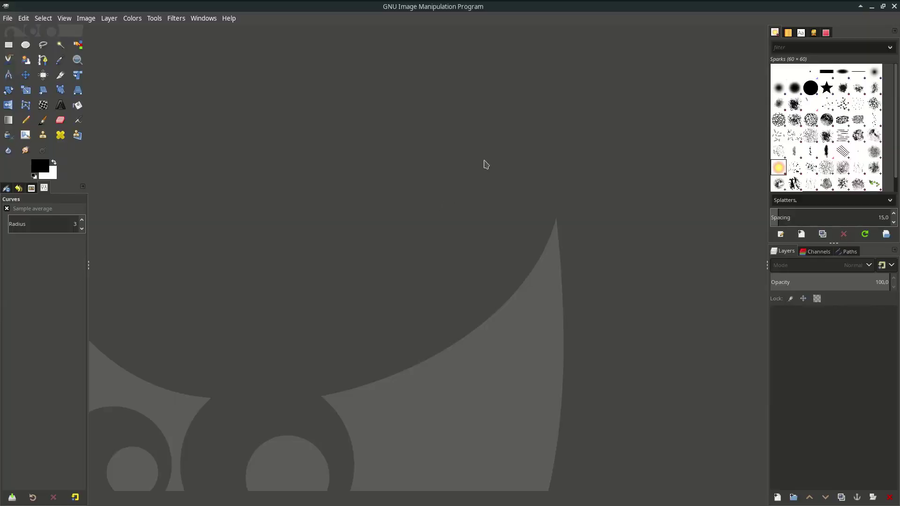
# Create a new blank image from the A4 (300 ppi) template
pyautogui.click(7, 18)
pyautogui.click(489, 190)
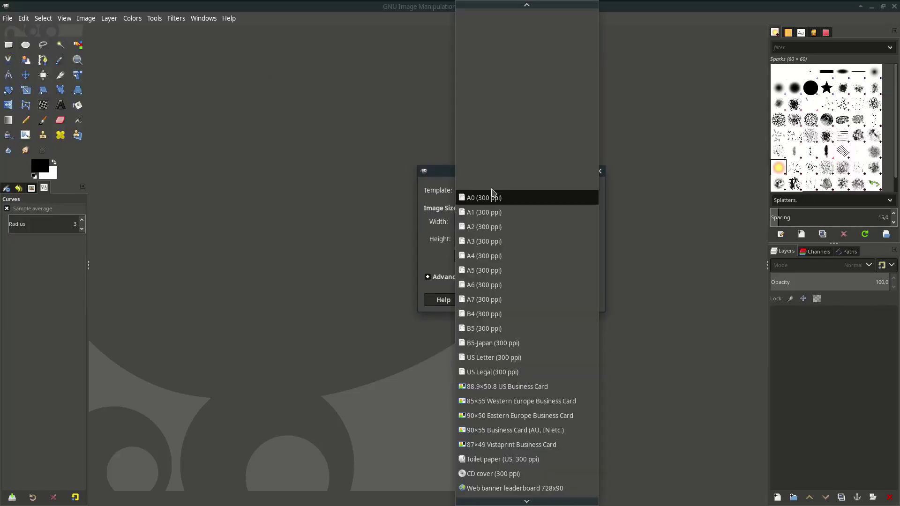
pyautogui.click(506, 245)
pyautogui.click(579, 301)
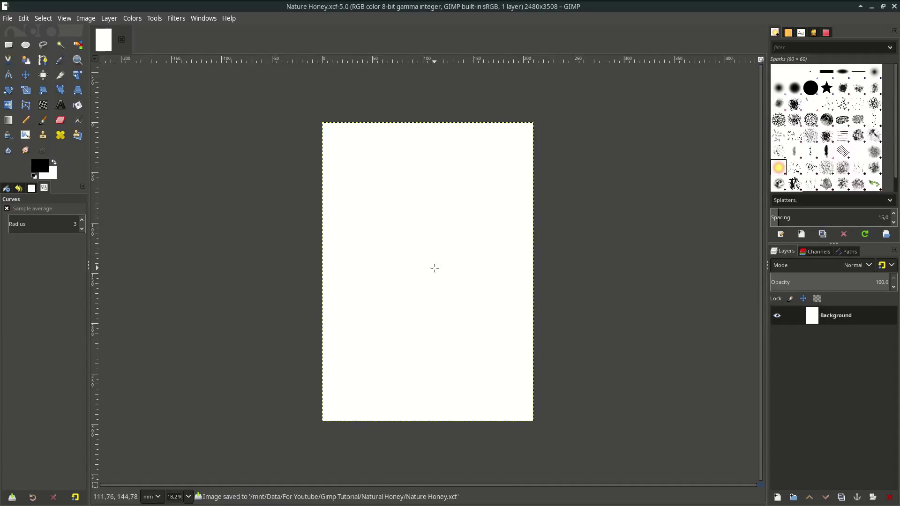
# Bring the cloudy mountain forest photo in as a layer, converting it to the working colour space
pyautogui.click(8, 18)
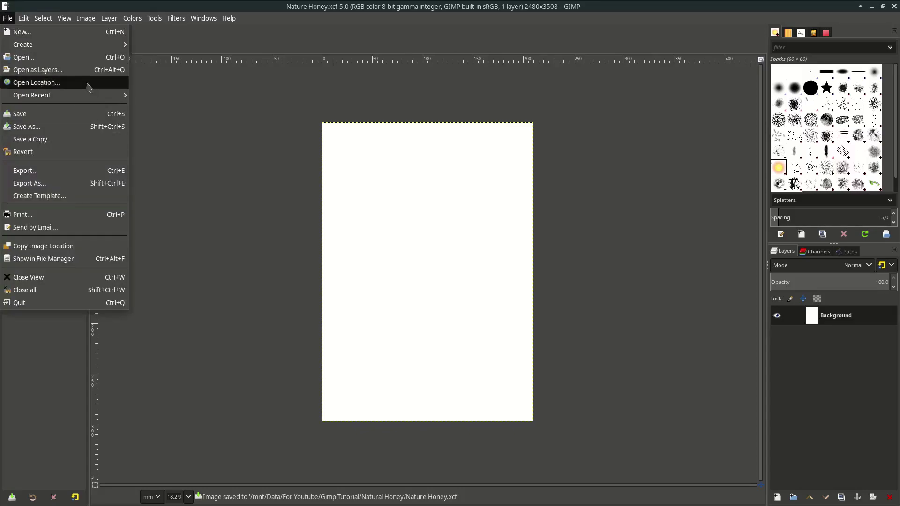
pyautogui.click(35, 88)
pyautogui.doubleClick(367, 126)
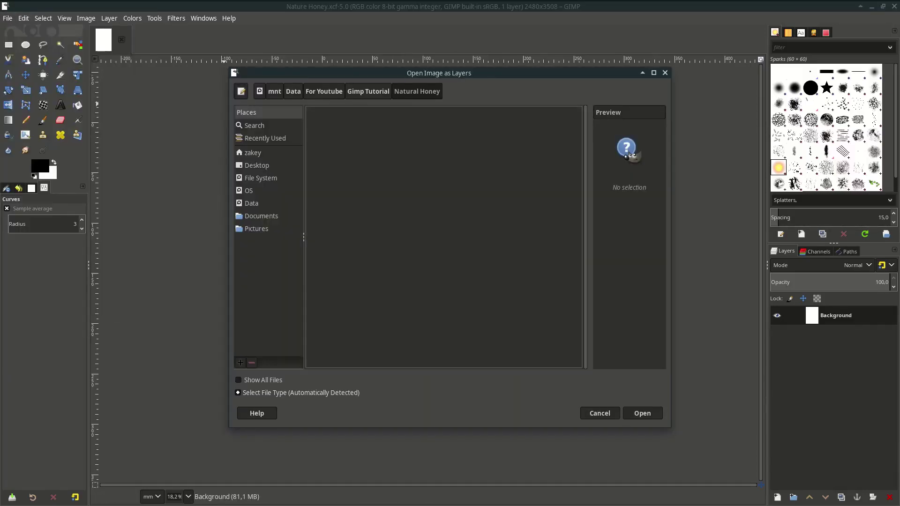
pyautogui.click(377, 153)
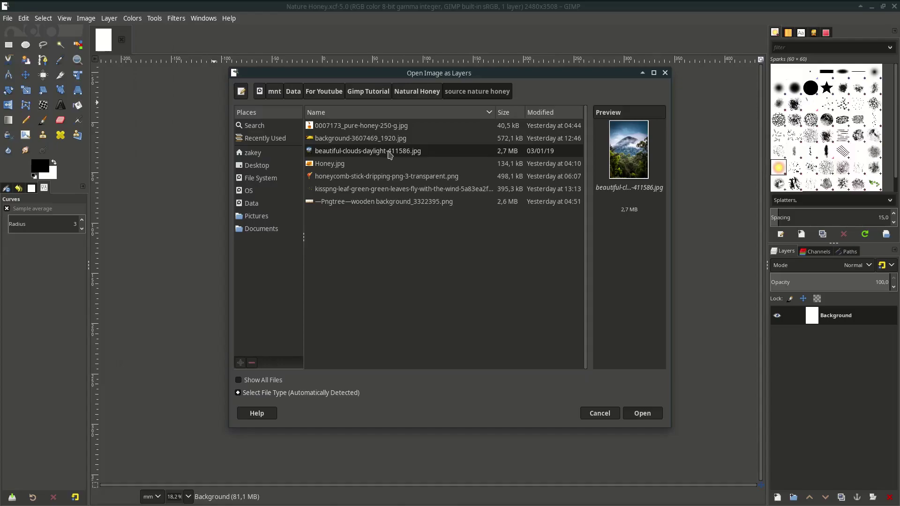
pyautogui.doubleClick(389, 152)
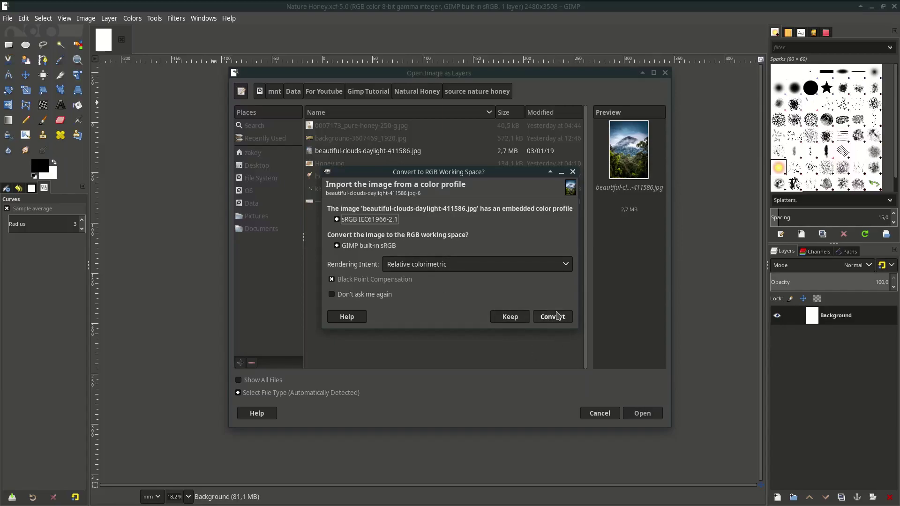
pyautogui.click(552, 317)
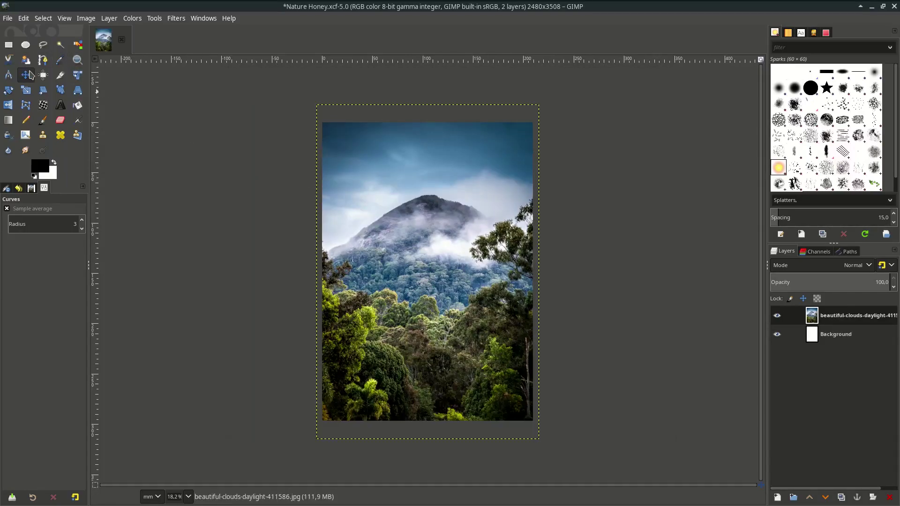
pyautogui.click(25, 75)
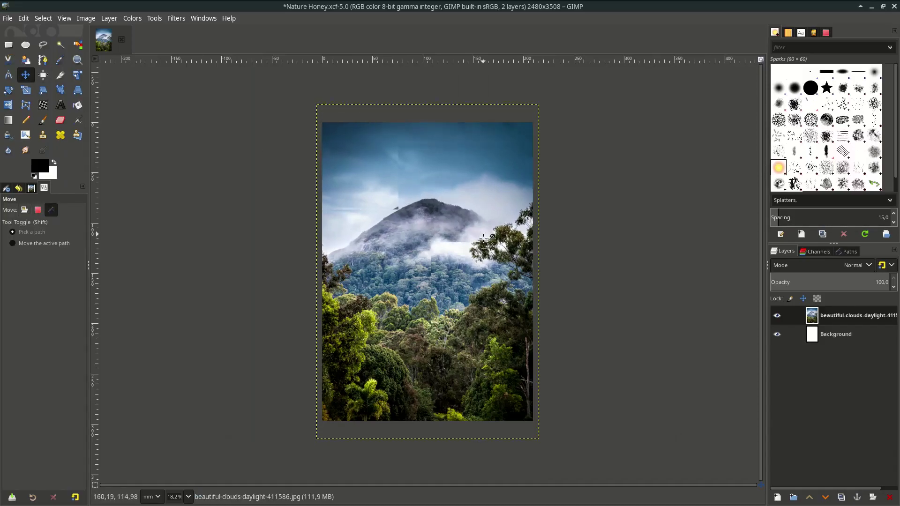
pyautogui.scroll(-1, 483, 234)
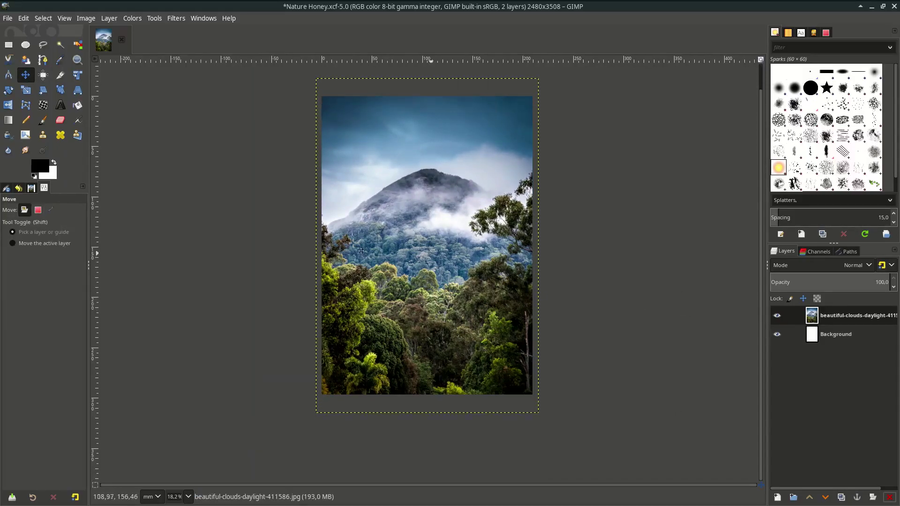
# Bring the wooden tabletop image in as a layer from the source nature honey folder
pyautogui.click(9, 19)
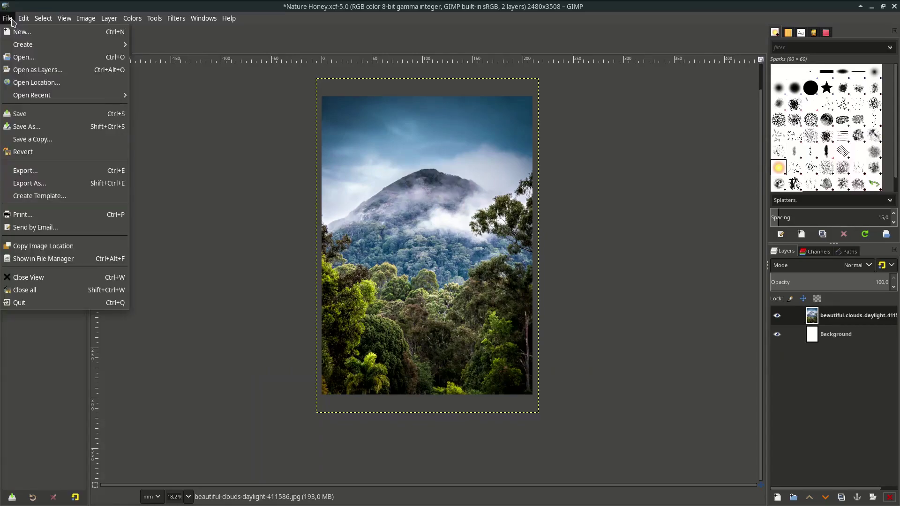
pyautogui.click(43, 73)
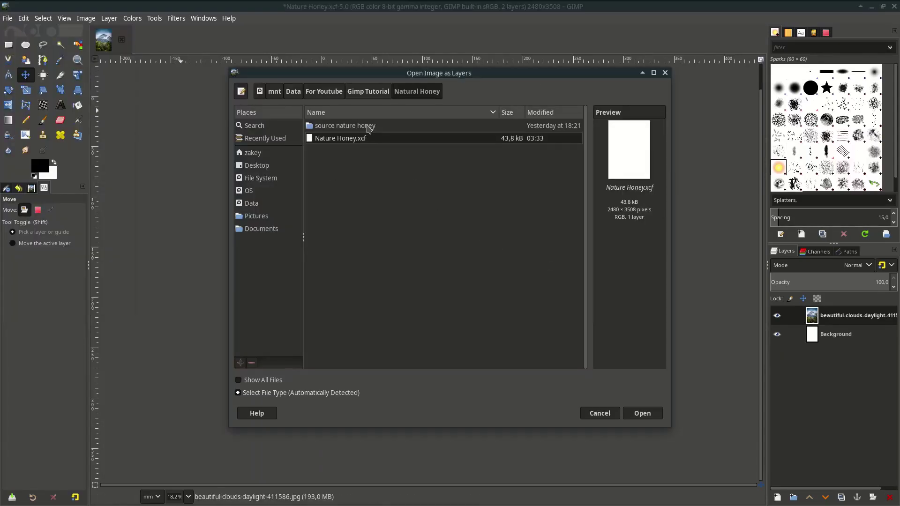
pyautogui.doubleClick(368, 128)
pyautogui.click(381, 202)
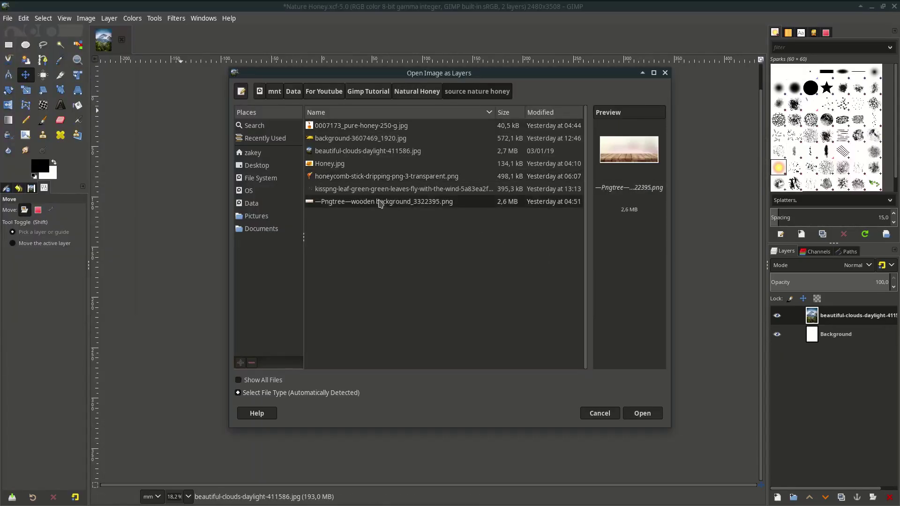
pyautogui.doubleClick(384, 205)
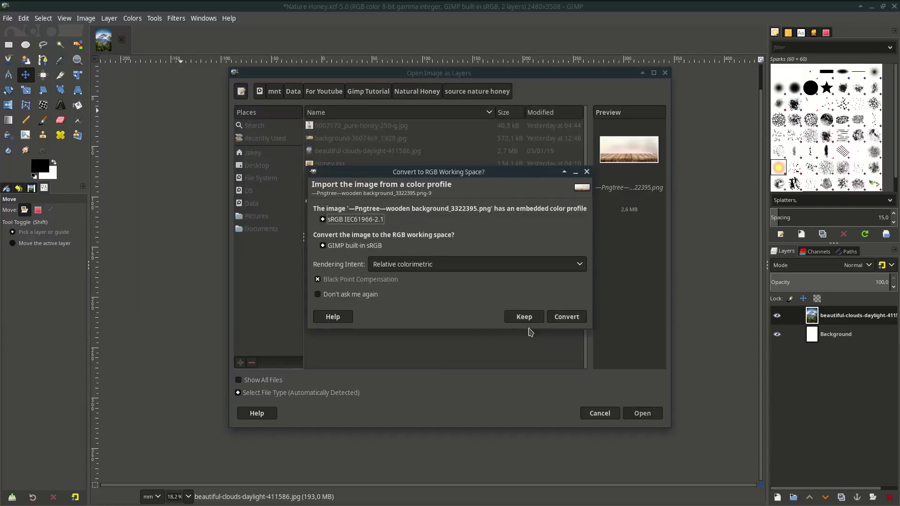
pyautogui.click(580, 324)
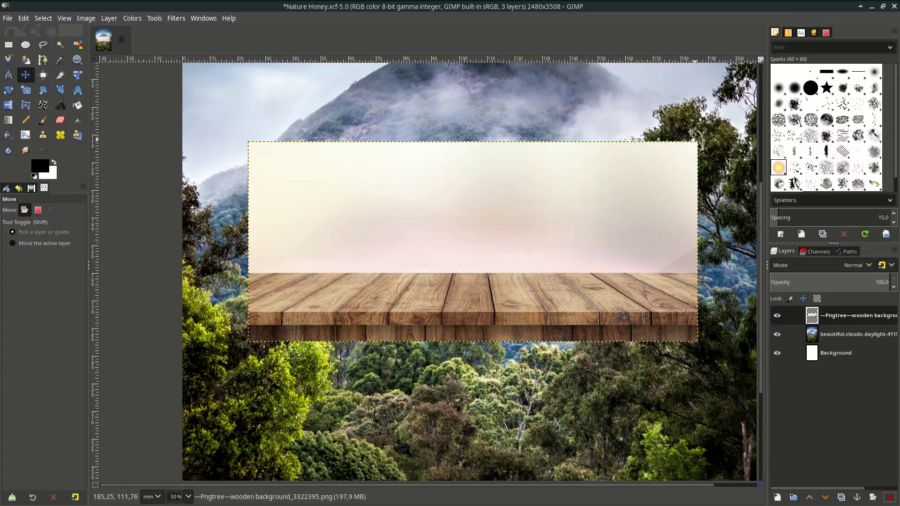
pyautogui.press('b')
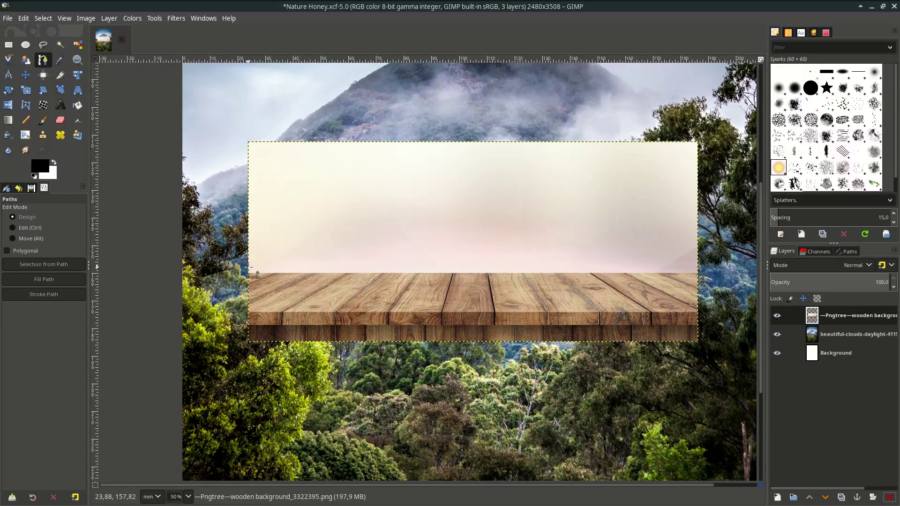
pyautogui.scroll(1, 249, 269)
pyautogui.hscroll(1, 243, 274)
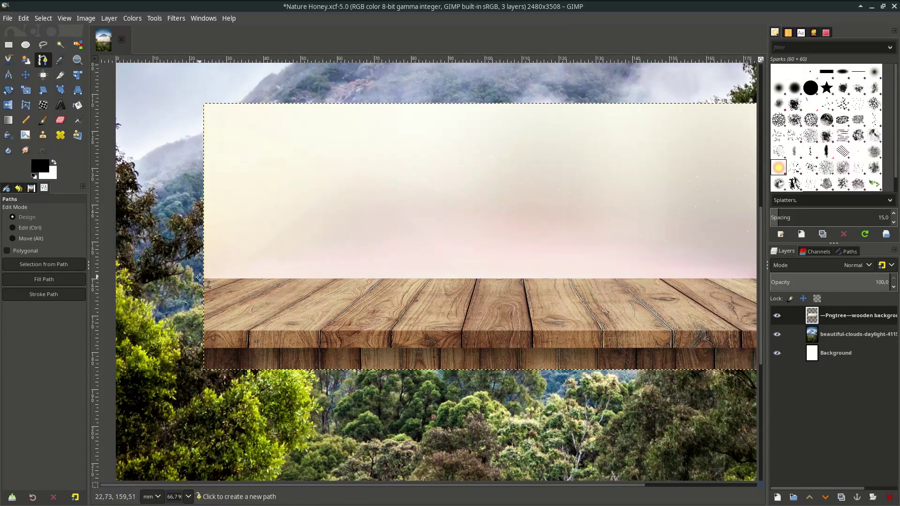
pyautogui.scroll(2, 204, 279)
pyautogui.scroll(-1, 201, 273)
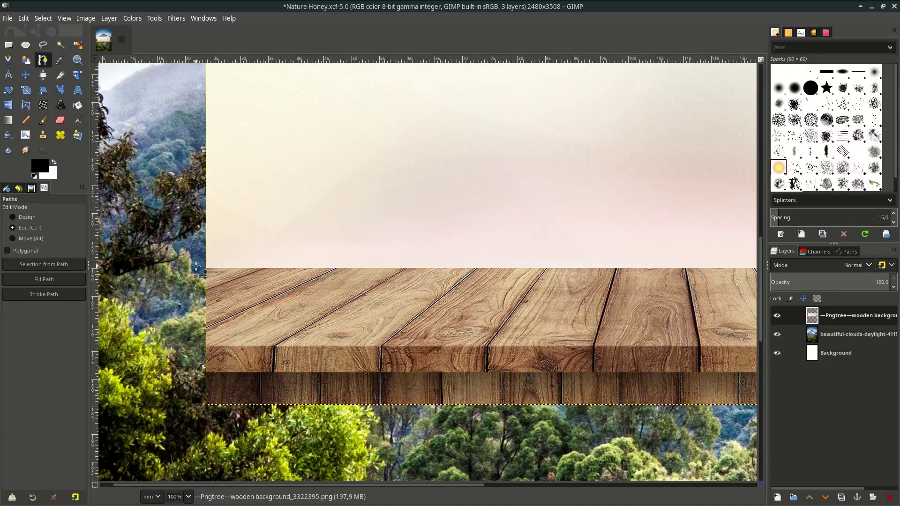
pyautogui.scroll(-1, 201, 274)
pyautogui.scroll(-1, 200, 274)
pyautogui.scroll(1, 175, 115)
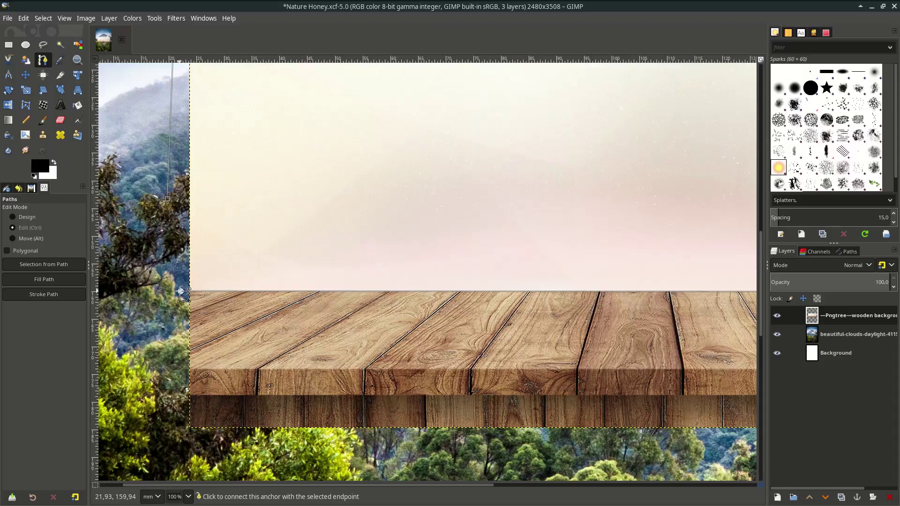
pyautogui.scroll(-1, 181, 291)
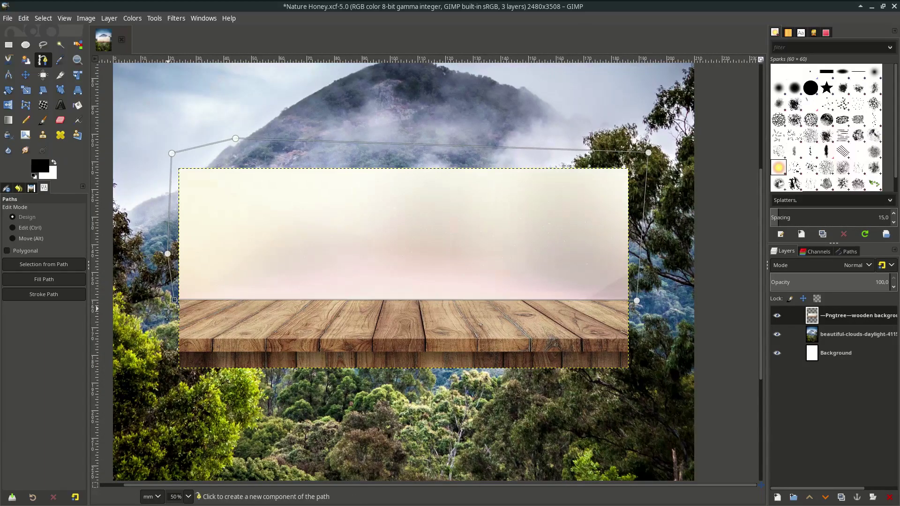
pyautogui.scroll(-1, 483, 223)
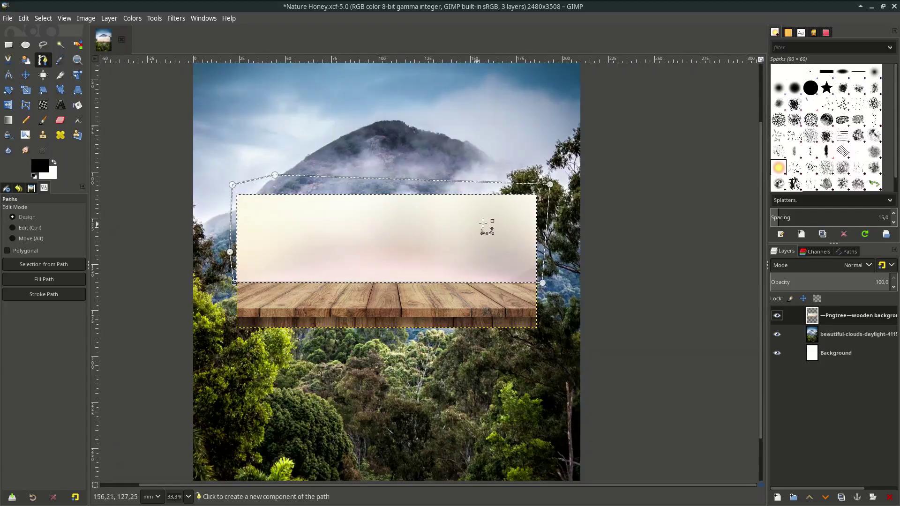
# Add an alpha channel, delete the pale backdrop above the planks, and enlarge the tabletop across the page
pyautogui.rightClick(873, 316)
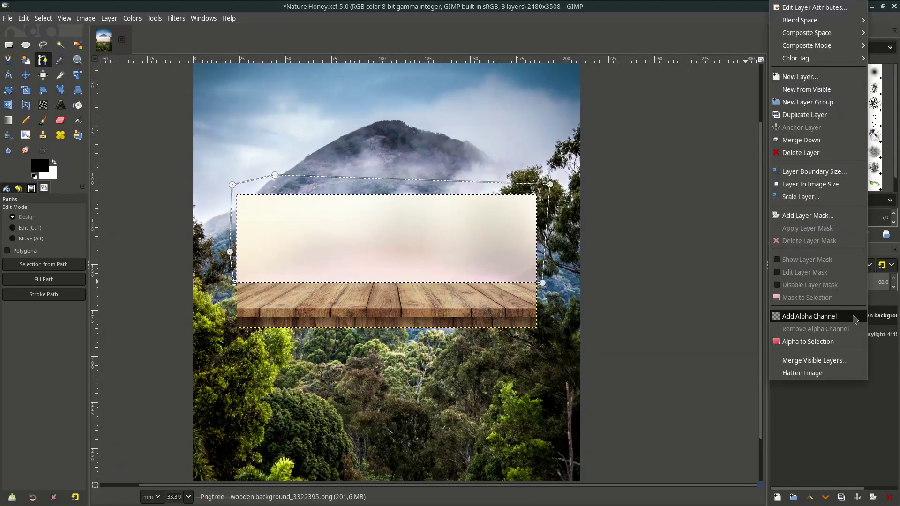
pyautogui.click(810, 316)
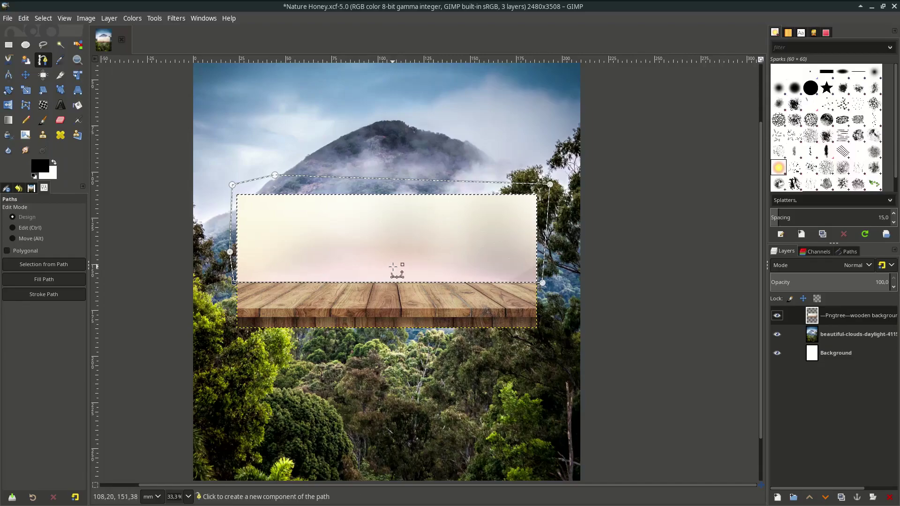
pyautogui.press('Delete')
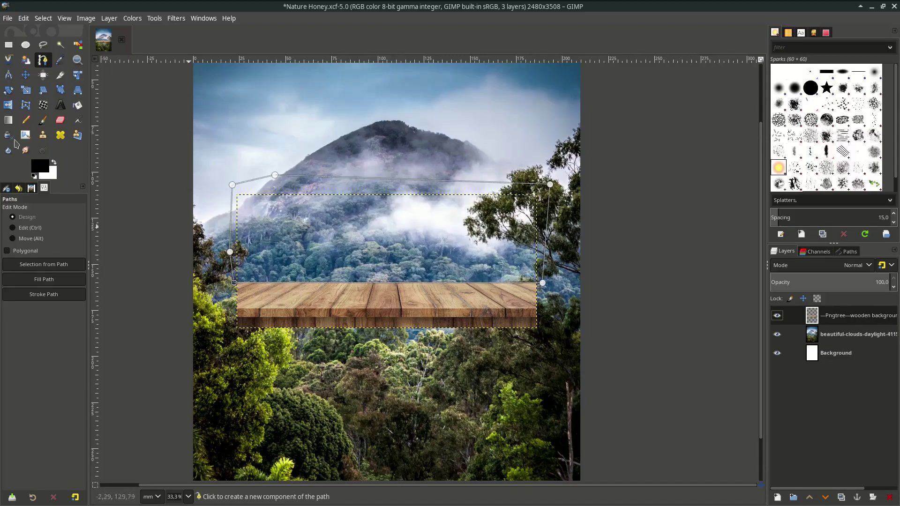
pyautogui.click(26, 74)
pyautogui.scroll(-1, 424, 308)
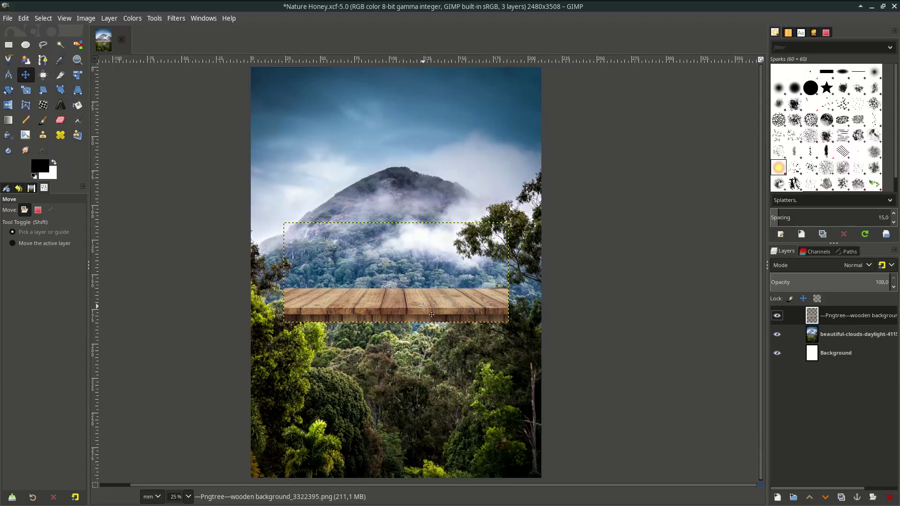
pyautogui.click(25, 89)
pyautogui.click(394, 302)
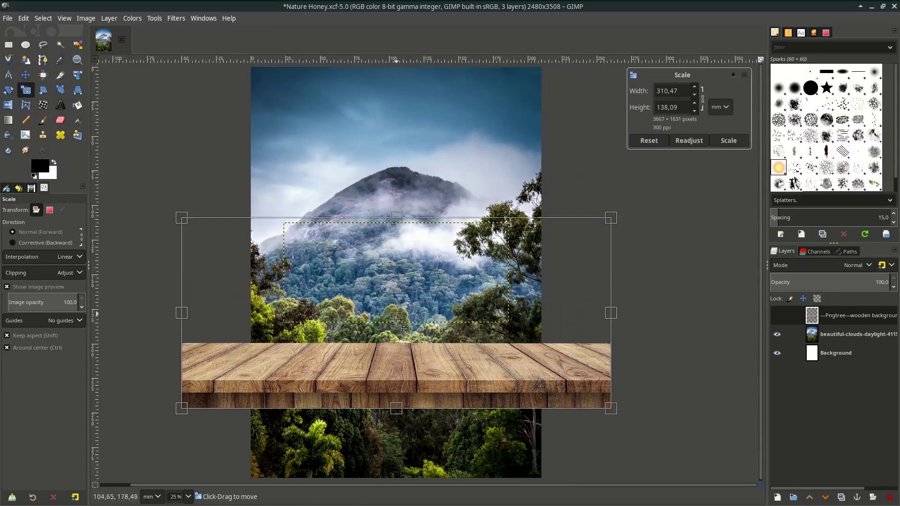
pyautogui.scroll(-1, 394, 302)
pyautogui.press('Escape')
pyautogui.click(849, 334)
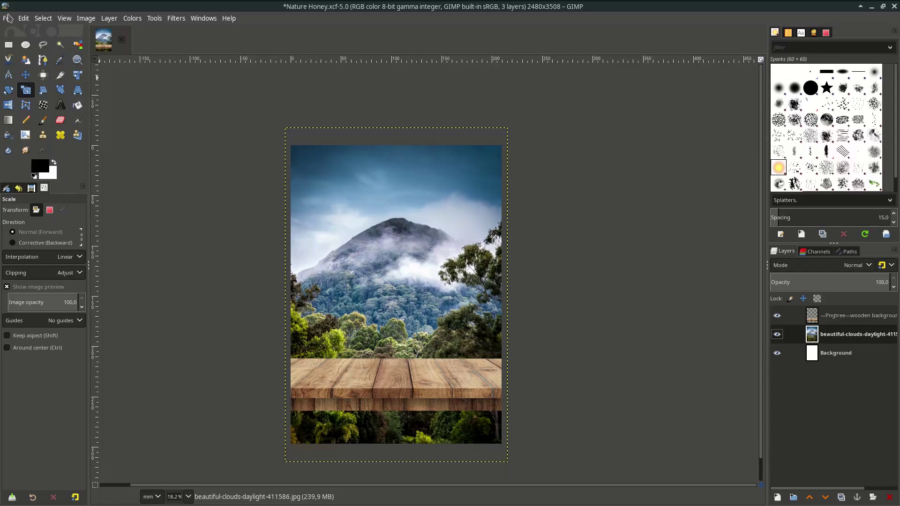
# Bring the golden tree landscape background-3607469_1920.jpg in as a layer
pyautogui.click(7, 18)
pyautogui.click(22, 85)
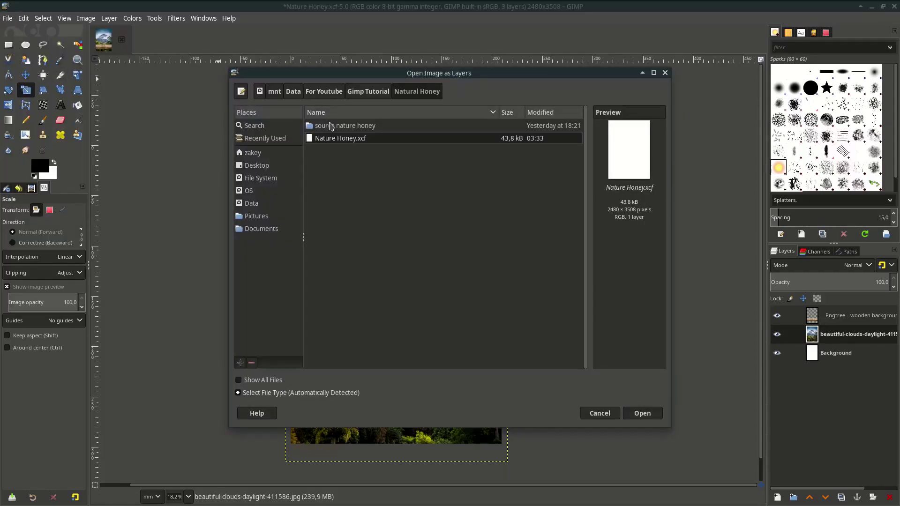
pyautogui.doubleClick(332, 125)
pyautogui.click(360, 137)
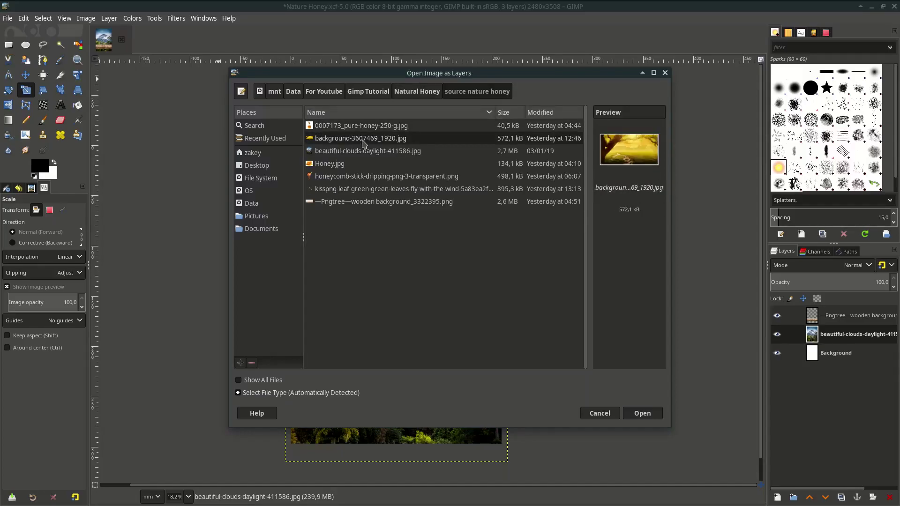
pyautogui.doubleClick(360, 138)
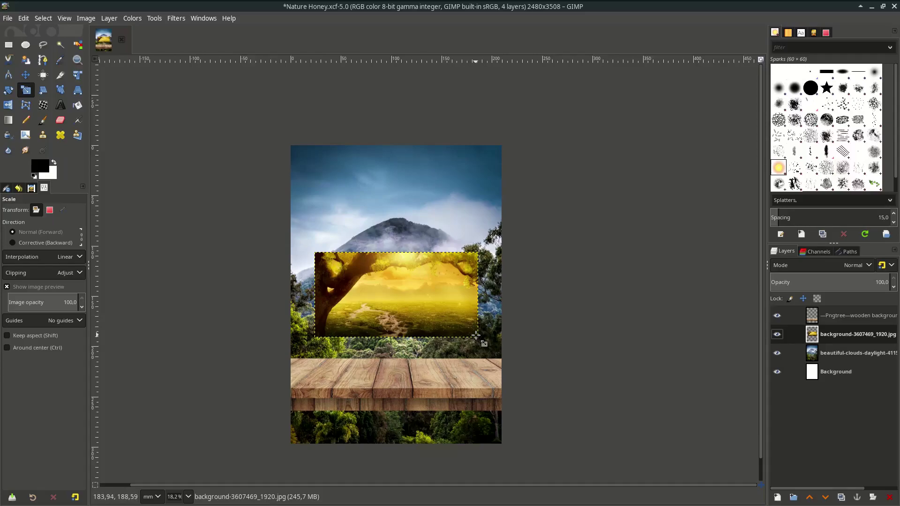
# Enlarge the golden landscape wider than the poster and align it with the top edge
pyautogui.moveTo(479, 339); pyautogui.dragTo(591, 411)
pyautogui.moveTo(398, 289); pyautogui.dragTo(398, 208)
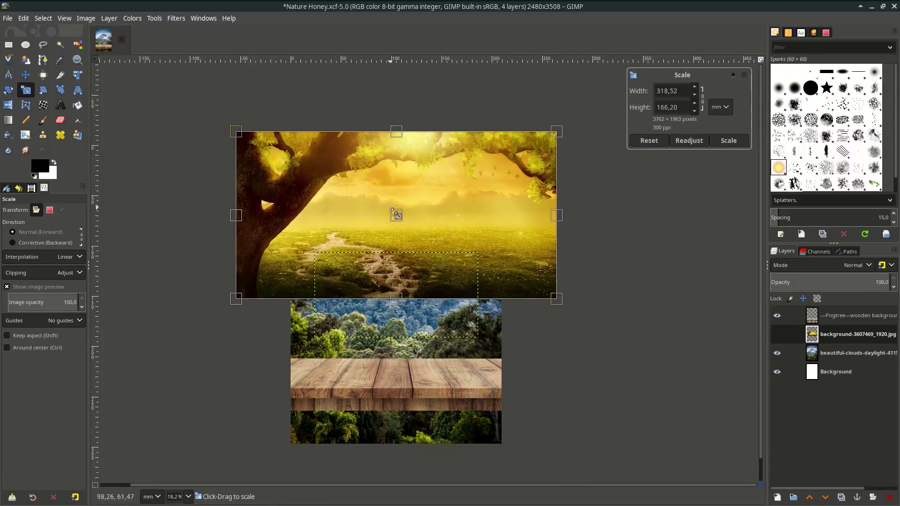
pyautogui.moveTo(541, 292); pyautogui.dragTo(562, 306)
pyautogui.press('Return')
pyautogui.press('m')
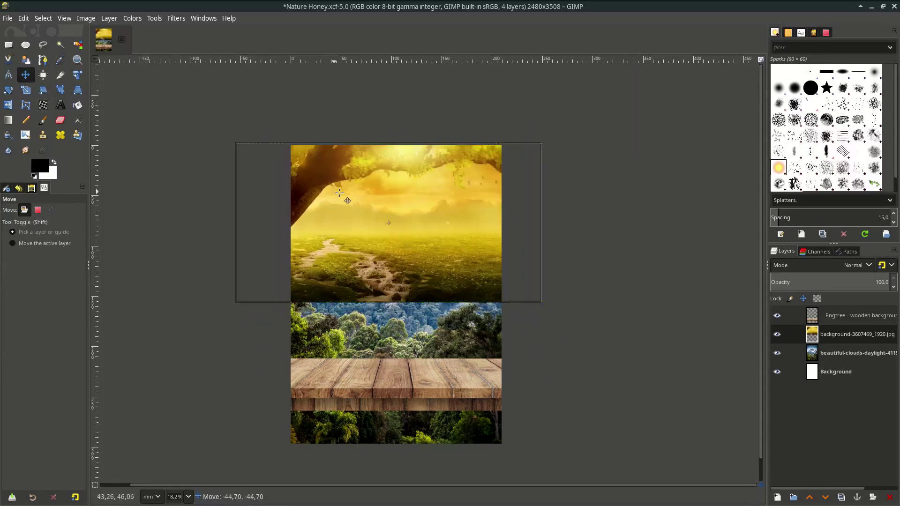
pyautogui.moveTo(394, 183)
pyautogui.mouseDown()
pyautogui.moveTo(348, 208)
pyautogui.moveTo(339, 203)
pyautogui.mouseUp()
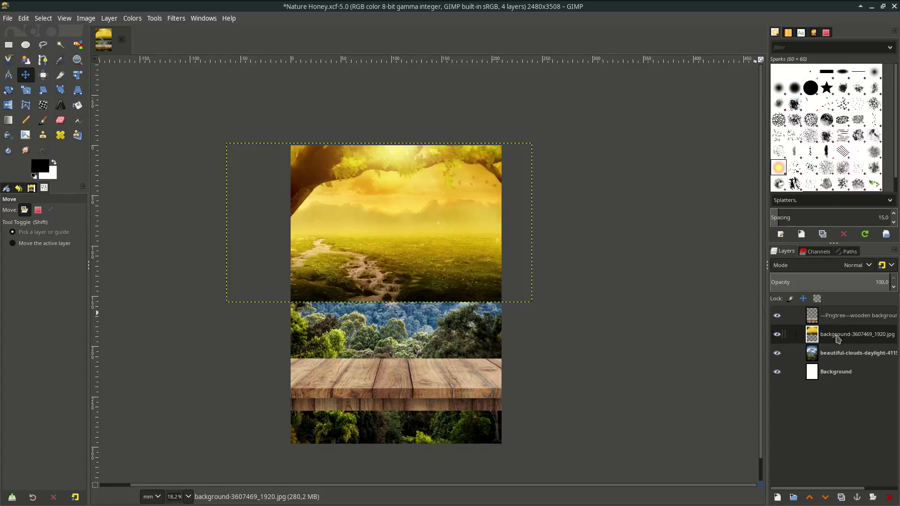
# Add a white layer mask to the golden tree layer and fade its lower edge with a gradient
pyautogui.rightClick(839, 340)
pyautogui.click(781, 215)
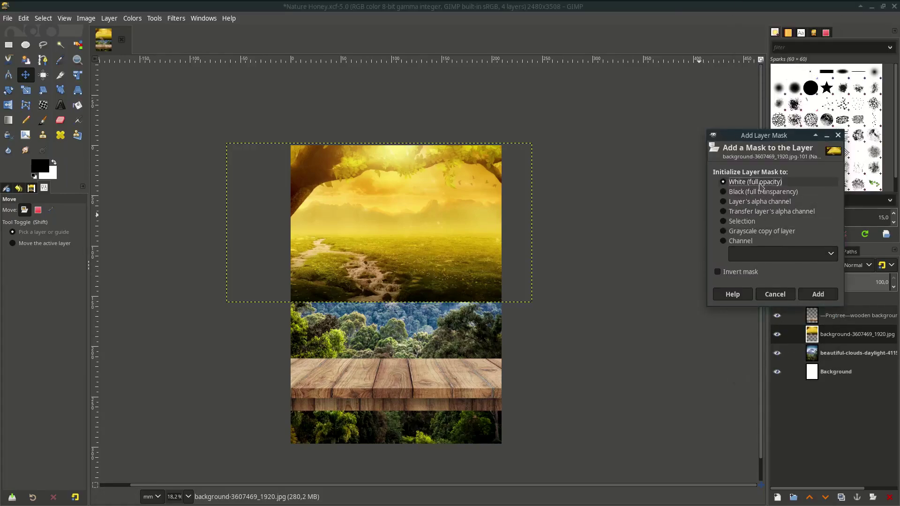
pyautogui.click(819, 294)
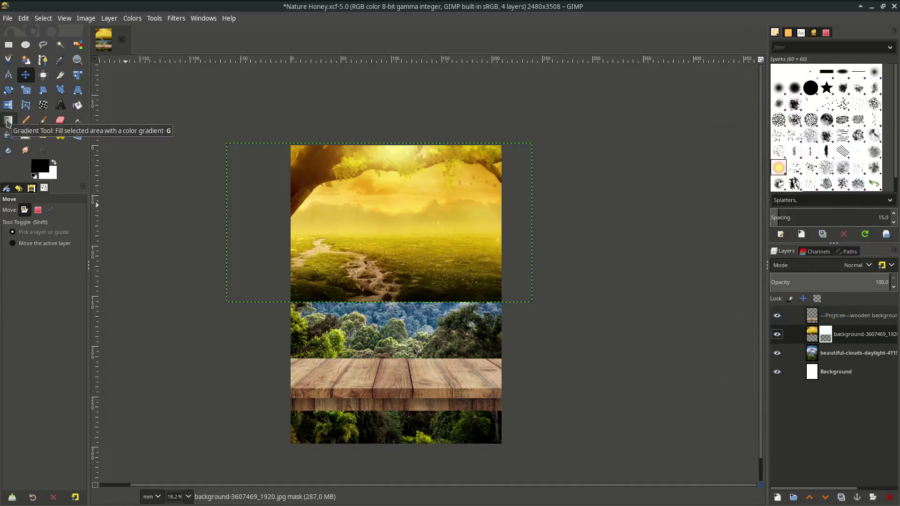
pyautogui.click(9, 121)
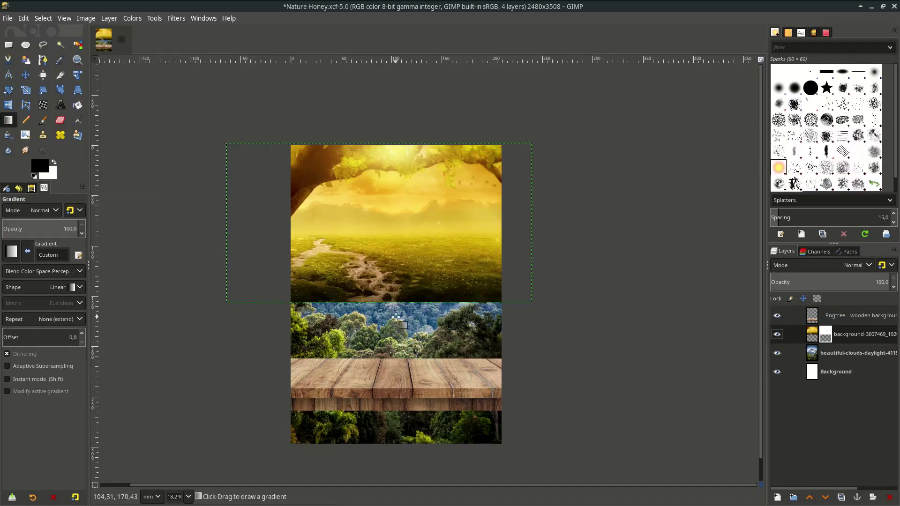
pyautogui.moveTo(397, 309); pyautogui.dragTo(395, 216)
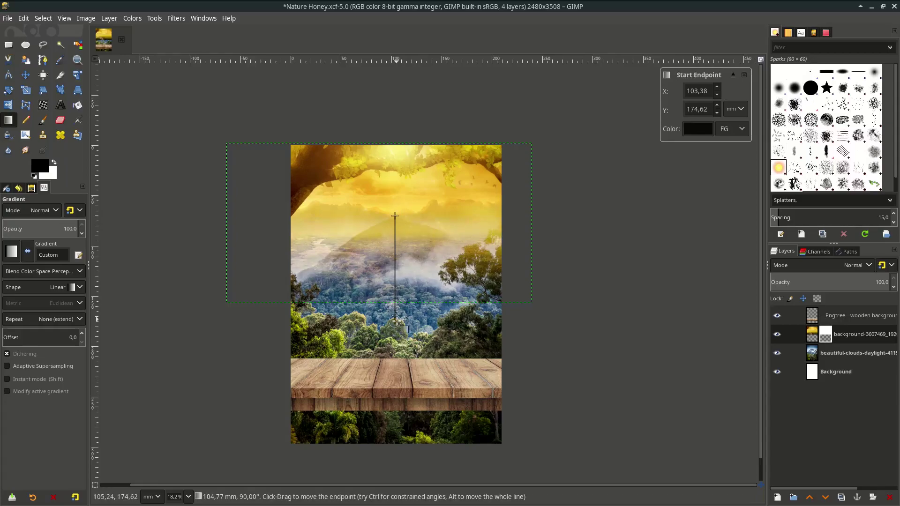
pyautogui.press('m')
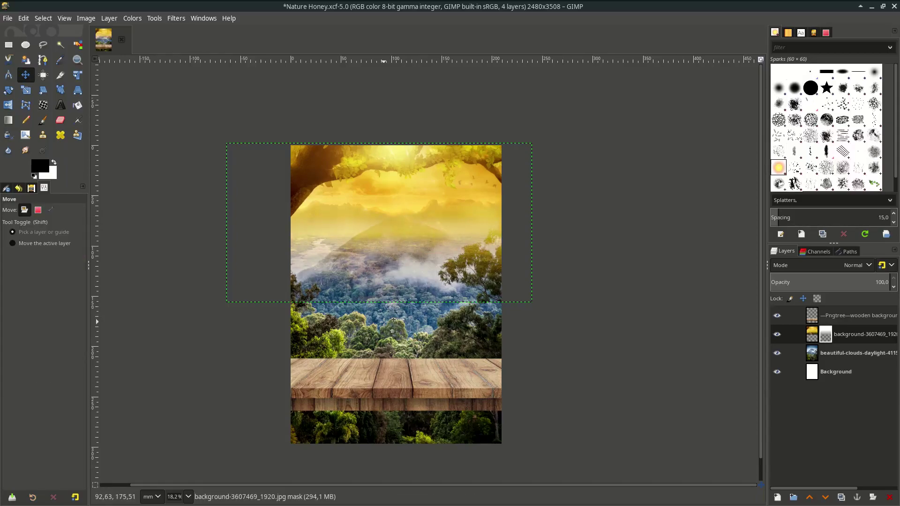
pyautogui.scroll(-1, 386, 324)
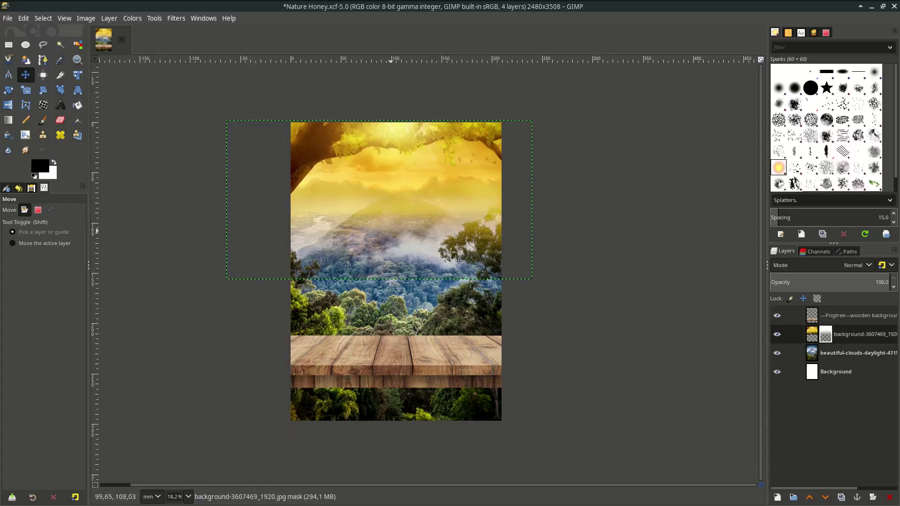
# Lower the misty forest layer's Original colour temperature to about 2450, then save
pyautogui.click(826, 353)
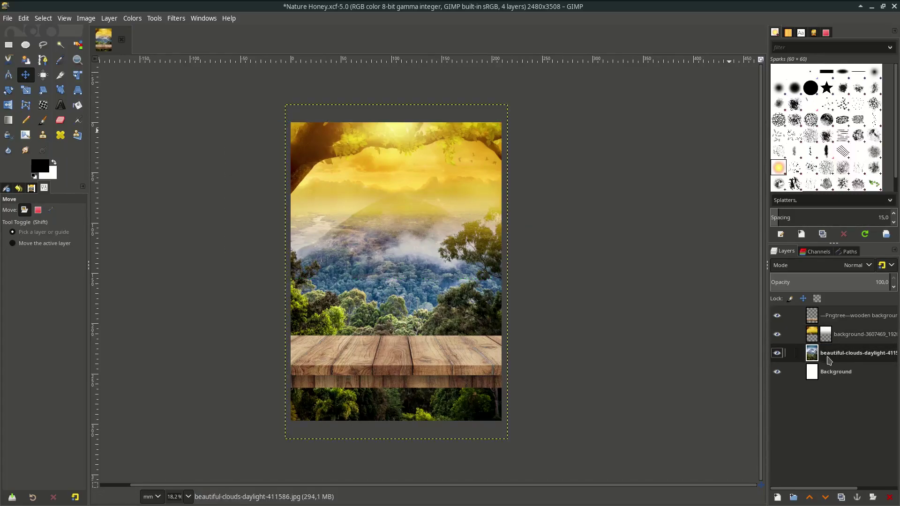
pyautogui.click(133, 18)
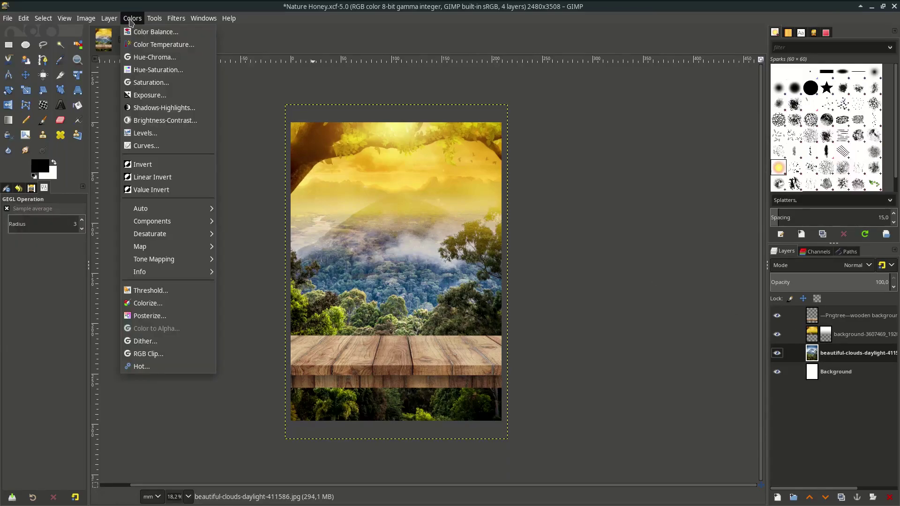
pyautogui.click(148, 42)
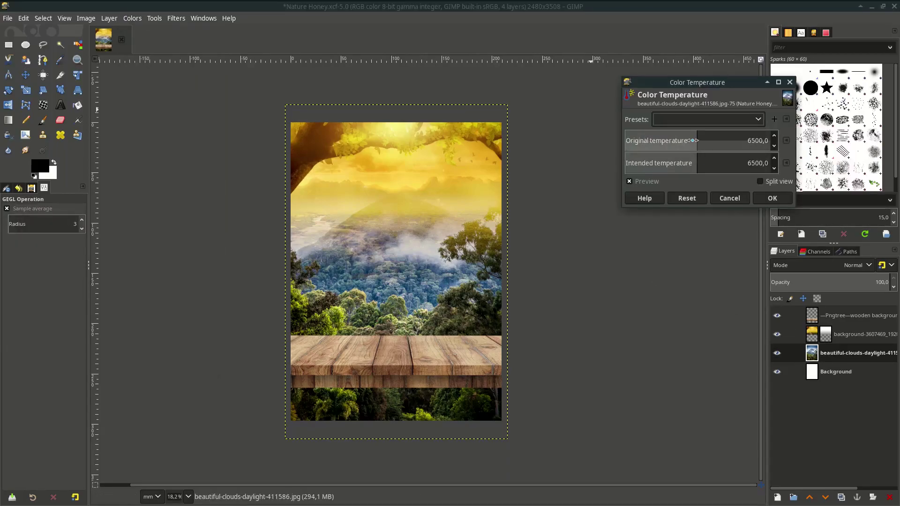
pyautogui.moveTo(696, 141); pyautogui.dragTo(681, 141)
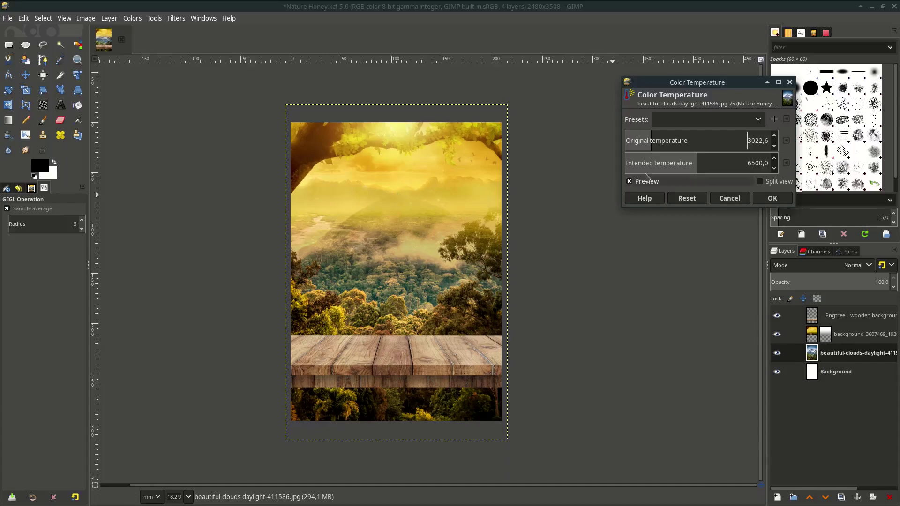
pyautogui.click(642, 140)
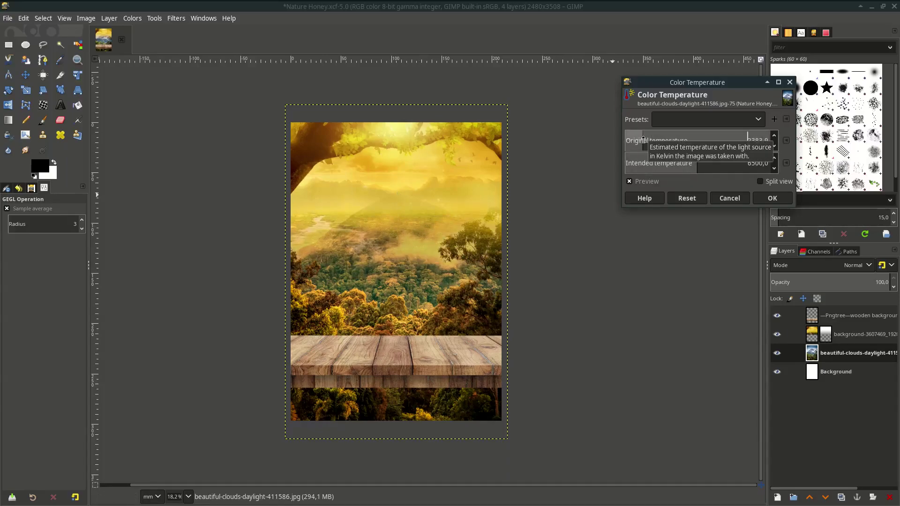
pyautogui.moveTo(643, 140); pyautogui.dragTo(644, 140)
pyautogui.click(772, 199)
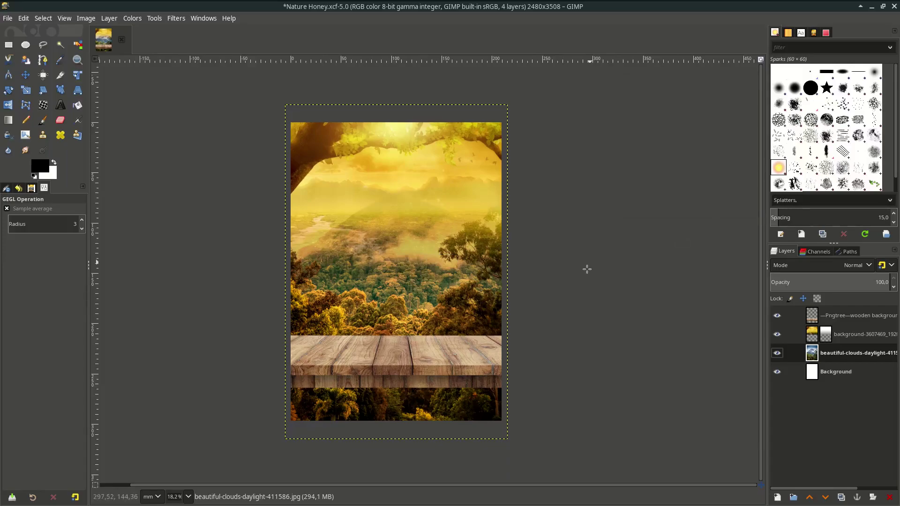
pyautogui.hotkey('ctrl', 's')
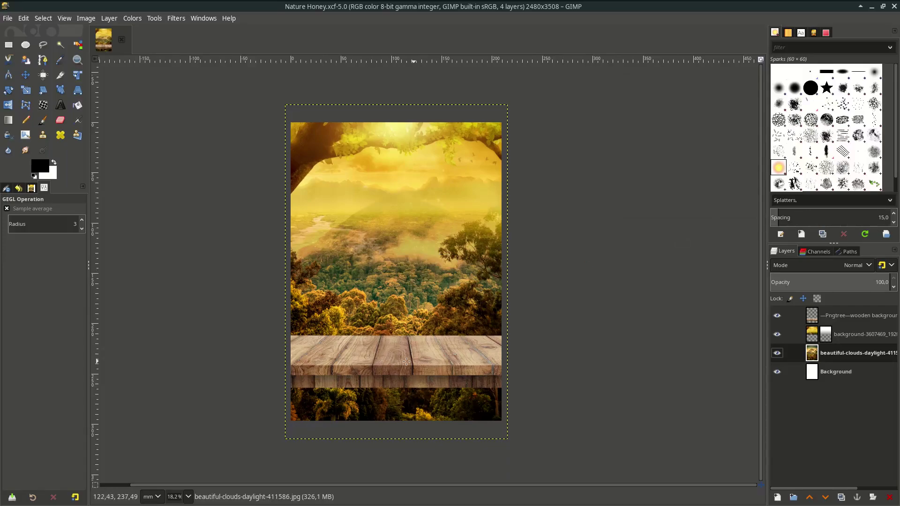
# Apply Levels to the wooden tabletop with input points at about 63 and 203
pyautogui.click(860, 317)
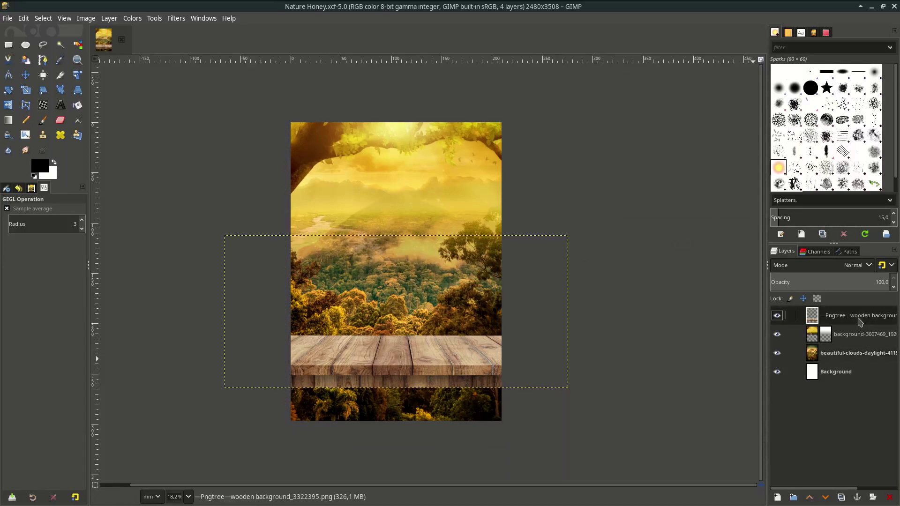
pyautogui.click(133, 18)
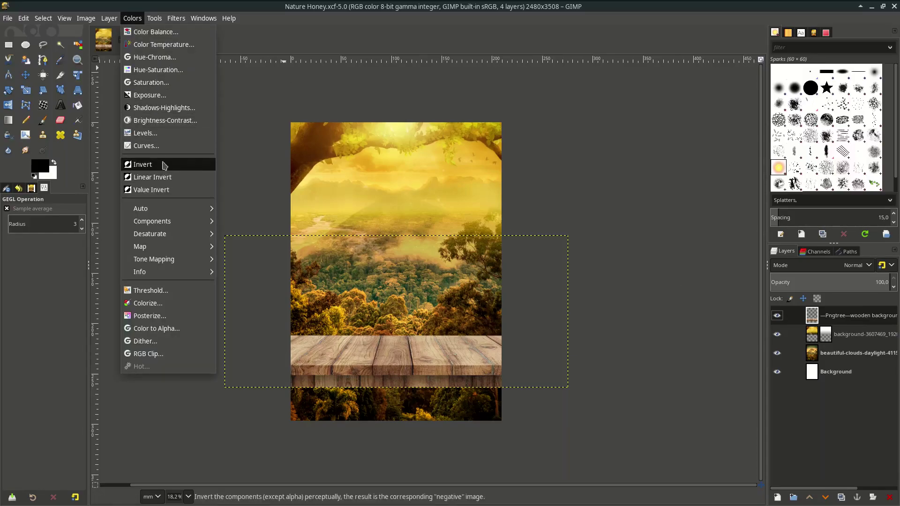
pyautogui.click(148, 129)
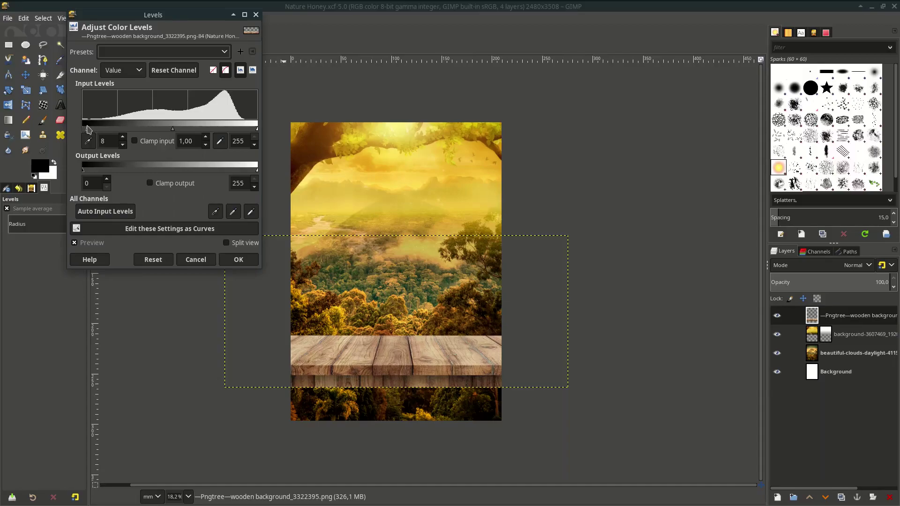
pyautogui.moveTo(87, 129); pyautogui.dragTo(133, 130)
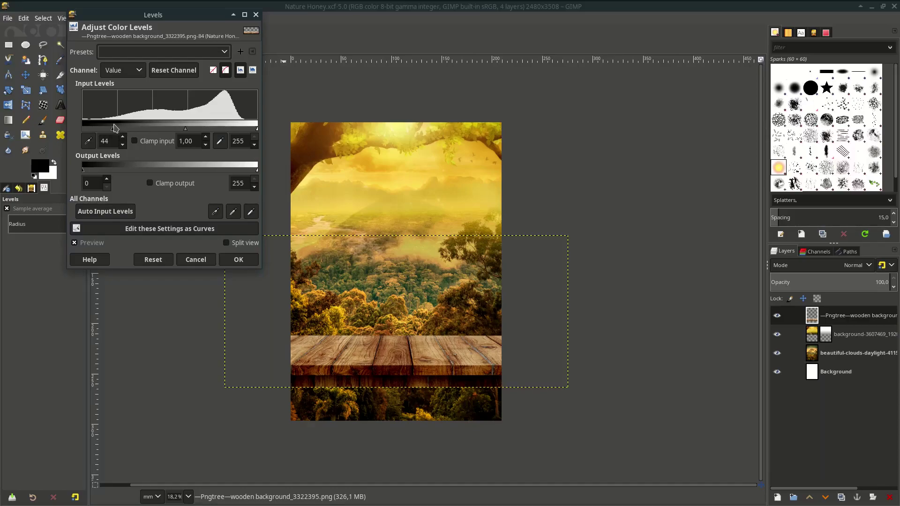
pyautogui.moveTo(255, 129); pyautogui.dragTo(222, 128)
pyautogui.moveTo(112, 129); pyautogui.dragTo(123, 132)
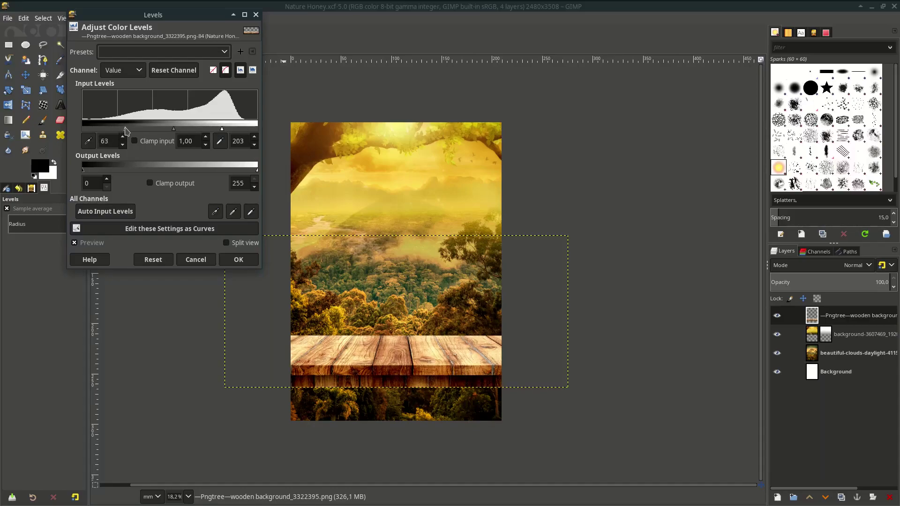
pyautogui.click(238, 259)
pyautogui.scroll(2, 450, 281)
# Move the wooden tabletop slightly lower on the poster and save
pyautogui.press('m')
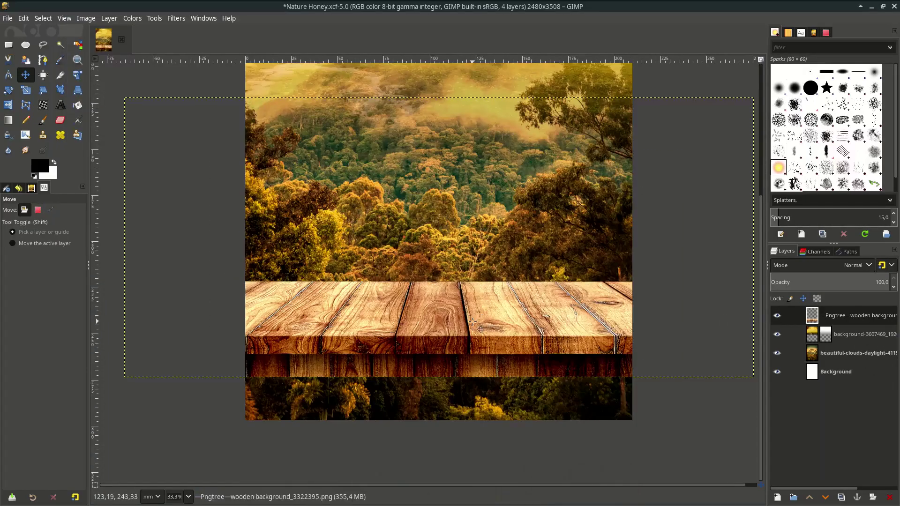
pyautogui.moveTo(485, 330); pyautogui.dragTo(485, 359)
pyautogui.scroll(-2, 485, 352)
pyautogui.hotkey('ctrl', 's')
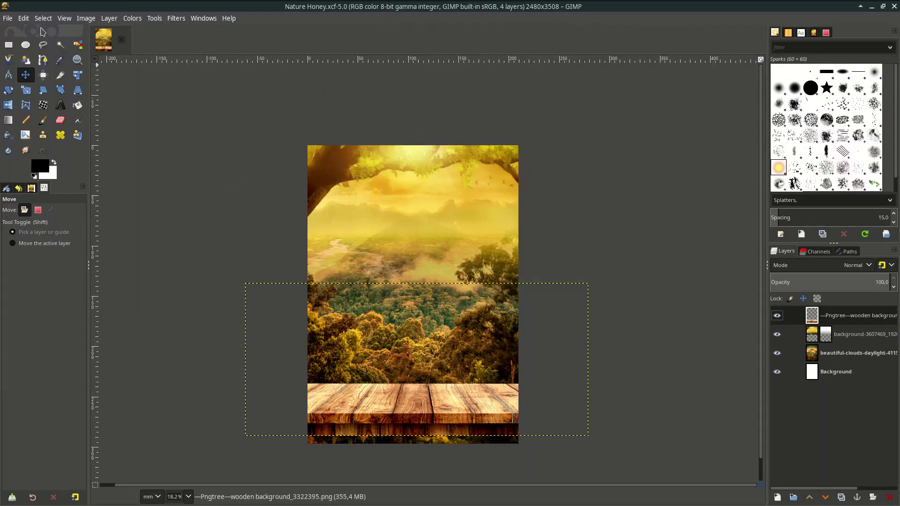
# Open 0007173_pure-honey-250-g.jpg as its own image and ready the Paths tool
pyautogui.click(8, 18)
pyautogui.click(28, 60)
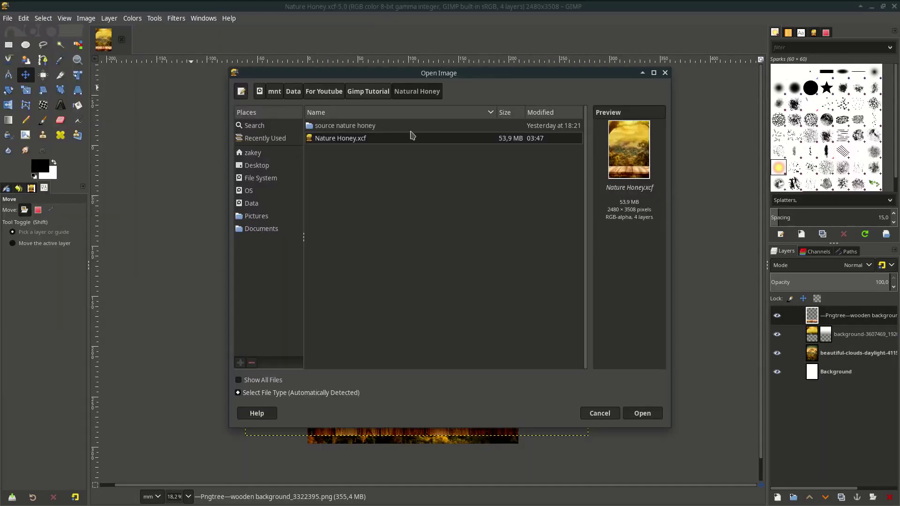
pyautogui.doubleClick(344, 126)
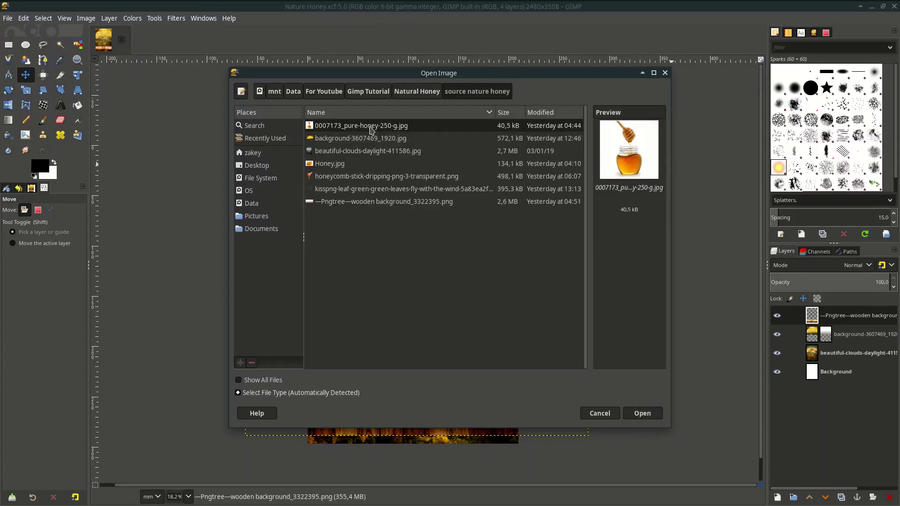
pyautogui.doubleClick(360, 125)
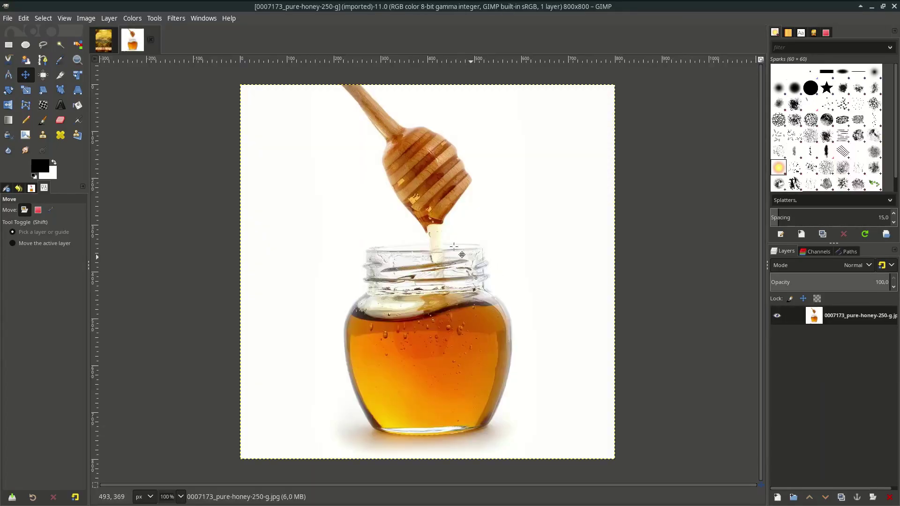
pyautogui.hotkey('shift', 'b')
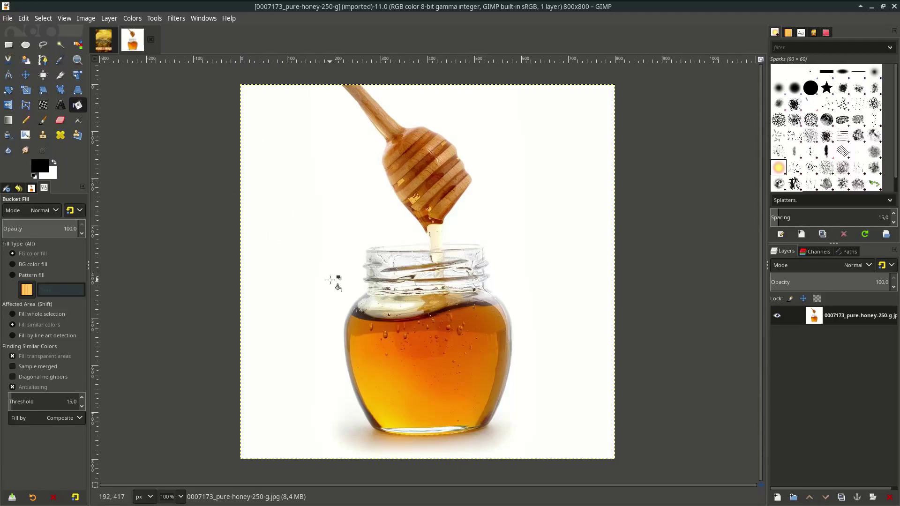
pyautogui.press('b')
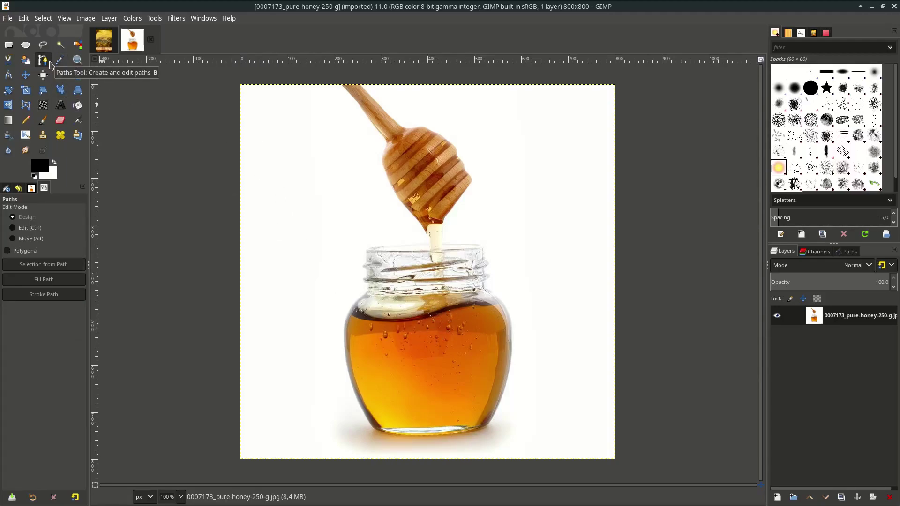
pyautogui.scroll(2, 429, 450)
pyautogui.scroll(1, 436, 444)
pyautogui.scroll(1, 469, 426)
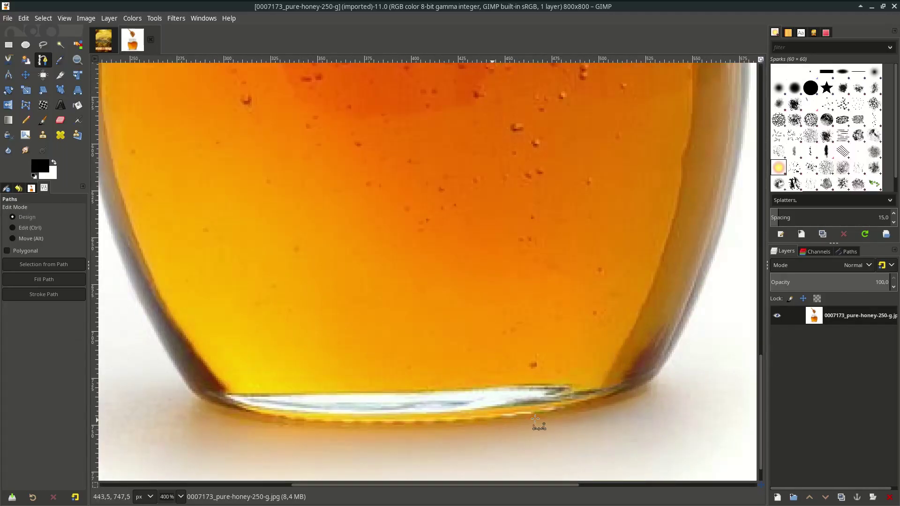
pyautogui.scroll(1, 521, 425)
# Place path anchors around the jar's bottom, left side and shoulder, curving the bottom corner
pyautogui.click(521, 422)
pyautogui.scroll(1, 492, 422)
pyautogui.click(452, 419)
pyautogui.click(281, 398)
pyautogui.click(187, 264)
pyautogui.scroll(5, 281, 211)
pyautogui.click(275, 92)
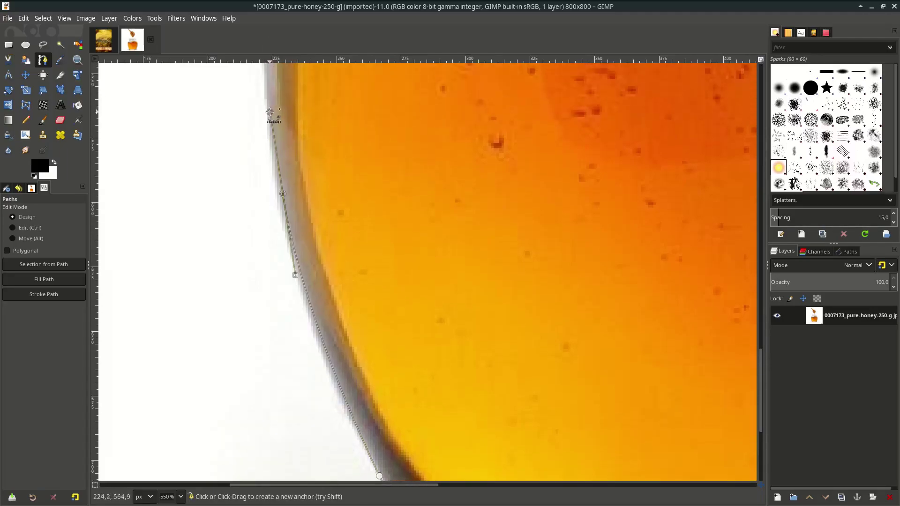
pyautogui.click(282, 190)
pyautogui.scroll(5, 282, 190)
pyautogui.click(375, 232)
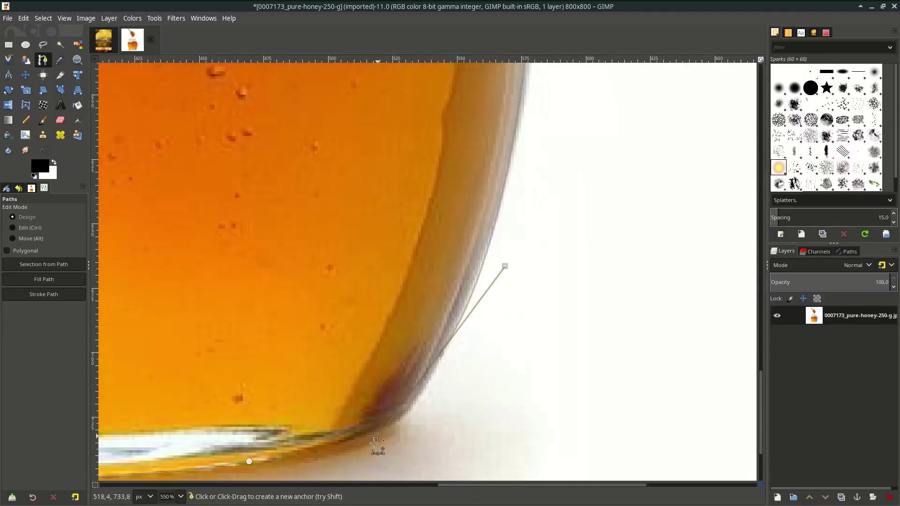
pyautogui.moveTo(422, 394); pyautogui.dragTo(493, 267)
pyautogui.scroll(2, 457, 282)
pyautogui.scroll(1, 457, 281)
pyautogui.moveTo(422, 398); pyautogui.dragTo(532, 219)
pyautogui.scroll(-3, 532, 220)
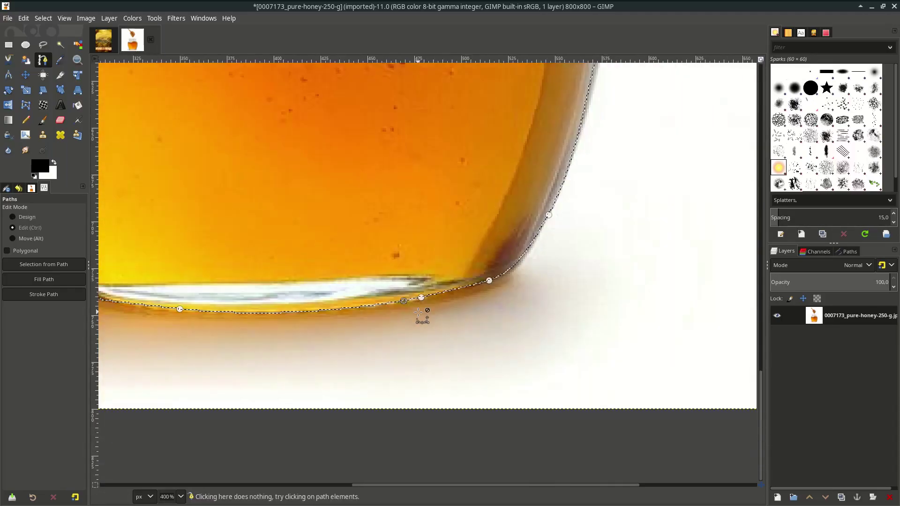
pyautogui.scroll(-2, 422, 316)
pyautogui.scroll(-1, 422, 317)
pyautogui.scroll(3, 373, 303)
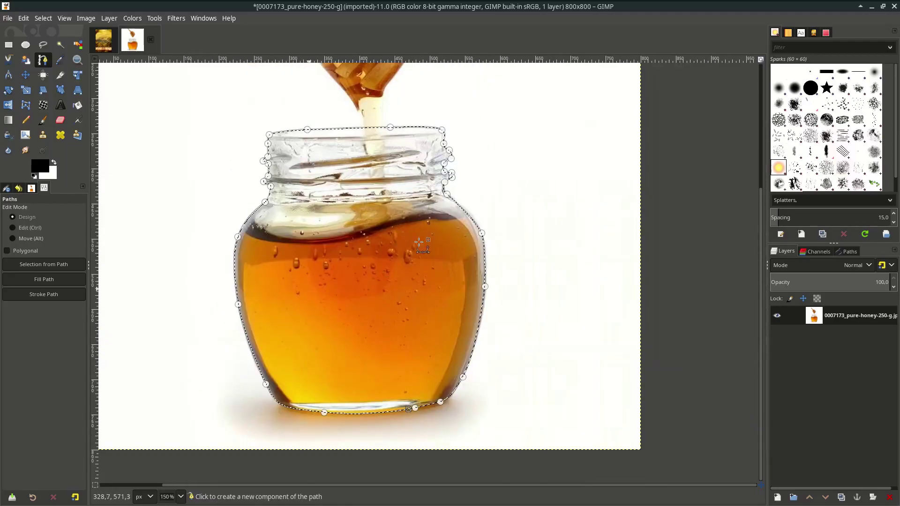
pyautogui.scroll(-1, 351, 246)
pyautogui.scroll(3, 351, 245)
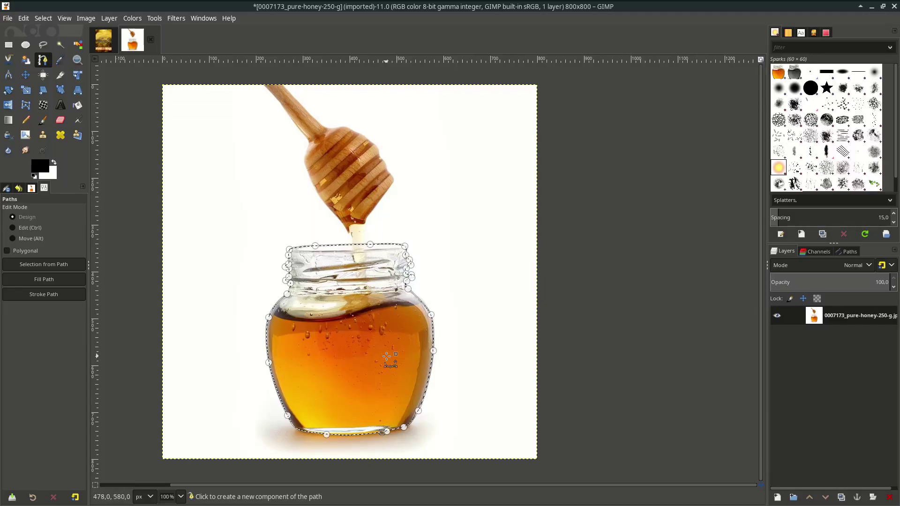
# Copy and paste the jar cut-out as a new layer named Honey Jar, hiding the original photo layer
pyautogui.hotkey('ctrl', 'c')
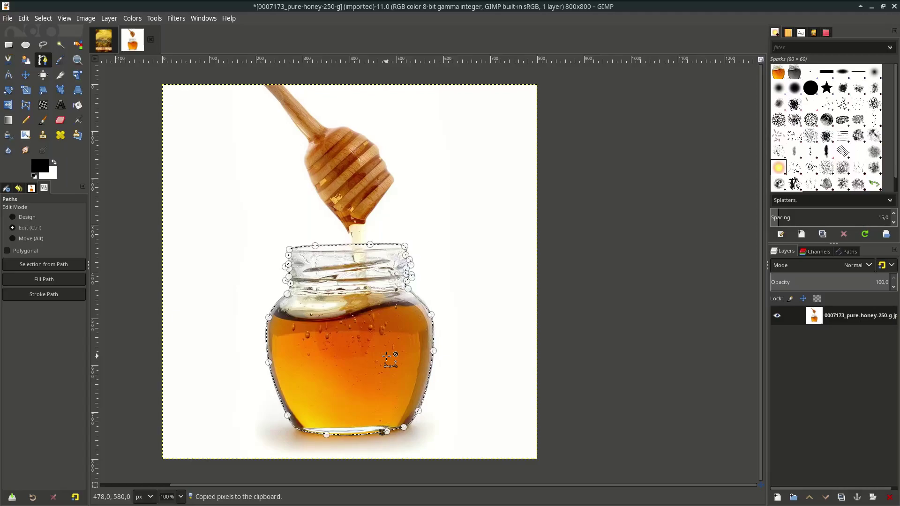
pyautogui.hotkey('ctrl', 'v')
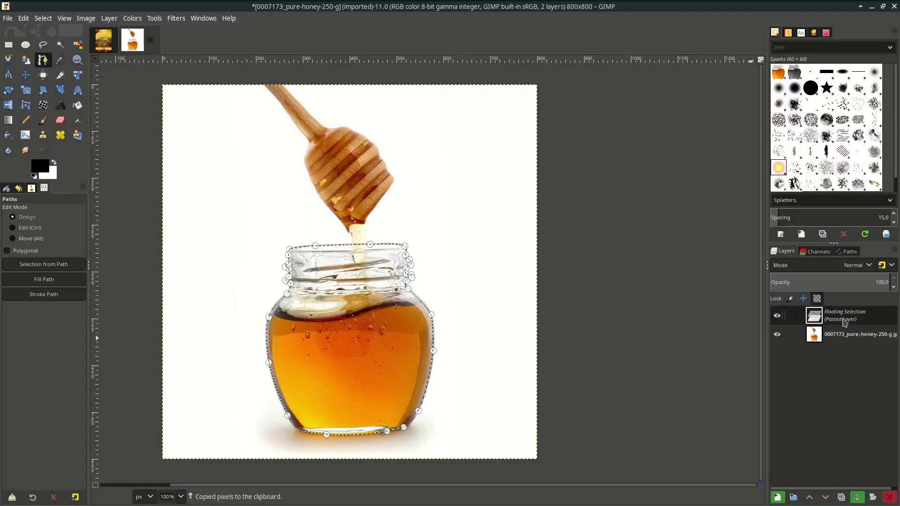
pyautogui.click(776, 498)
pyautogui.doubleClick(839, 316)
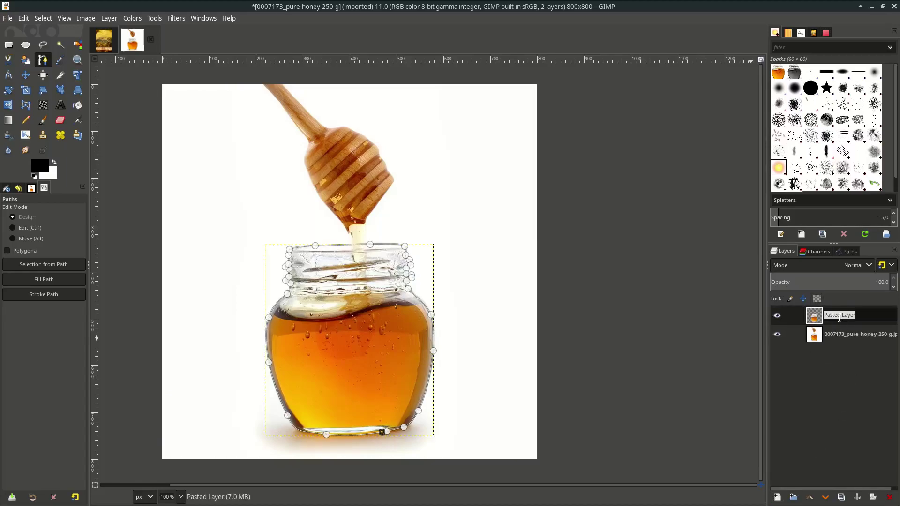
pyautogui.write('Honey Jar')
pyautogui.press('Return')
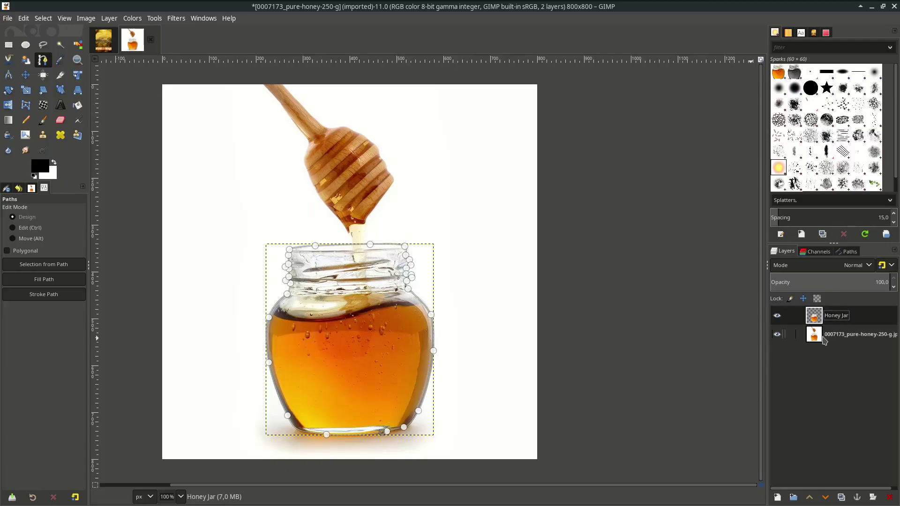
pyautogui.click(778, 334)
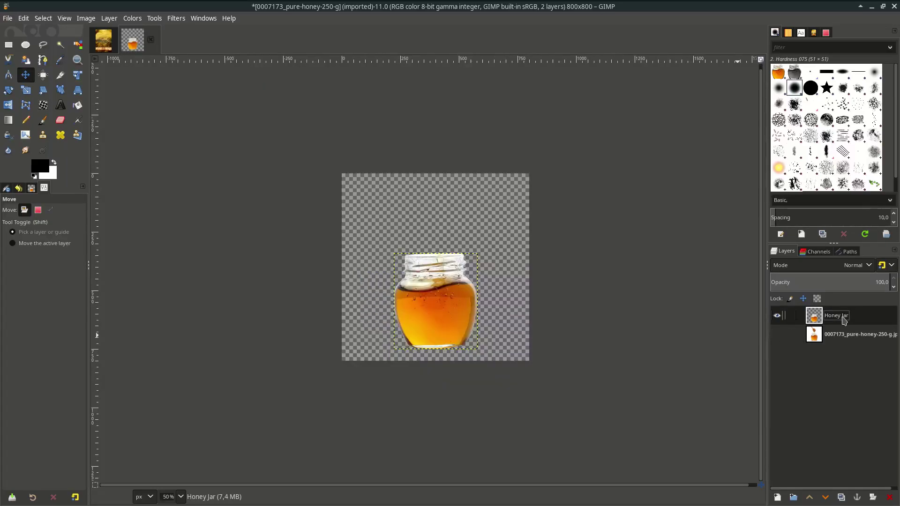
# Drag the Honey Jar layer into the poster, enlarge it and set it on the wooden table
pyautogui.moveTo(834, 315); pyautogui.dragTo(103, 44)
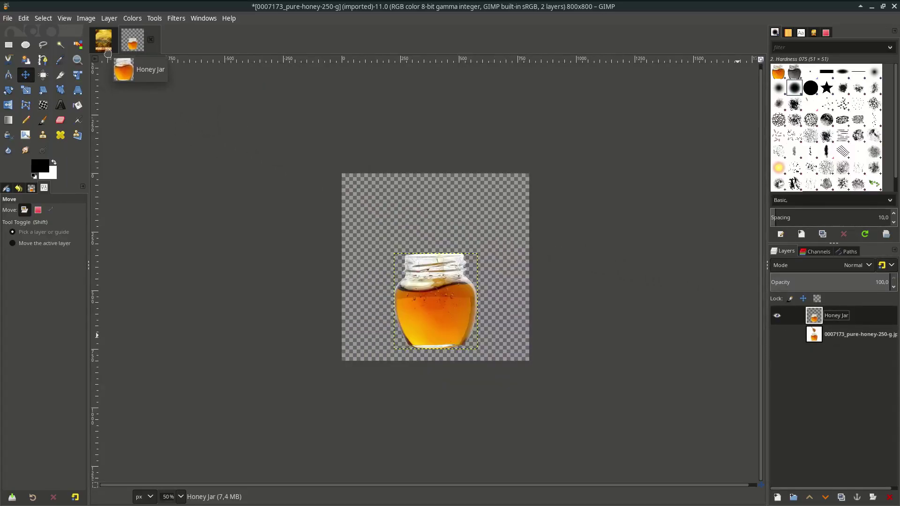
pyautogui.moveTo(119, 63); pyautogui.dragTo(436, 373)
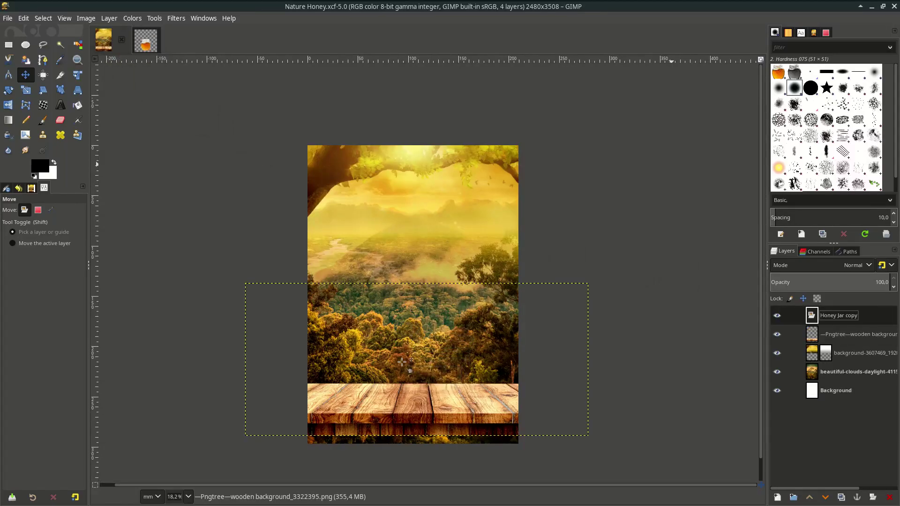
pyautogui.scroll(1, 434, 373)
pyautogui.hotkey('shift', 's')
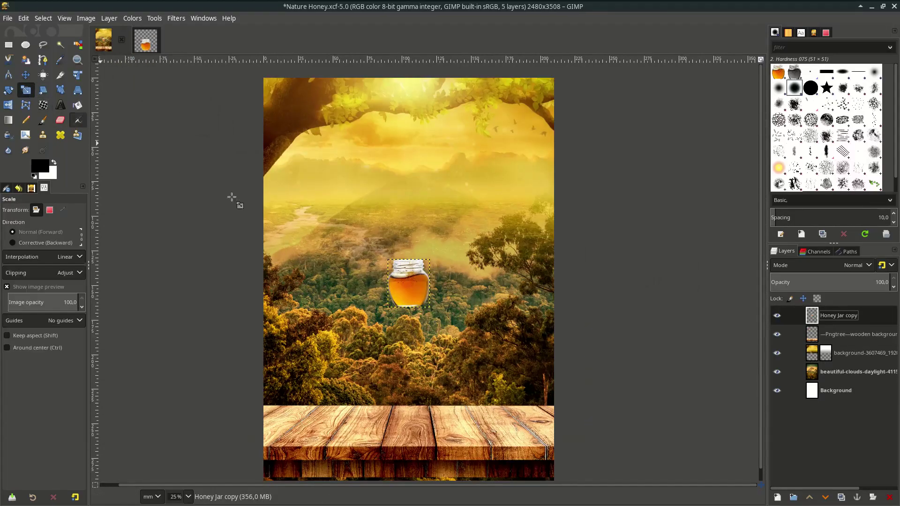
pyautogui.moveTo(427, 308); pyautogui.dragTo(460, 343)
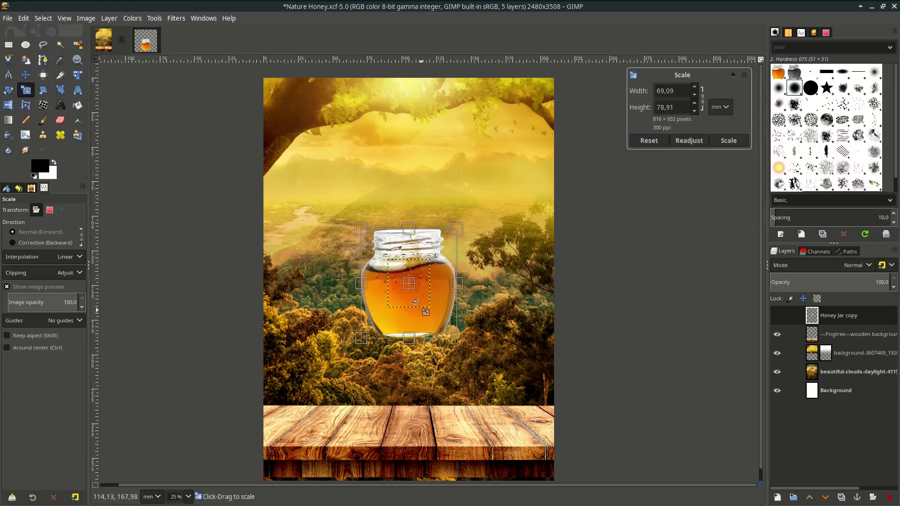
pyautogui.moveTo(419, 306); pyautogui.dragTo(437, 405)
pyautogui.press('Return')
pyautogui.press('m')
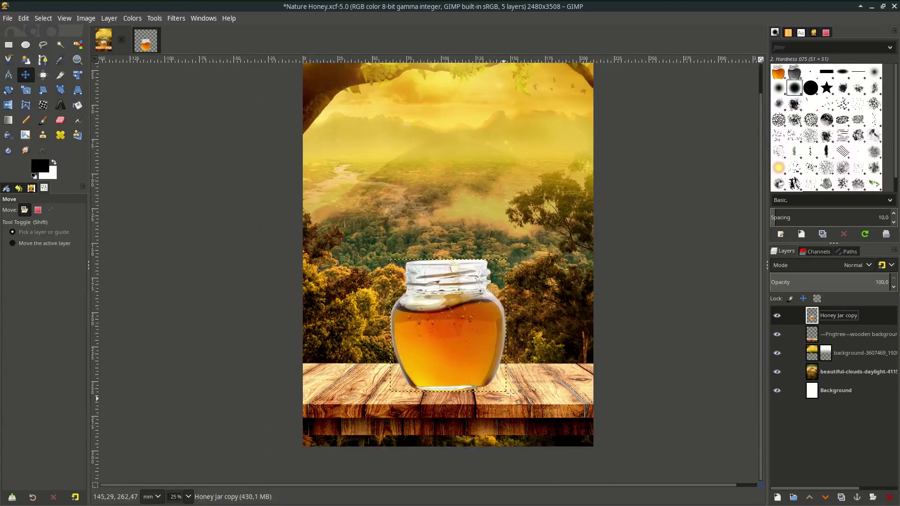
pyautogui.scroll(-1, 498, 391)
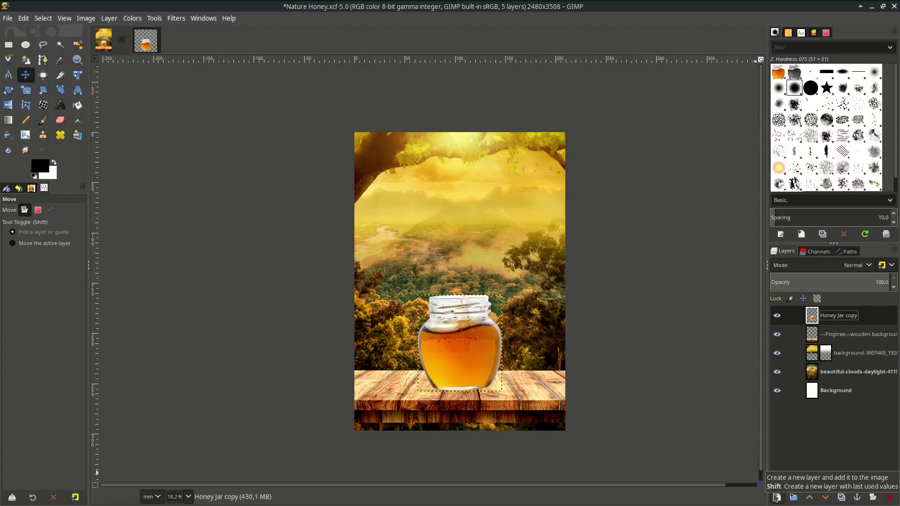
# Create an empty 'jar shadow' layer and move it below the Honey Jar copy layer
pyautogui.click(776, 498)
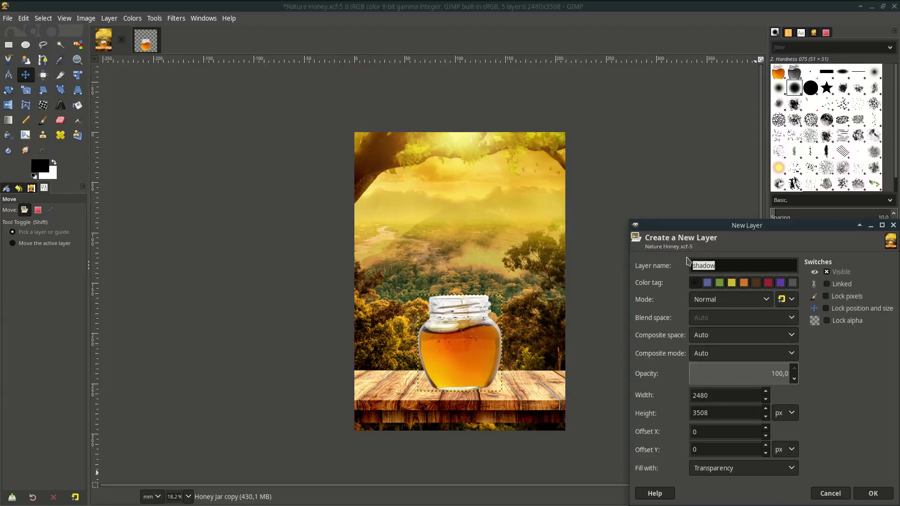
pyautogui.write('jar')
pyautogui.write('w')
pyautogui.press('Return')
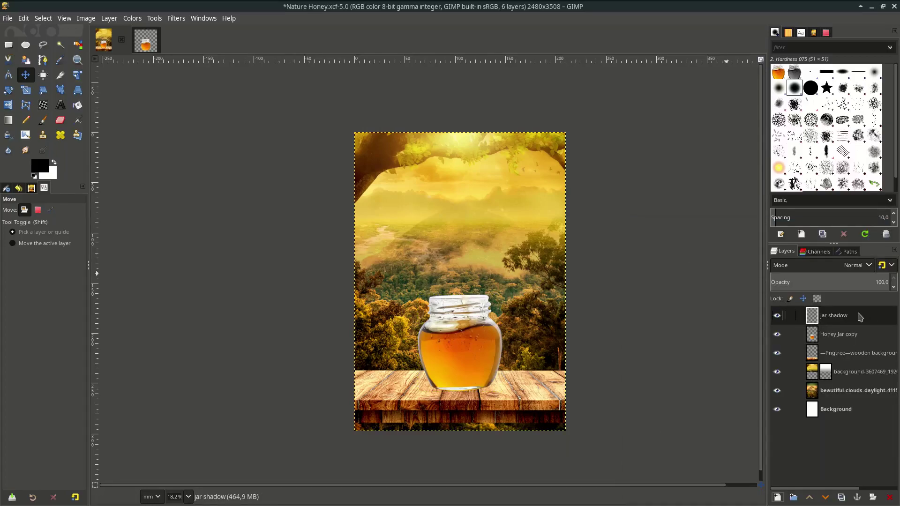
pyautogui.moveTo(858, 318); pyautogui.dragTo(857, 345)
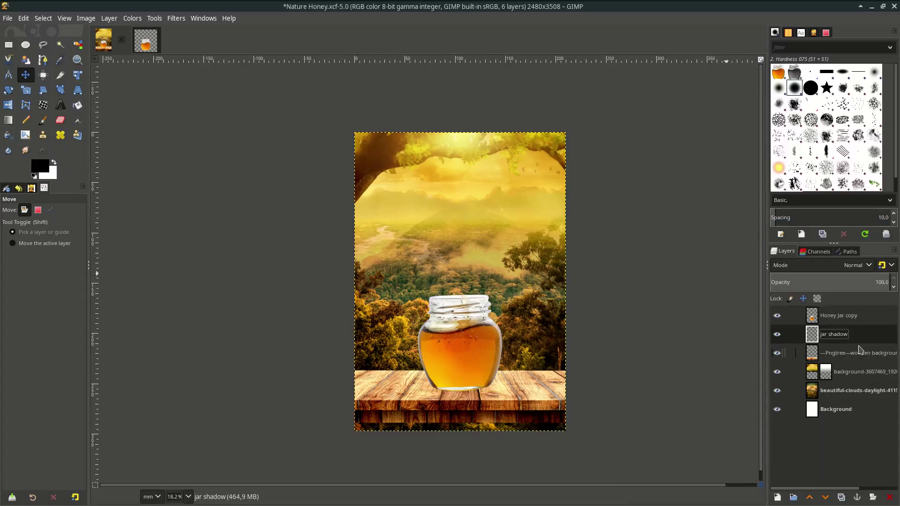
# With the Paintbrush at aspect ratio 4, dab a flattened black shadow under the jar's base
pyautogui.click(44, 120)
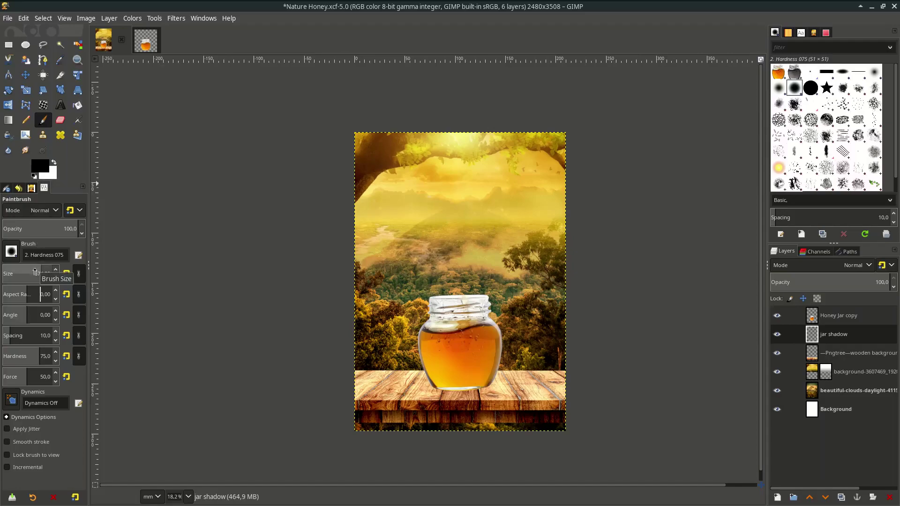
pyautogui.scroll(1, 406, 360)
pyautogui.write('4')
pyautogui.press('Return')
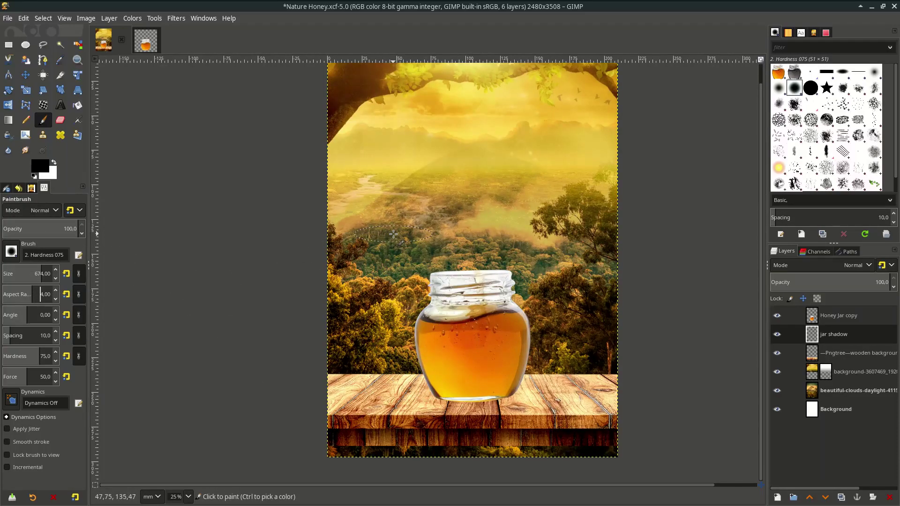
pyautogui.scroll(1, 421, 348)
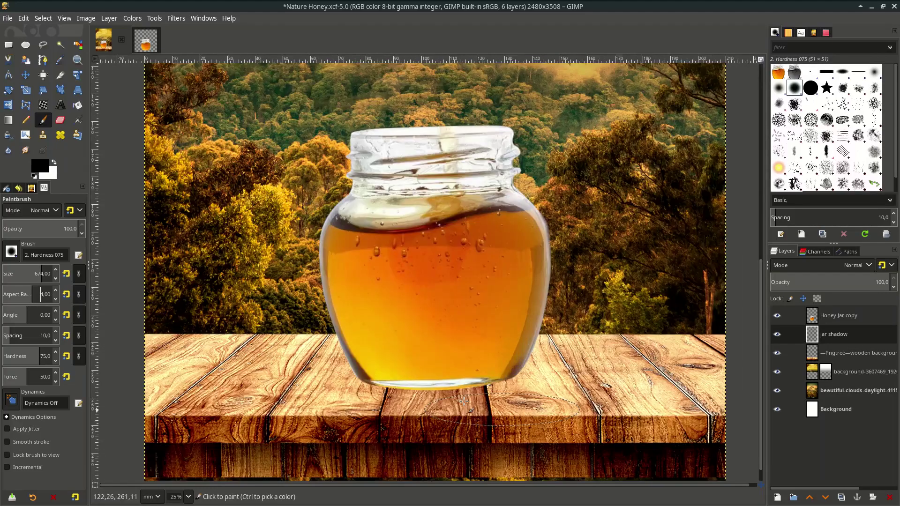
pyautogui.scroll(1, 421, 347)
pyautogui.scroll(-1, 421, 348)
pyautogui.scroll(1, 402, 375)
pyautogui.click(401, 376)
pyautogui.click(479, 353)
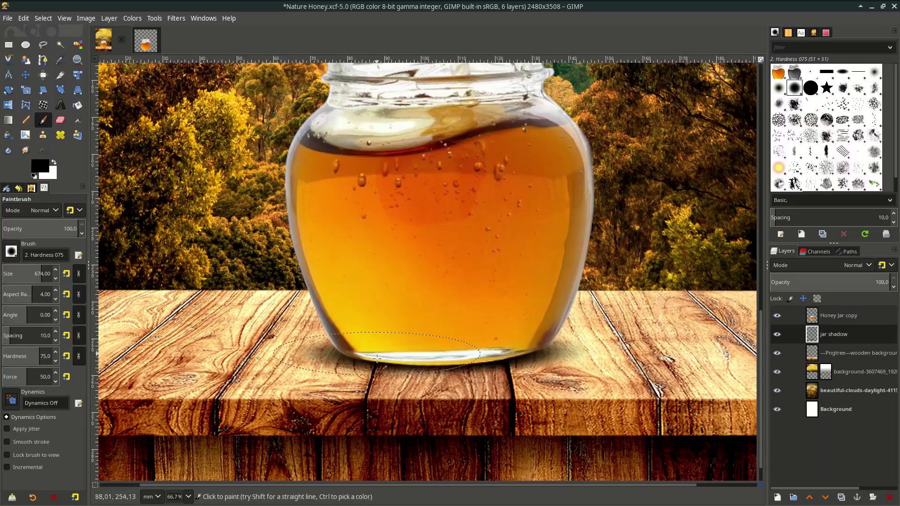
pyautogui.click(535, 345)
pyautogui.scroll(-2, 479, 392)
pyautogui.scroll(2, 479, 393)
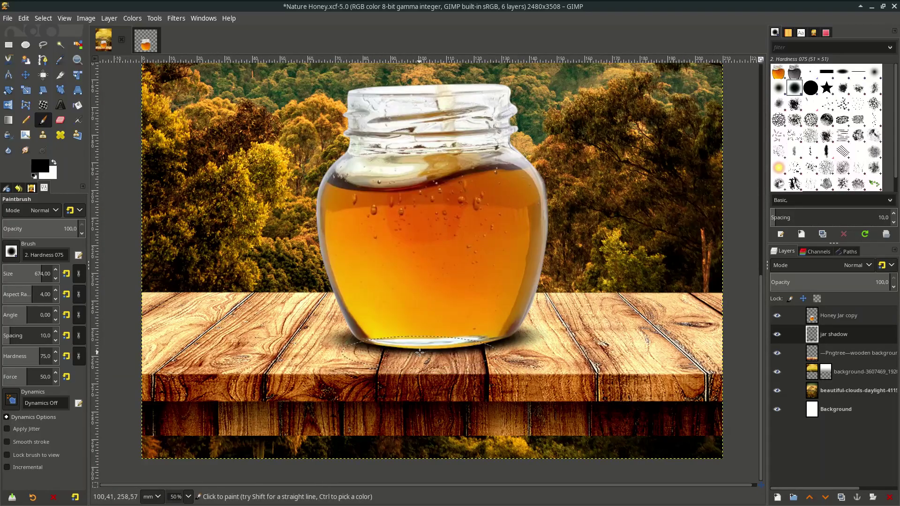
pyautogui.click(436, 355)
pyautogui.scroll(-1, 446, 340)
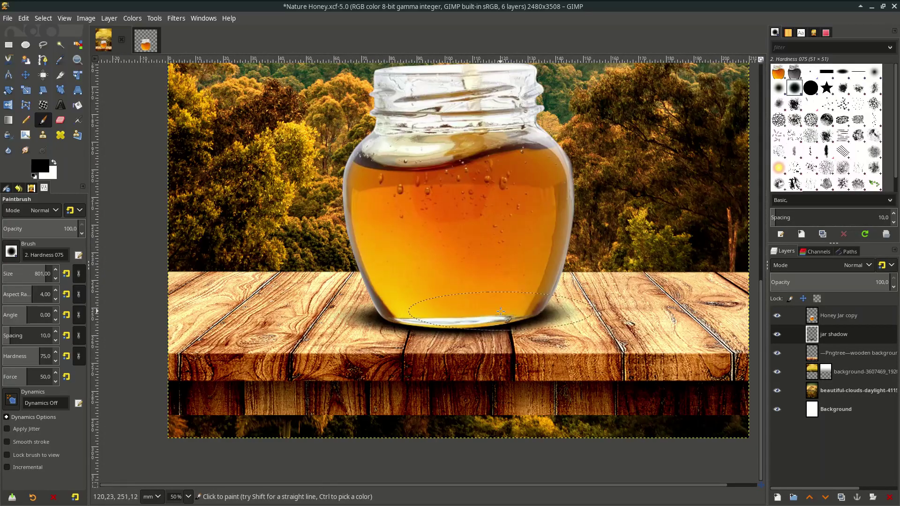
pyautogui.scroll(-2, 445, 341)
# Lower the jar shadow layer's opacity to about 57 and save the poster
pyautogui.click(869, 285)
pyautogui.scroll(1, 446, 281)
pyautogui.hotkey('ctrl', 's')
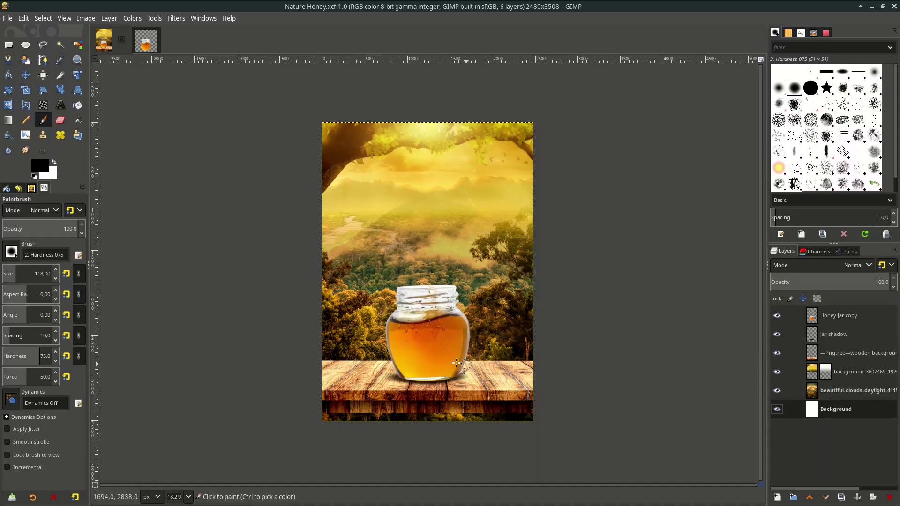
# Open Honey.jpg from the source nature honey folder as a separate image
pyautogui.click(8, 18)
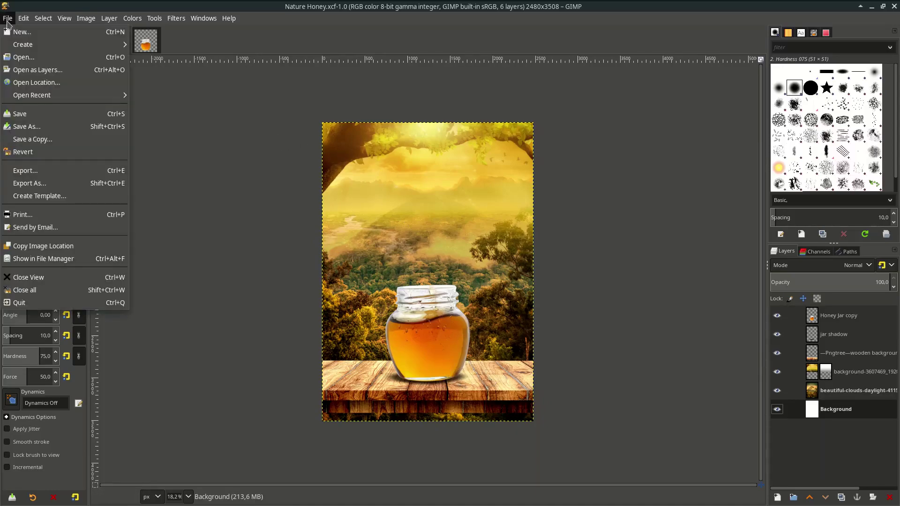
pyautogui.click(31, 59)
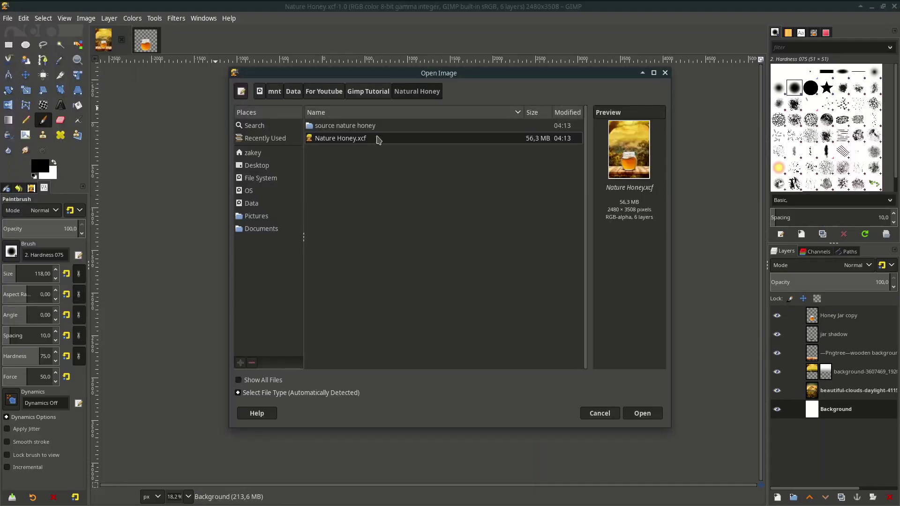
pyautogui.doubleClick(344, 125)
pyautogui.click(329, 176)
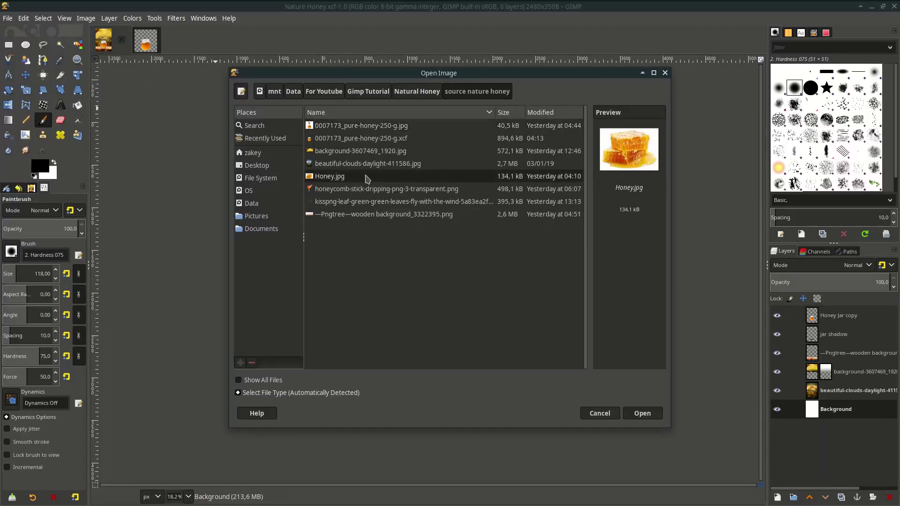
pyautogui.click(642, 412)
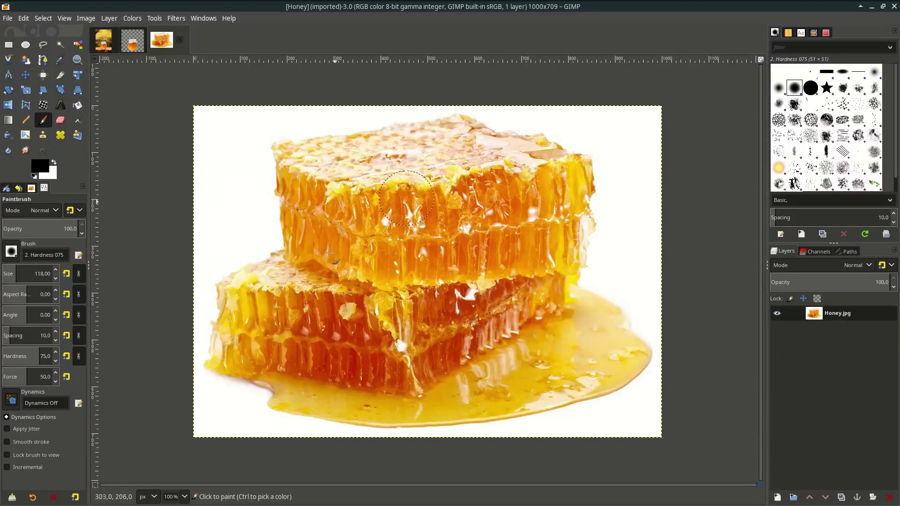
# Fuzzy-select the white background around the honeycomb and grow the selection by 3 pixels
pyautogui.click(59, 44)
pyautogui.click(286, 185)
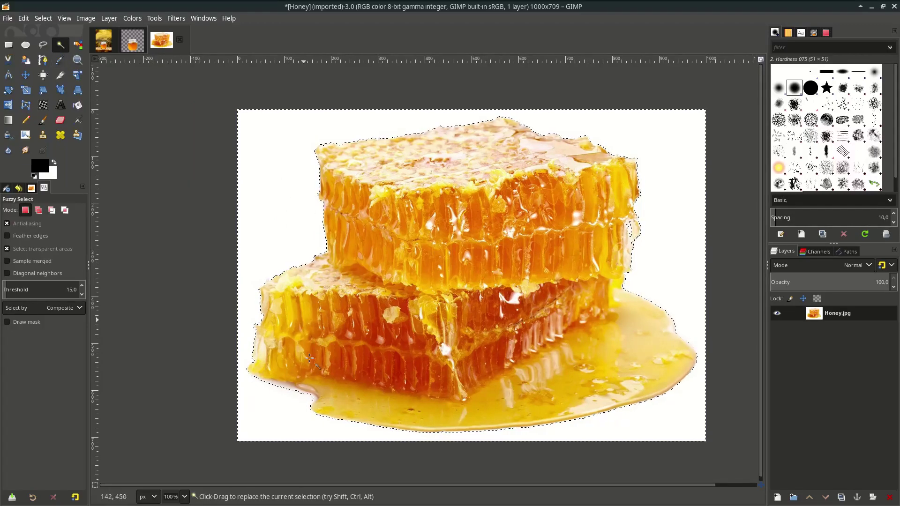
pyautogui.scroll(5, 310, 362)
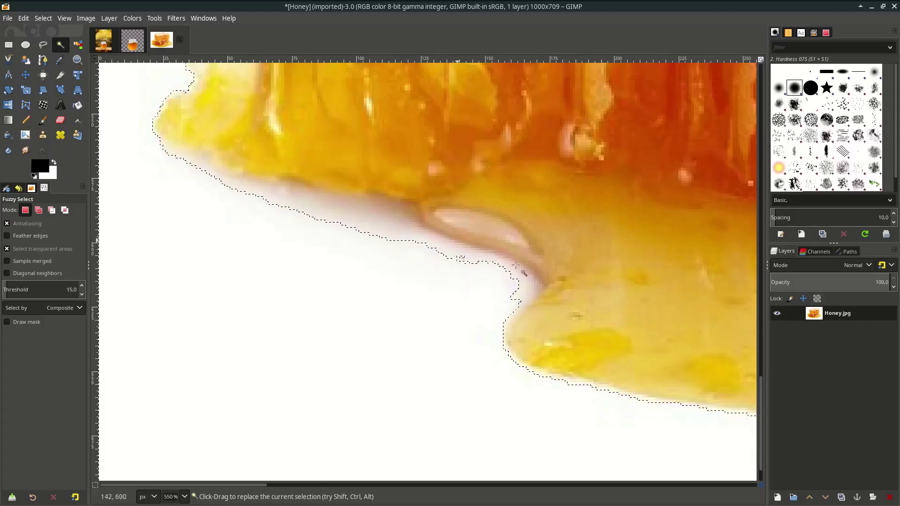
pyautogui.click(42, 18)
pyautogui.click(105, 167)
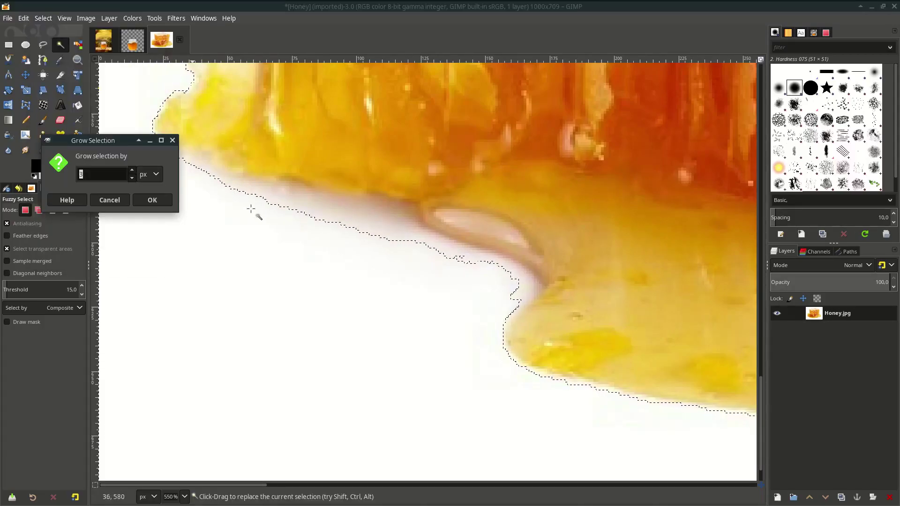
pyautogui.click(152, 200)
pyautogui.scroll(-3, 290, 239)
pyautogui.scroll(-1, 290, 240)
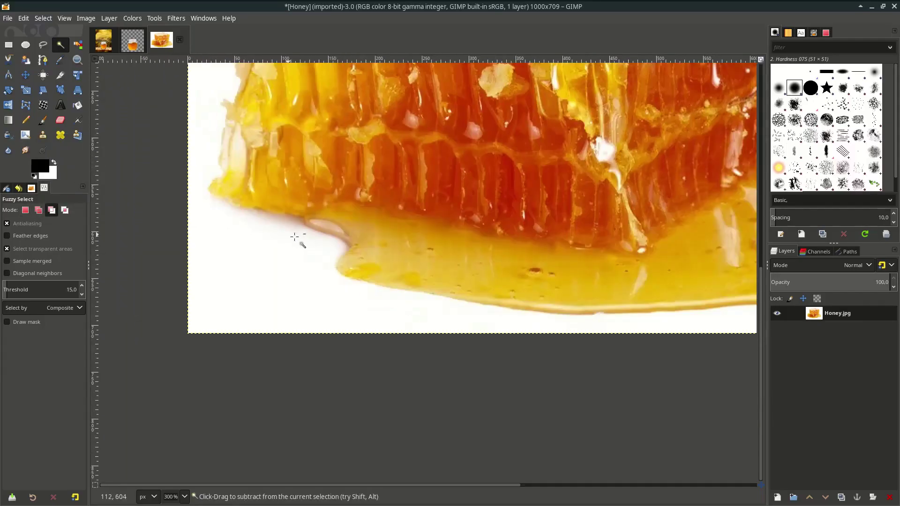
pyautogui.scroll(-1, 317, 254)
pyautogui.scroll(-1, 415, 281)
pyautogui.scroll(1, 693, 266)
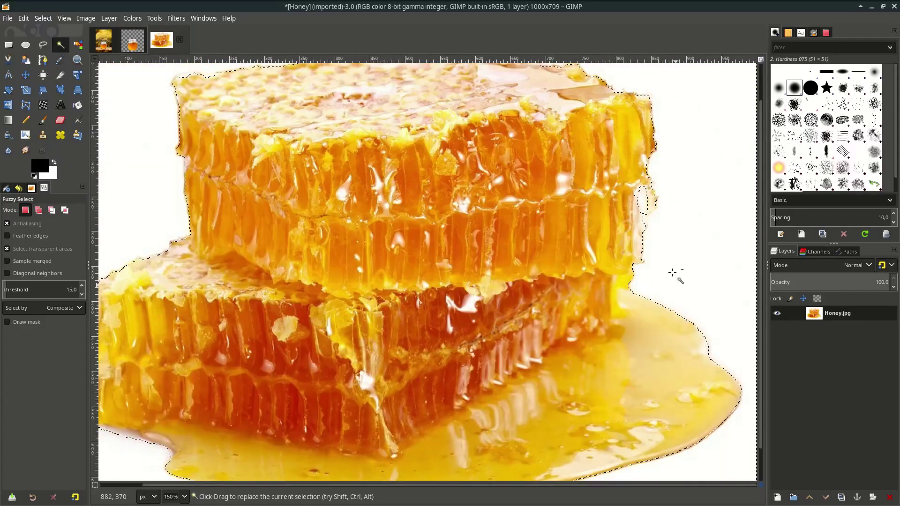
pyautogui.scroll(1, 693, 266)
pyautogui.scroll(1, 668, 239)
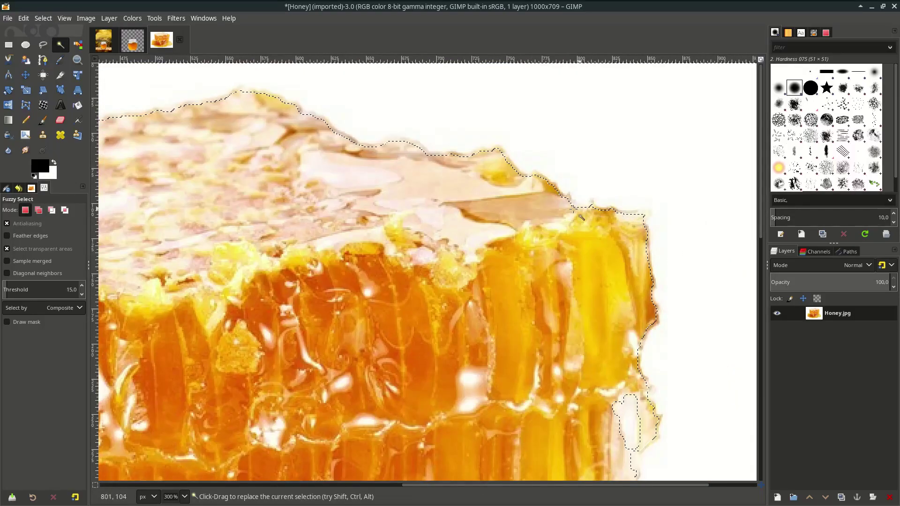
pyautogui.scroll(-1, 423, 148)
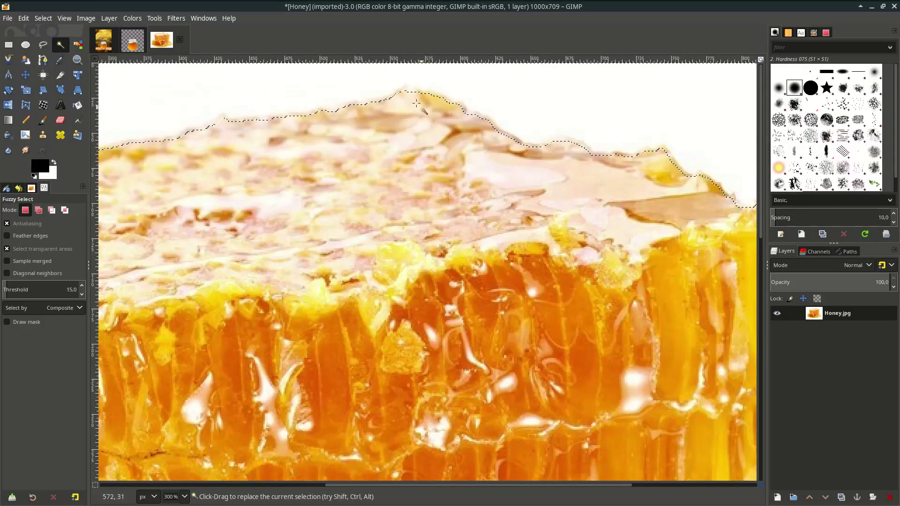
pyautogui.scroll(-1, 318, 164)
pyautogui.scroll(-1, 318, 164)
pyautogui.scroll(-1, 338, 183)
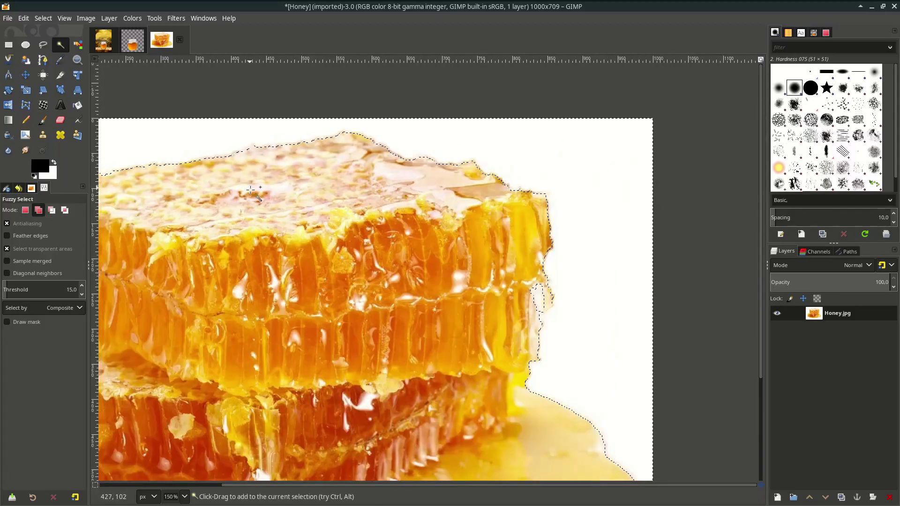
pyautogui.scroll(-1, 358, 213)
pyautogui.scroll(-1, 358, 213)
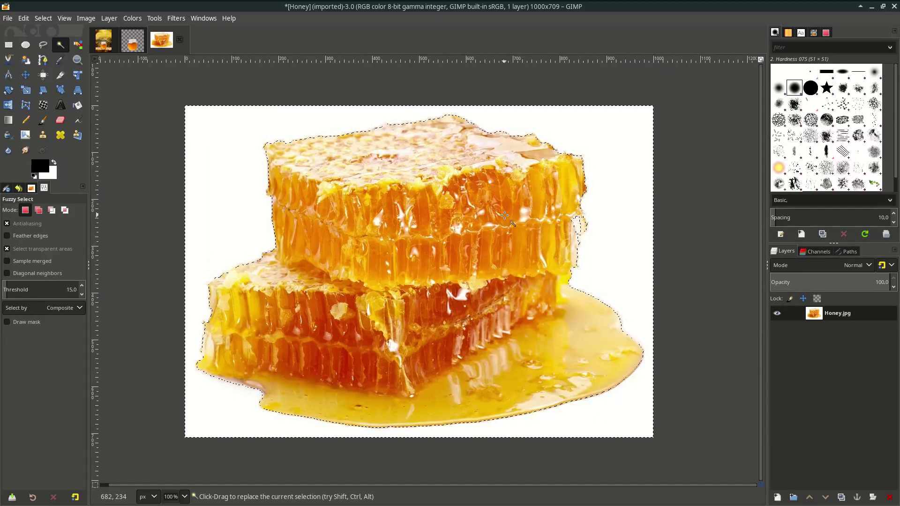
# Add an alpha channel to the honeycomb layer and delete the white background to transparency
pyautogui.rightClick(856, 318)
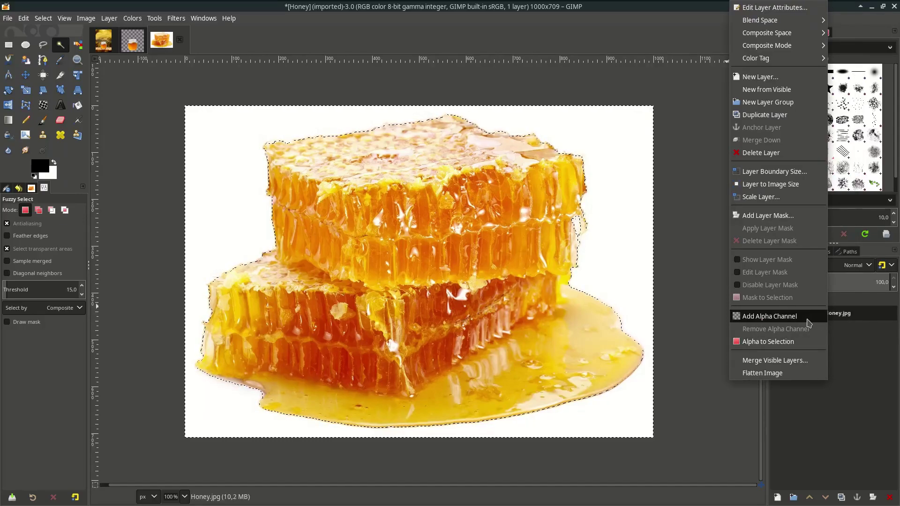
pyautogui.click(770, 315)
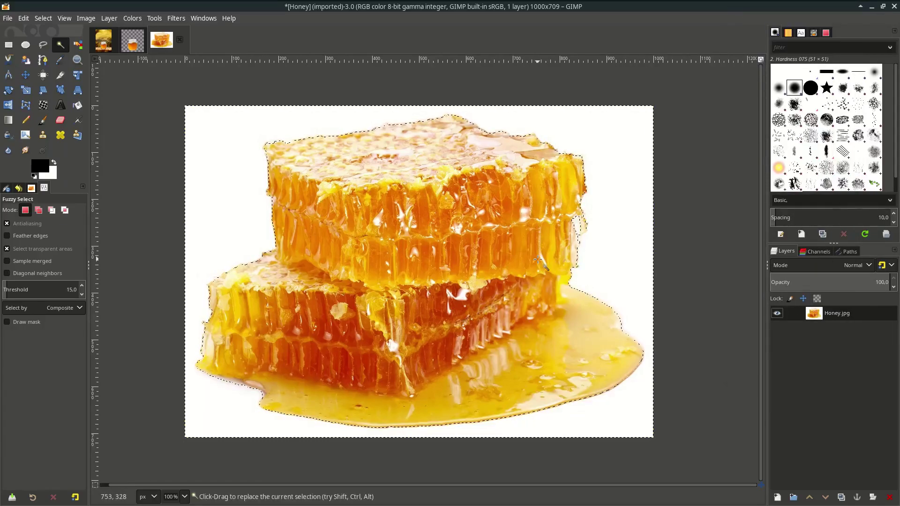
pyautogui.press('Delete')
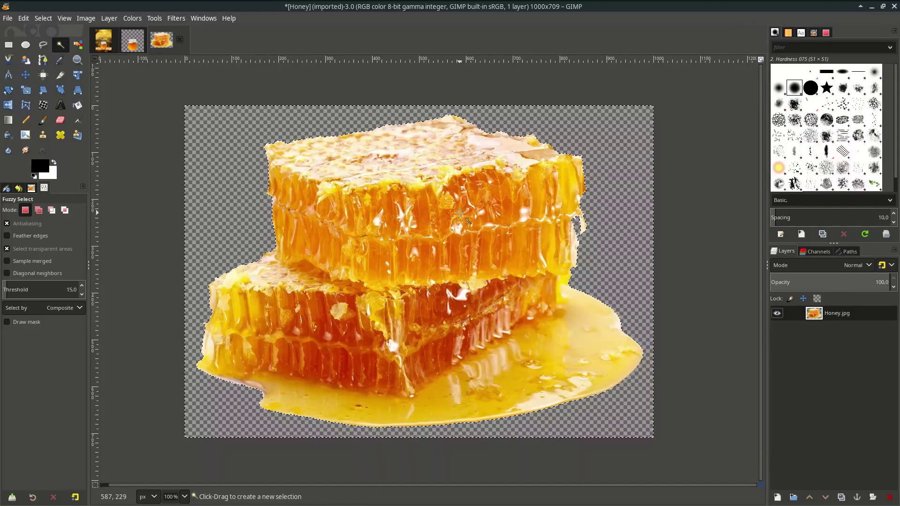
# Clear the selection and rename the layer 'Honey Comb'
pyautogui.click(43, 18)
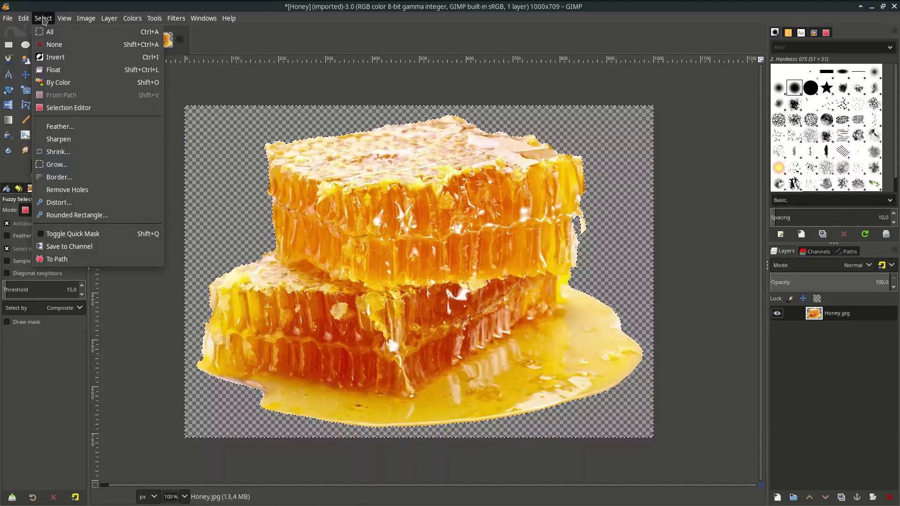
pyautogui.click(48, 43)
pyautogui.write('Comb')
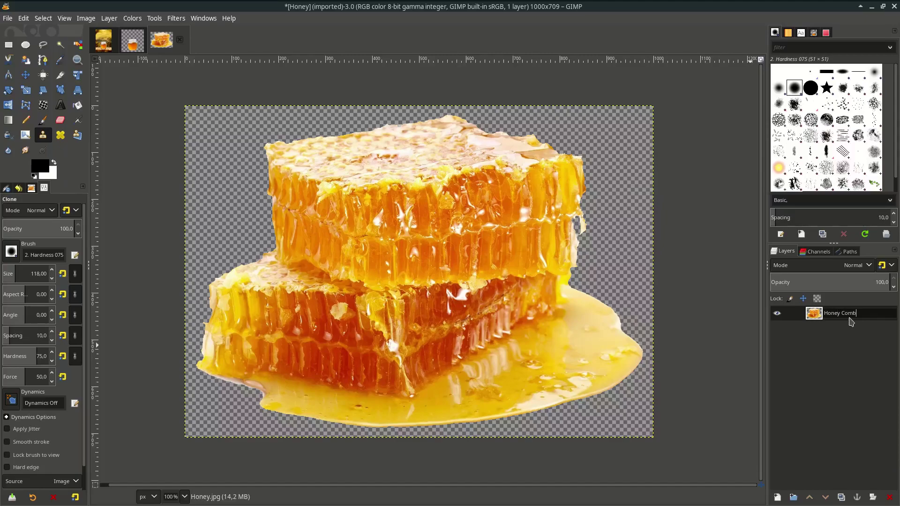
pyautogui.press('Return')
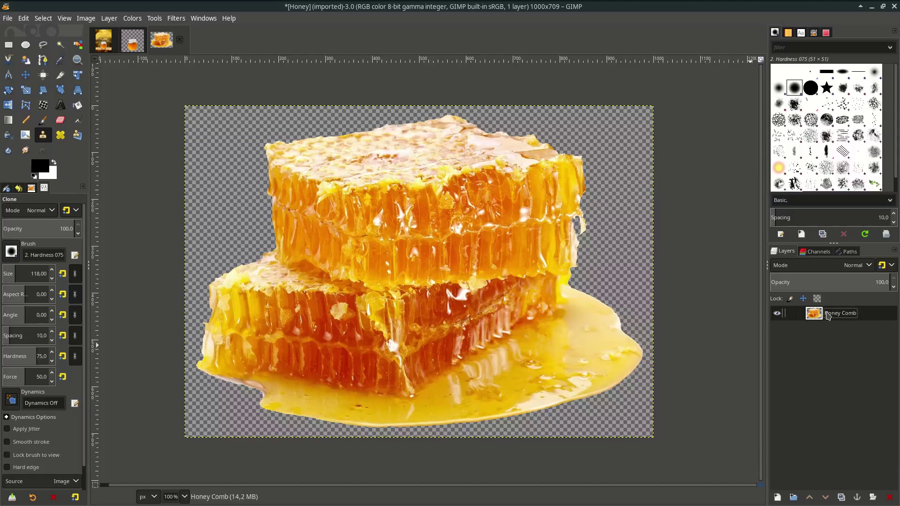
# Drag the Honey Comb layer into the poster and move it to the top of the layer stack
pyautogui.moveTo(823, 317)
pyautogui.mouseDown()
pyautogui.moveTo(106, 44)
pyautogui.moveTo(464, 302)
pyautogui.mouseUp()
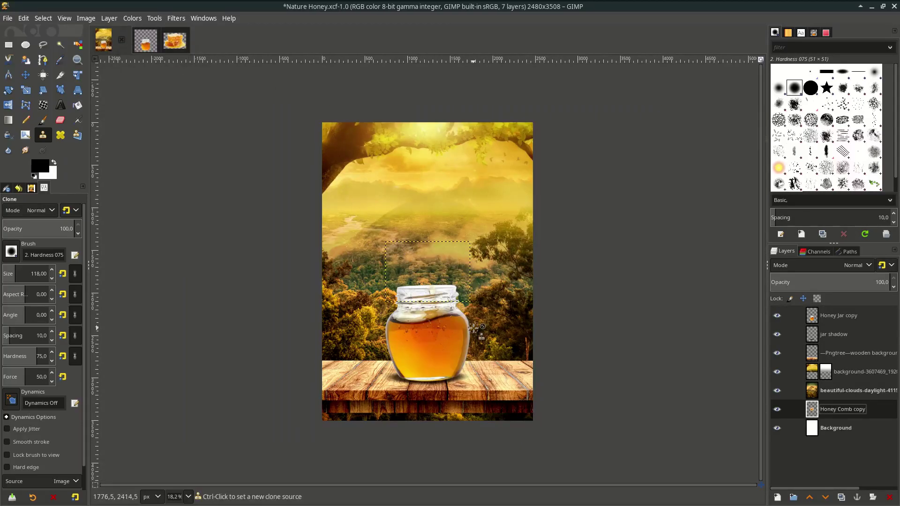
pyautogui.moveTo(865, 414); pyautogui.dragTo(874, 315)
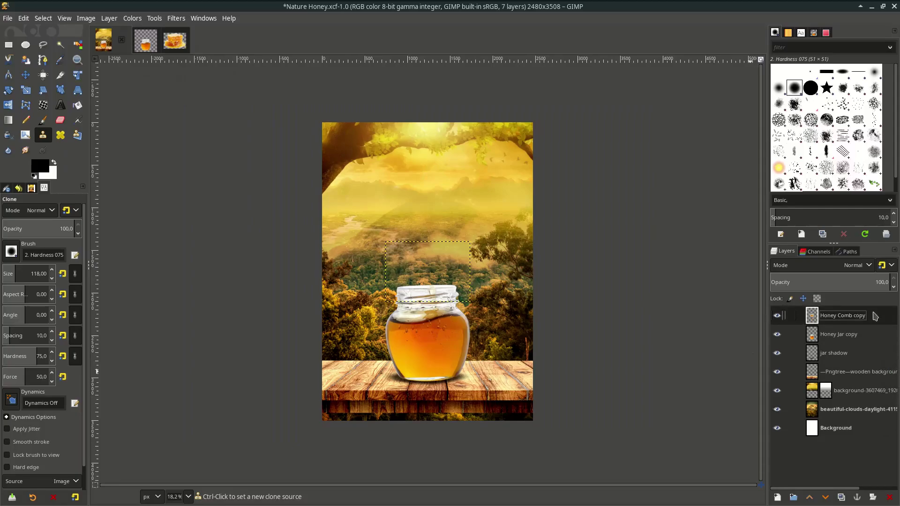
pyautogui.scroll(1, 436, 303)
pyautogui.scroll(1, 445, 309)
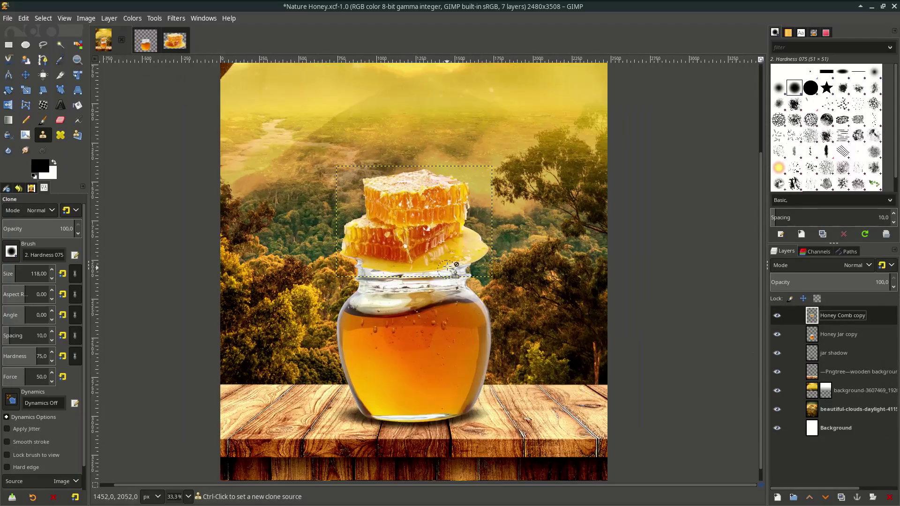
# Scale the honeycomb down and set it on the table to the right of the jar
pyautogui.hotkey('shift', 's')
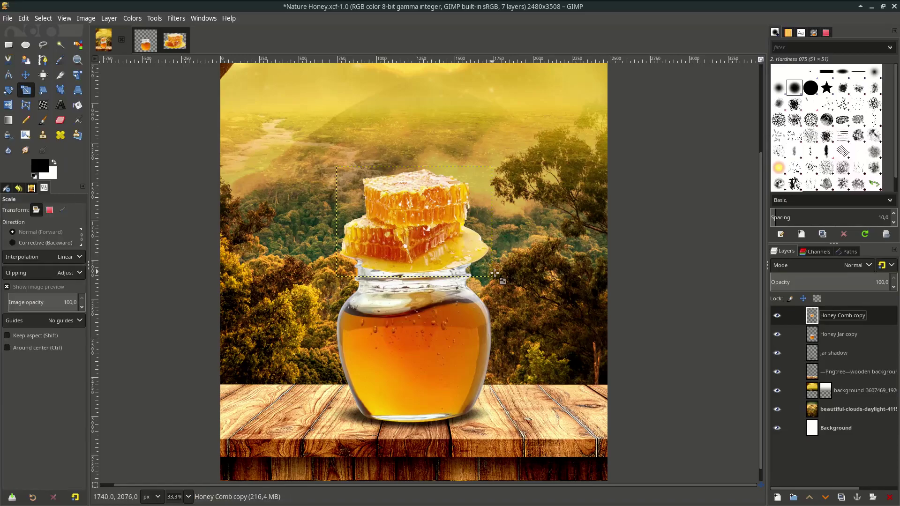
pyautogui.moveTo(492, 274); pyautogui.dragTo(454, 257)
pyautogui.moveTo(415, 225); pyautogui.dragTo(505, 407)
pyautogui.scroll(1, 501, 394)
pyautogui.scroll(-1, 500, 401)
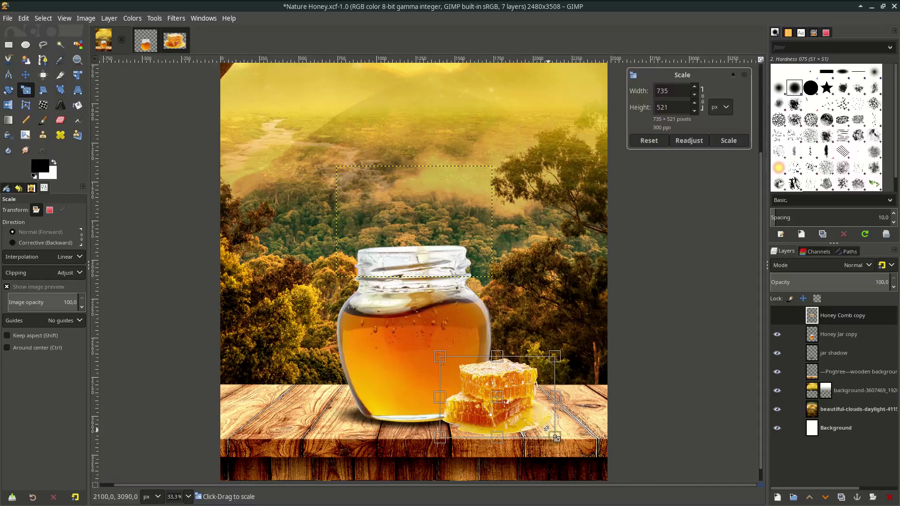
pyautogui.press('Return')
pyautogui.scroll(-1, 480, 363)
pyautogui.scroll(1, 484, 352)
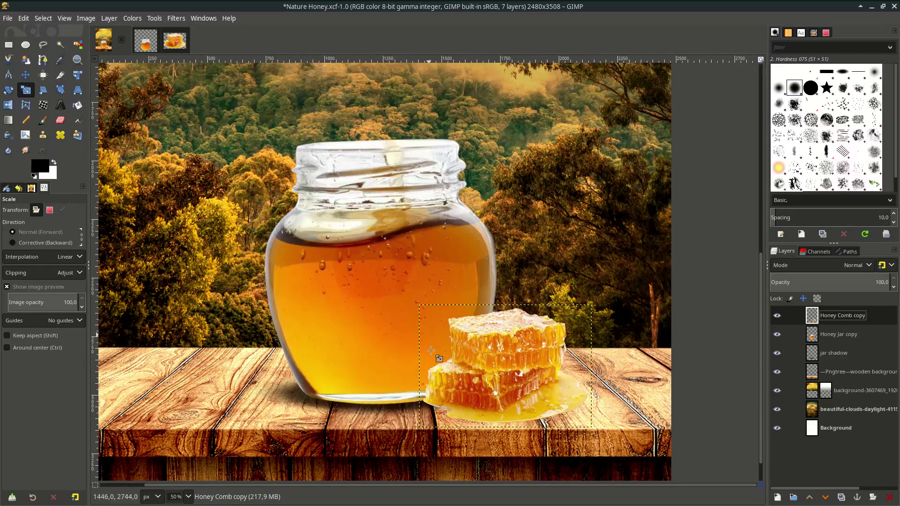
# Duplicate the honeycomb layer and rename the copy 'Honey Comb Reflection'
pyautogui.click(842, 498)
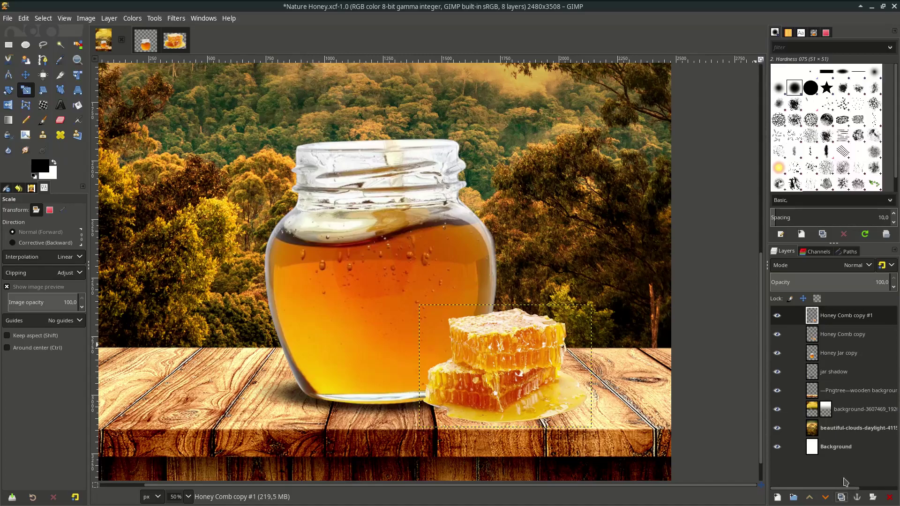
pyautogui.doubleClick(859, 318)
pyautogui.moveTo(883, 316); pyautogui.dragTo(852, 315)
pyautogui.write('Reflecti')
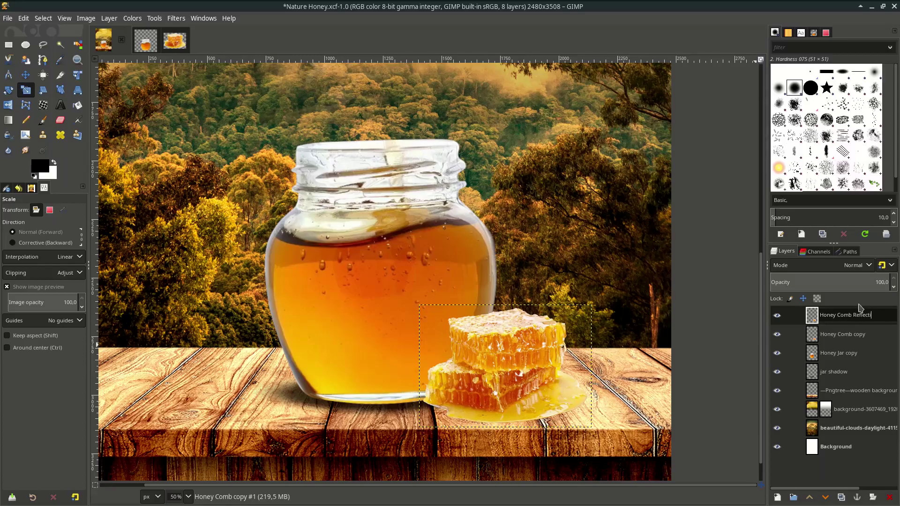
pyautogui.write('on')
pyautogui.press('Return')
pyautogui.scroll(1, 422, 281)
# Shift the reflection left toward the jar and fade its opacity to about 11
pyautogui.press('m')
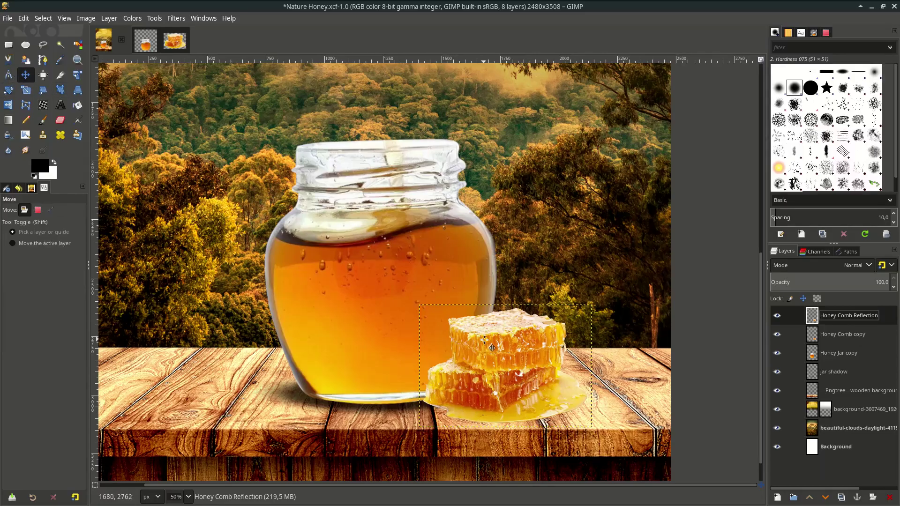
pyautogui.moveTo(497, 355); pyautogui.dragTo(440, 337)
pyautogui.moveTo(830, 282); pyautogui.dragTo(786, 285)
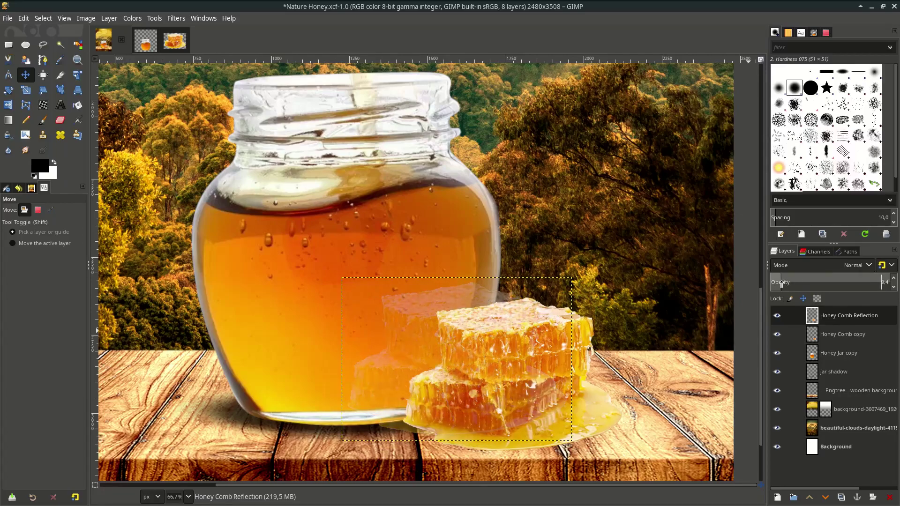
pyautogui.moveTo(786, 284); pyautogui.dragTo(788, 284)
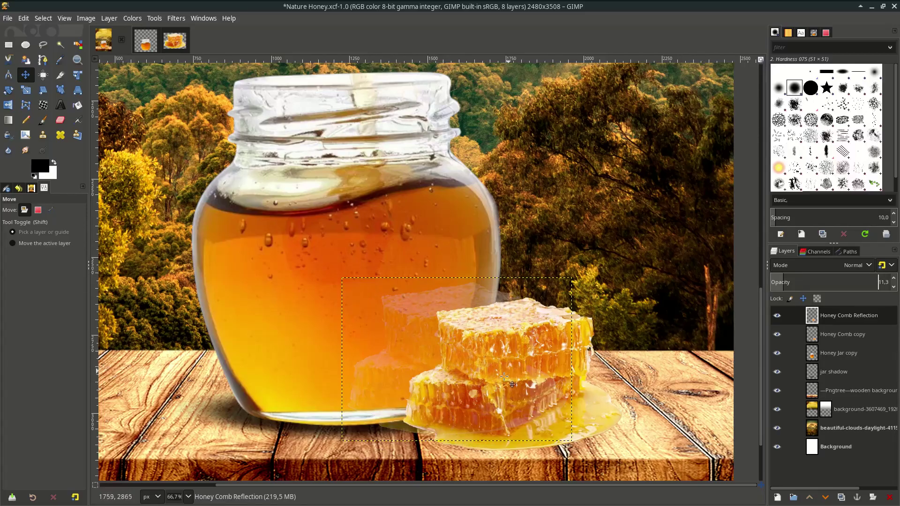
pyautogui.scroll(2, 475, 404)
pyautogui.scroll(-2, 505, 370)
pyautogui.scroll(2, 523, 324)
pyautogui.scroll(-2, 528, 292)
# Add a white (full opacity) layer mask to the Honey Comb Reflection layer
pyautogui.rightClick(847, 320)
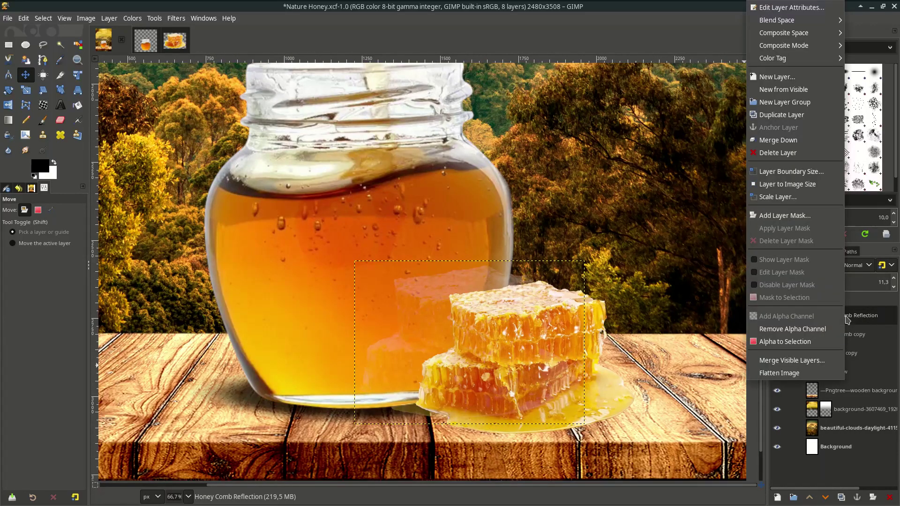
pyautogui.click(795, 216)
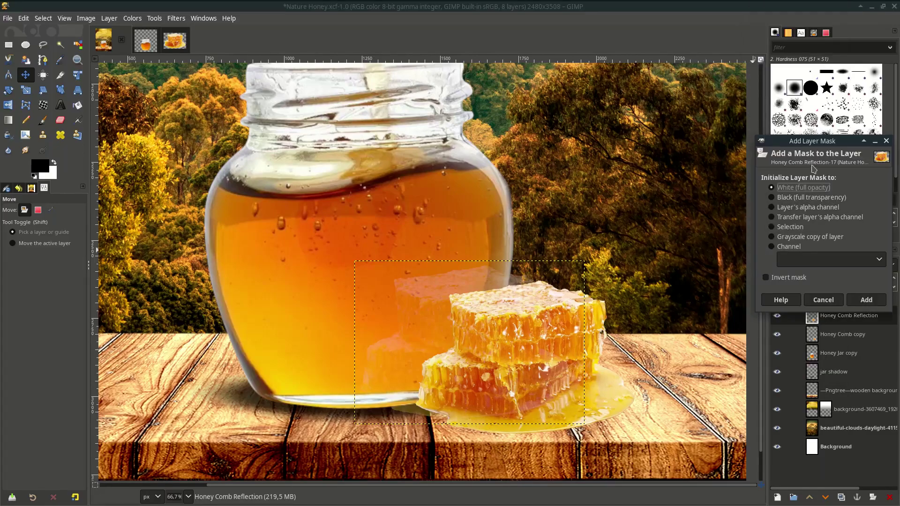
pyautogui.click(872, 296)
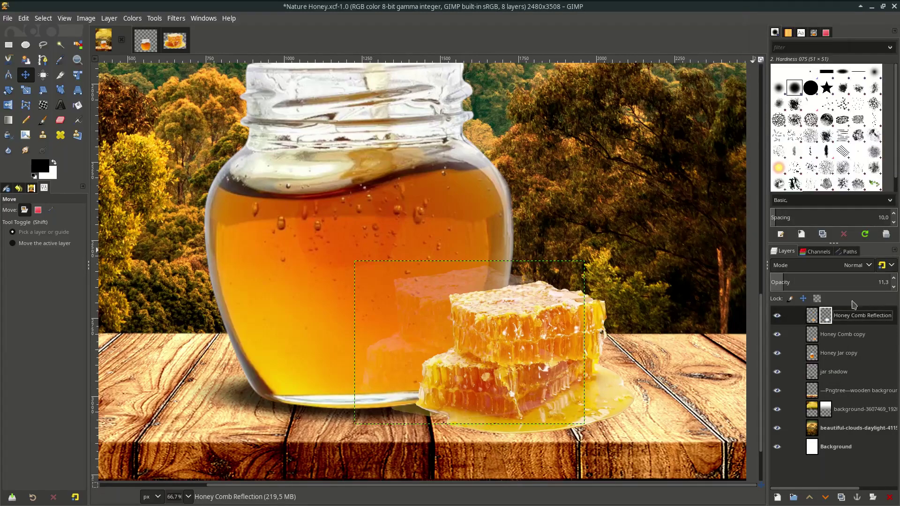
# Paint on the mask with the Paintbrush to hide the reflection where it overlaps the honeycomb
pyautogui.click(43, 120)
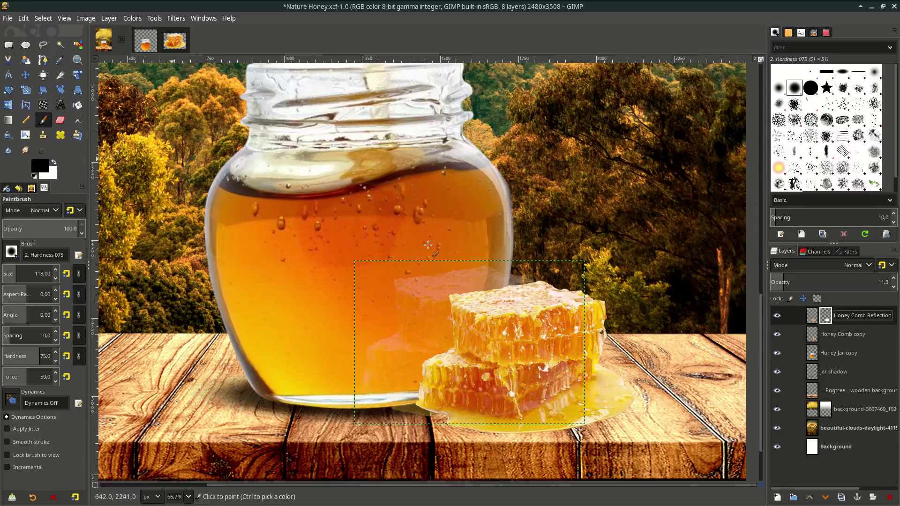
pyautogui.scroll(1, 486, 281)
pyautogui.scroll(1, 486, 282)
pyautogui.scroll(-1, 481, 296)
pyautogui.scroll(-1, 481, 296)
pyautogui.scroll(1, 481, 295)
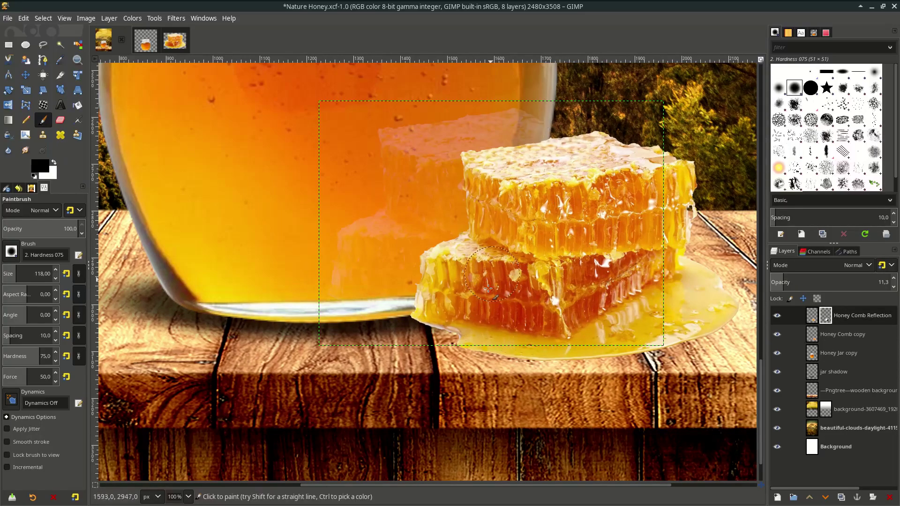
pyautogui.scroll(-3, 457, 331)
pyautogui.click(857, 428)
pyautogui.press('m')
pyautogui.moveTo(450, 282); pyautogui.dragTo(486, 281)
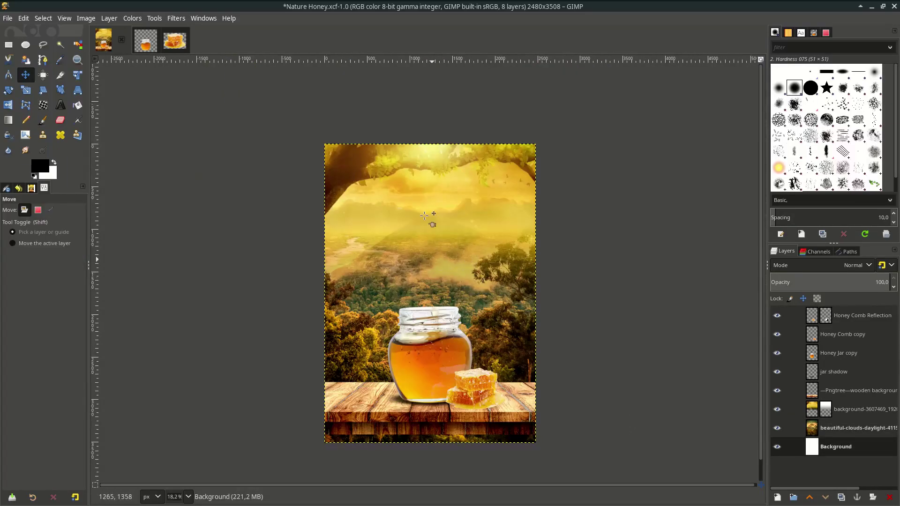
# Start a 'Nature' text box above the forest set in the Alex Brush font
pyautogui.click(862, 315)
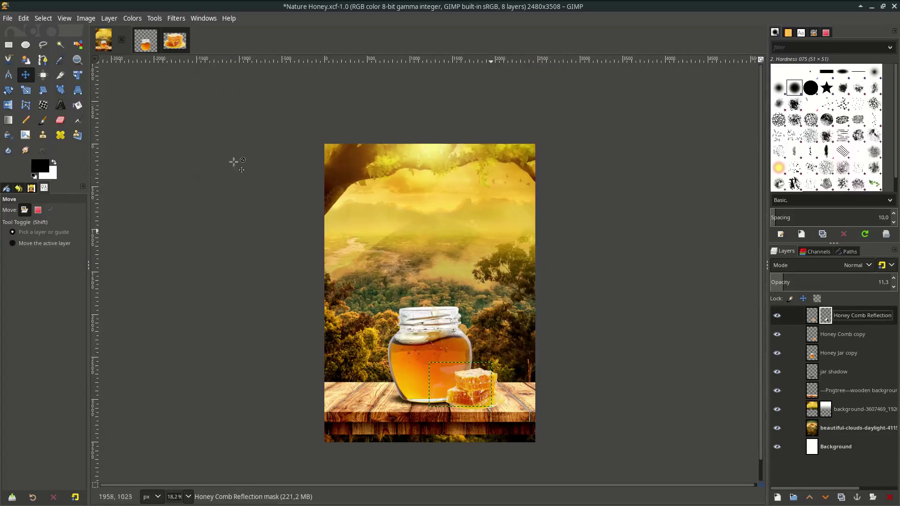
pyautogui.click(60, 104)
pyautogui.scroll(3, 413, 234)
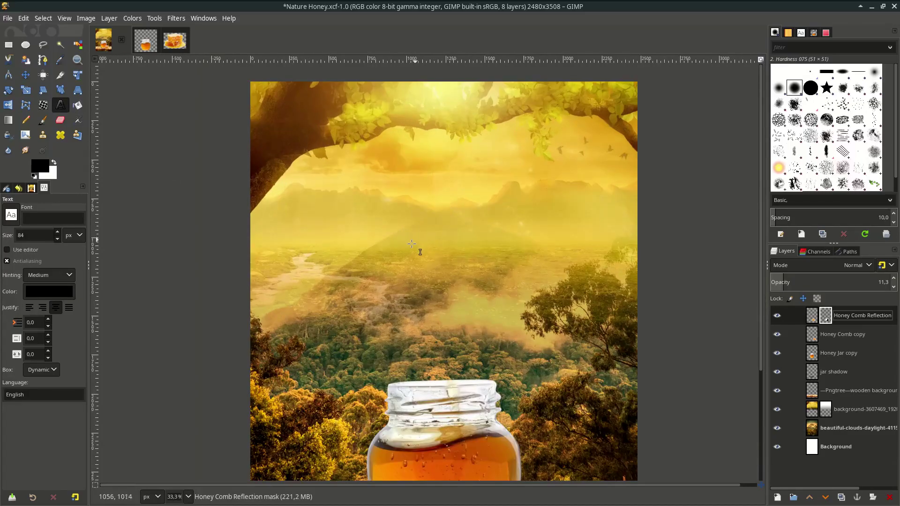
pyautogui.click(412, 245)
pyautogui.write('Nature')
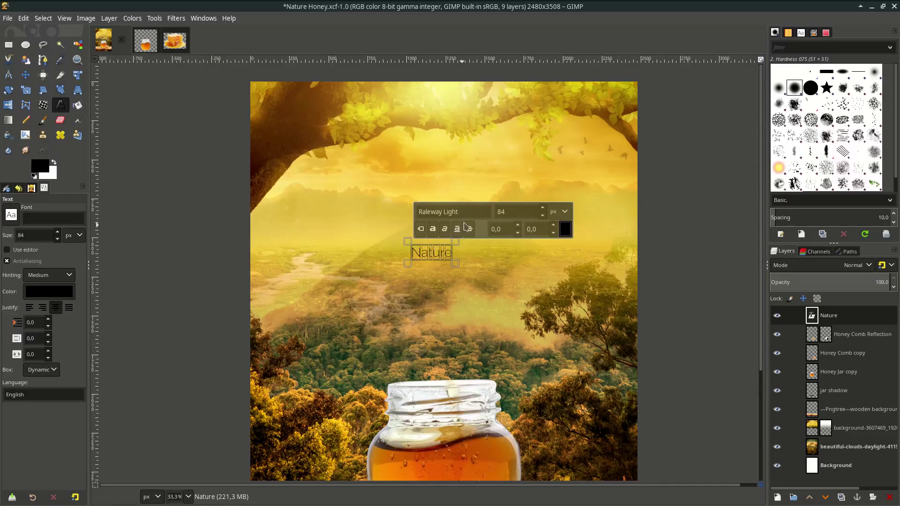
pyautogui.click(438, 212)
pyautogui.hotkey('ctrl', 'a')
pyautogui.press('BackSpace')
pyautogui.scroll(-3, 478, 338)
pyautogui.click(478, 351)
pyautogui.scroll(3, 436, 253)
pyautogui.click(461, 234)
pyautogui.hotkey('ctrl', 'a')
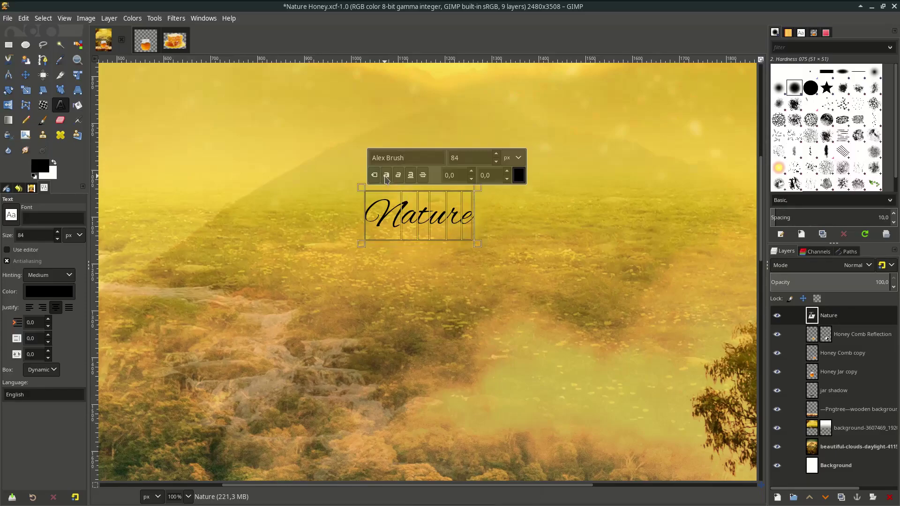
pyautogui.scroll(-1, 449, 246)
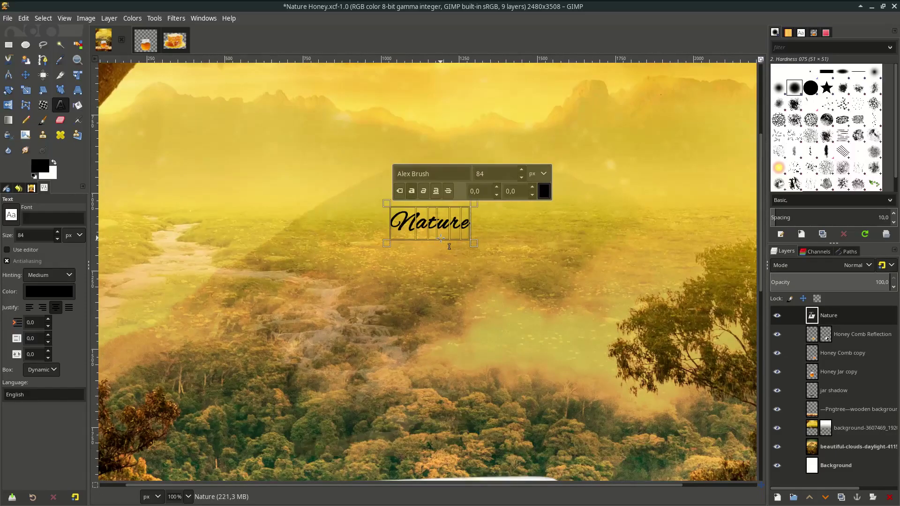
pyautogui.scroll(1, 465, 236)
pyautogui.scroll(1, 465, 237)
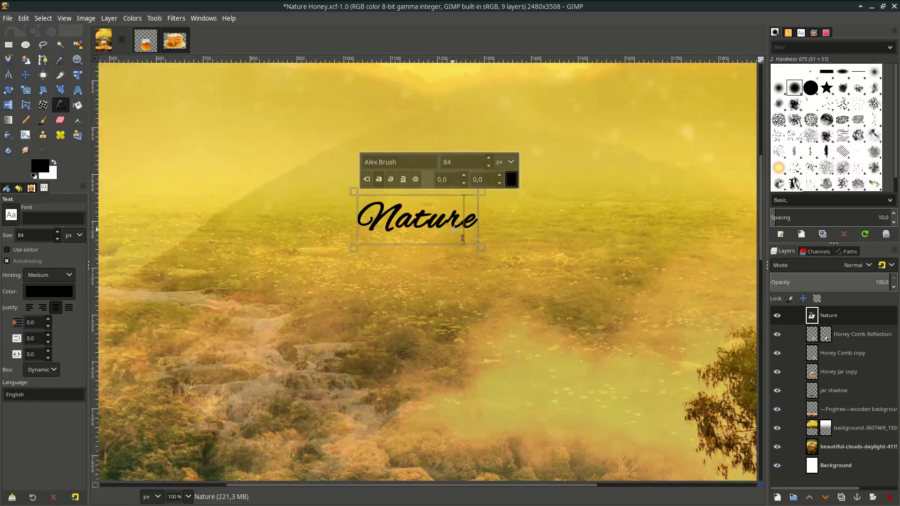
pyautogui.scroll(2, 466, 237)
pyautogui.scroll(-1, 459, 234)
pyautogui.scroll(-3, 459, 234)
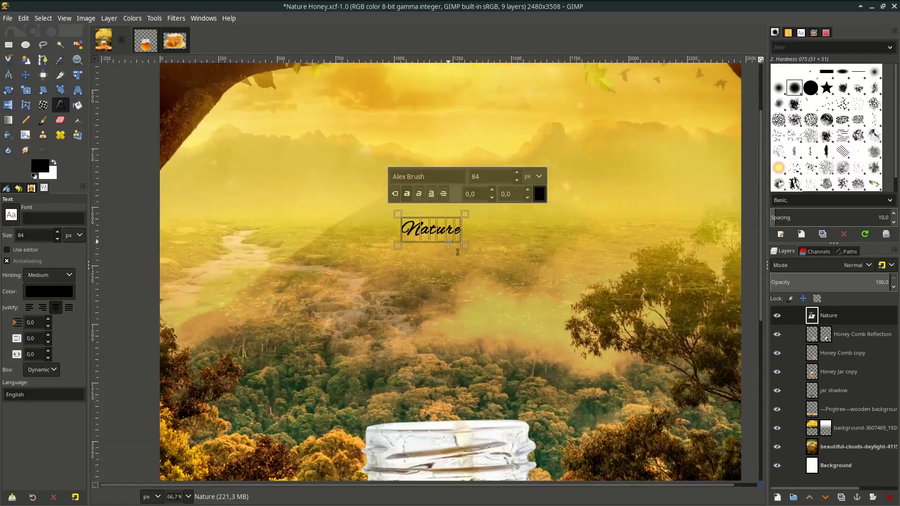
pyautogui.scroll(-2, 459, 243)
pyautogui.scroll(1, 460, 254)
# Enlarge the Nature text and move it up and left into the sky
pyautogui.click(533, 182)
pyautogui.click(532, 183)
pyautogui.click(533, 182)
pyautogui.write('285')
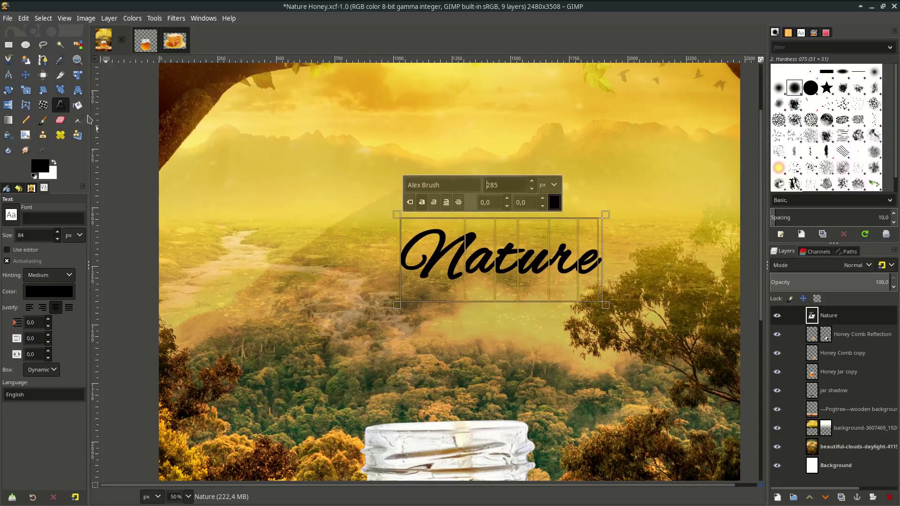
pyautogui.click(26, 76)
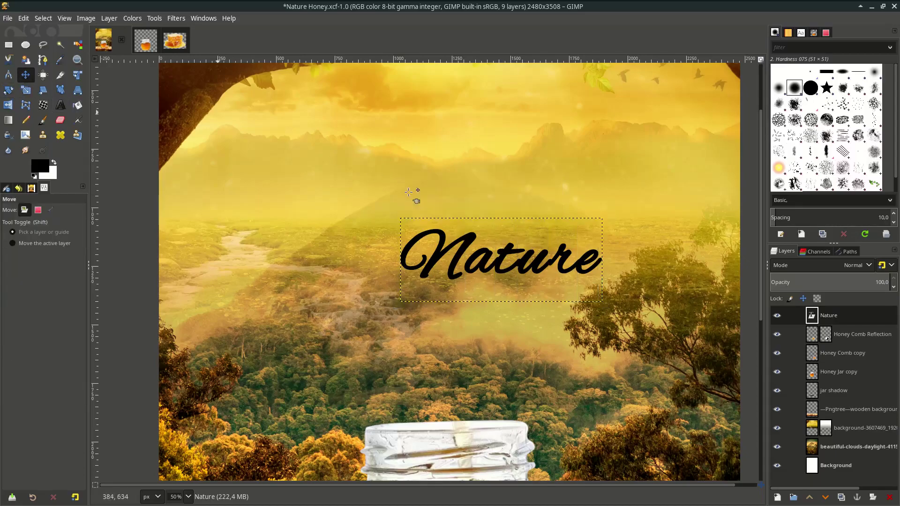
pyautogui.moveTo(501, 265)
pyautogui.mouseDown()
pyautogui.moveTo(436, 218)
pyautogui.moveTo(447, 211)
pyautogui.mouseUp()
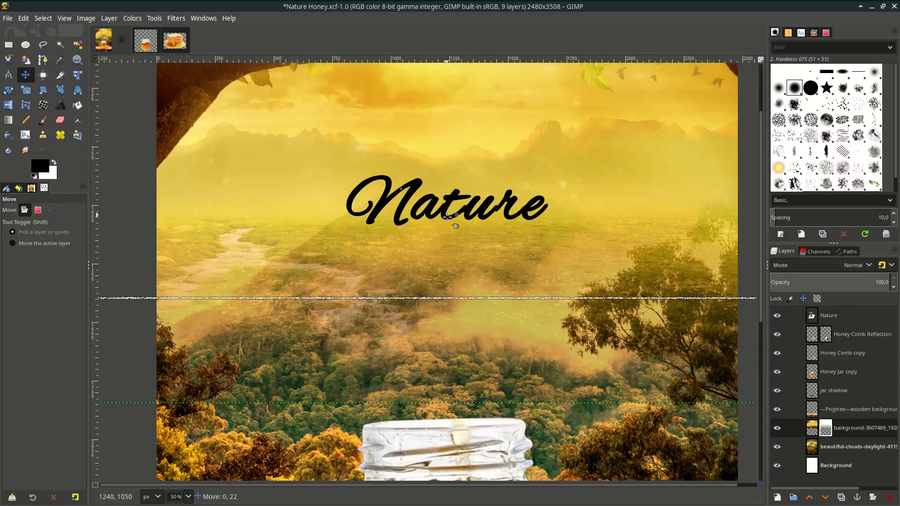
pyautogui.moveTo(448, 209); pyautogui.dragTo(451, 218)
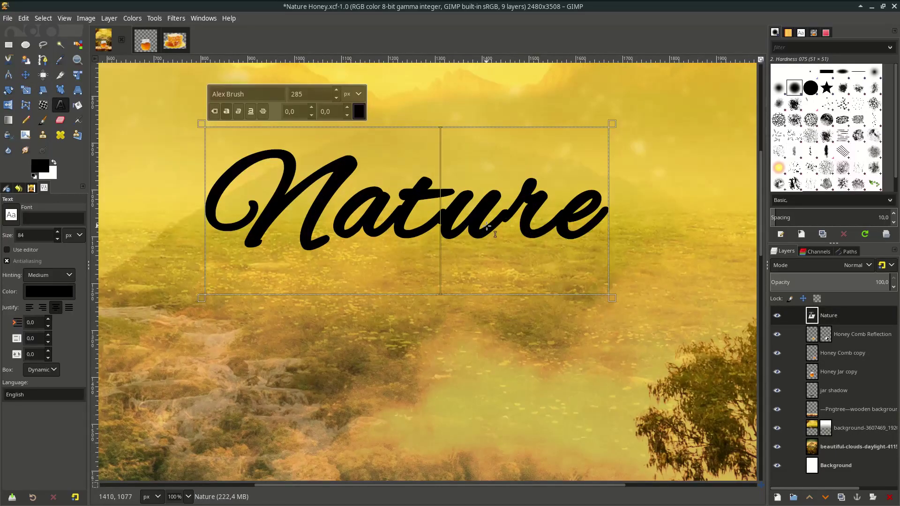
# Tighten the kerning between 'u' and 'r' to -11 and enlarge the whole word to about 325
pyautogui.moveTo(445, 225); pyautogui.dragTo(538, 225)
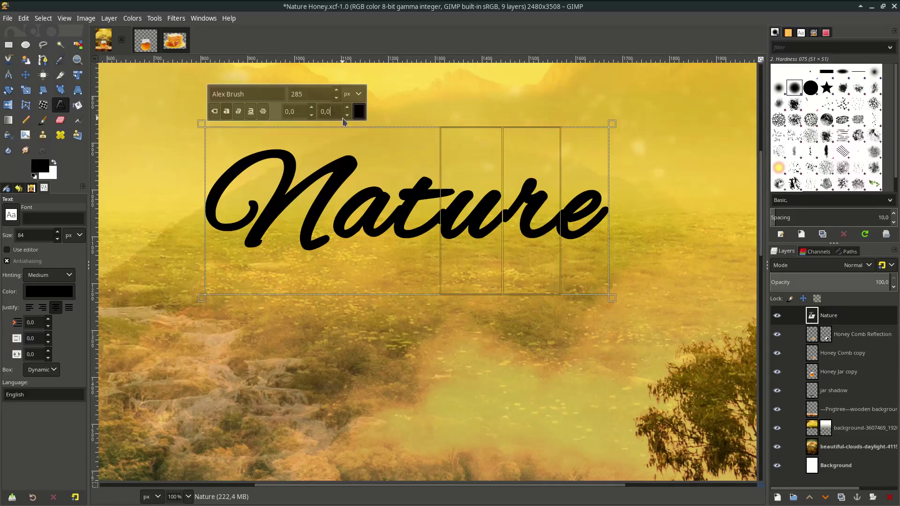
pyautogui.scroll(-7, 344, 120)
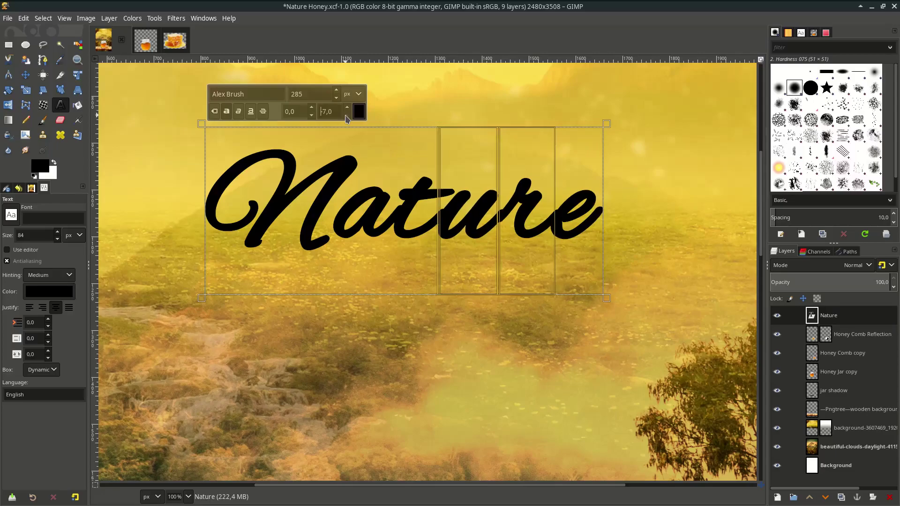
pyautogui.scroll(-4, 345, 120)
pyautogui.click(490, 226)
pyautogui.scroll(-1, 519, 245)
pyautogui.scroll(-1, 519, 245)
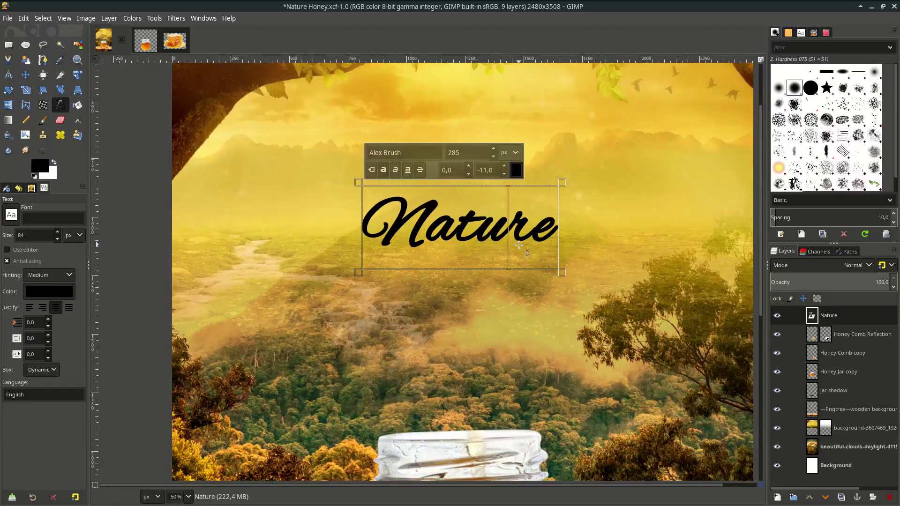
pyautogui.scroll(-1, 519, 245)
pyautogui.scroll(-1, 528, 276)
pyautogui.hotkey('ctrl', 'a')
pyautogui.click(494, 165)
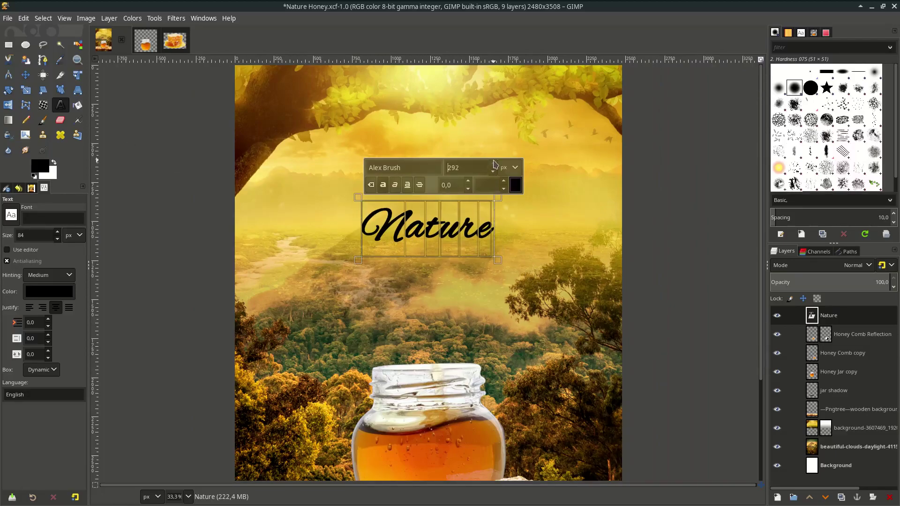
pyautogui.click(494, 165)
pyautogui.press('m')
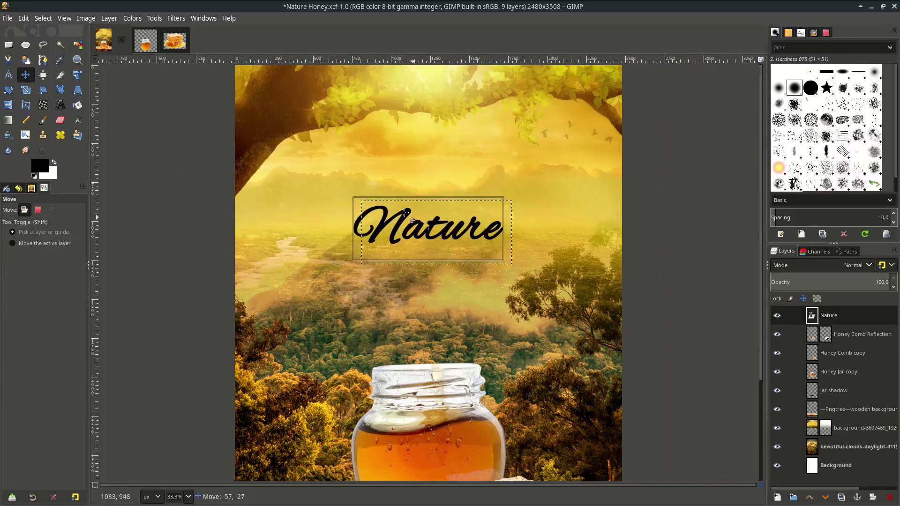
pyautogui.scroll(1, 432, 250)
pyautogui.scroll(-1, 464, 236)
pyautogui.scroll(1, 464, 238)
# Set the Nature text colour to white (ffffff)
pyautogui.click(437, 218)
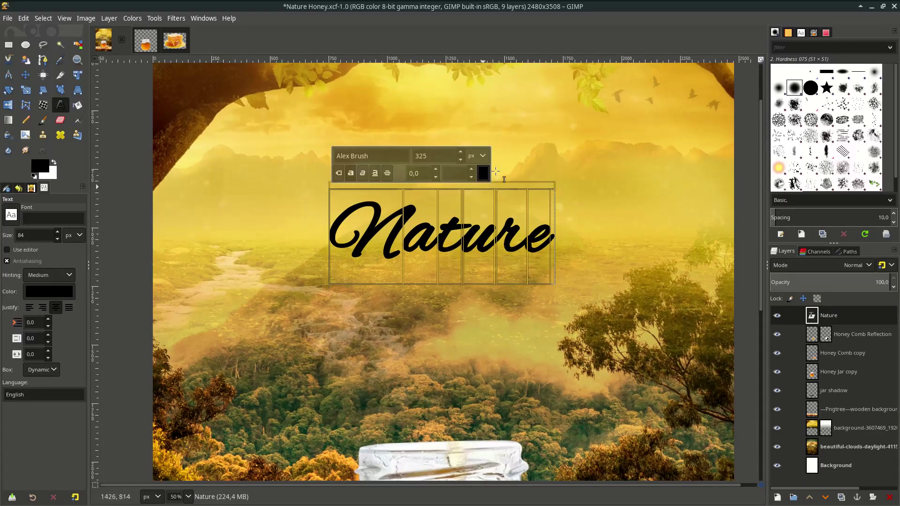
pyautogui.click(489, 174)
pyautogui.click(384, 118)
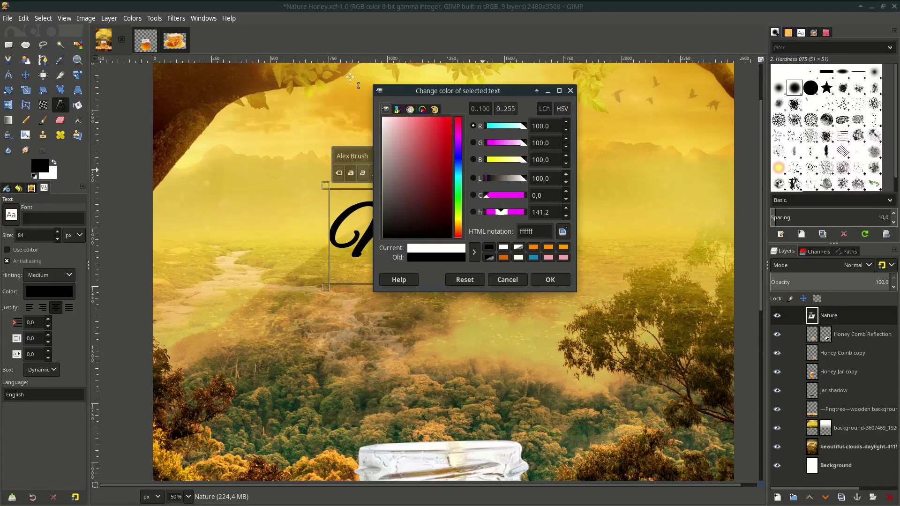
pyautogui.click(551, 279)
pyautogui.press('m')
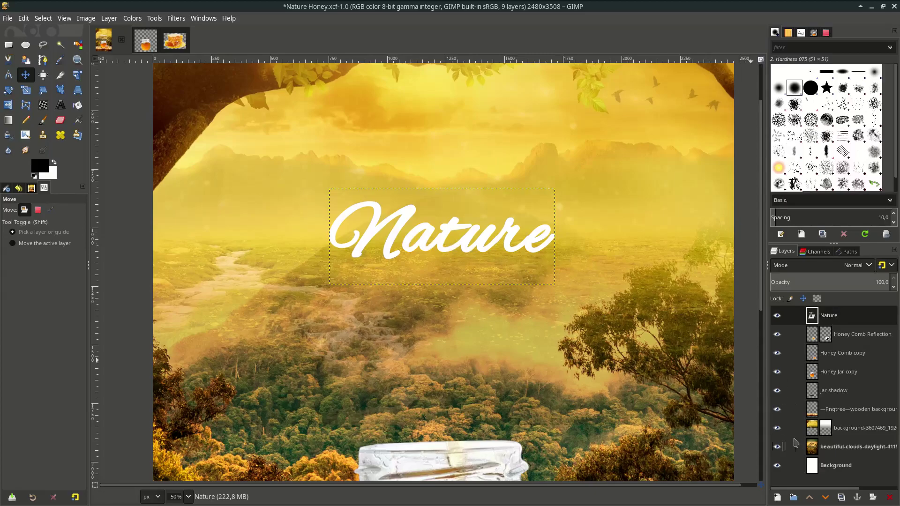
# Duplicate the Nature text layer and edit the copy to read 'Honey'
pyautogui.click(842, 498)
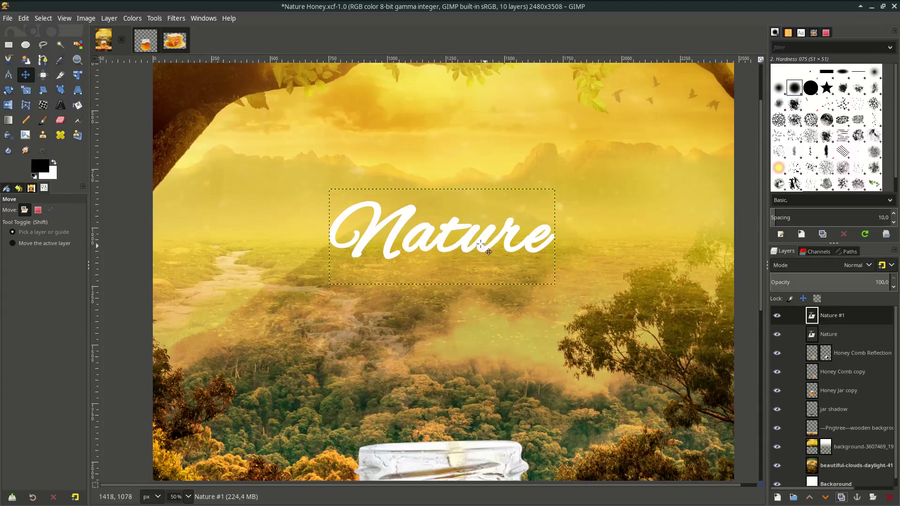
pyautogui.moveTo(445, 229)
pyautogui.mouseDown()
pyautogui.moveTo(446, 281)
pyautogui.moveTo(597, 291)
pyautogui.mouseUp()
pyautogui.press('t')
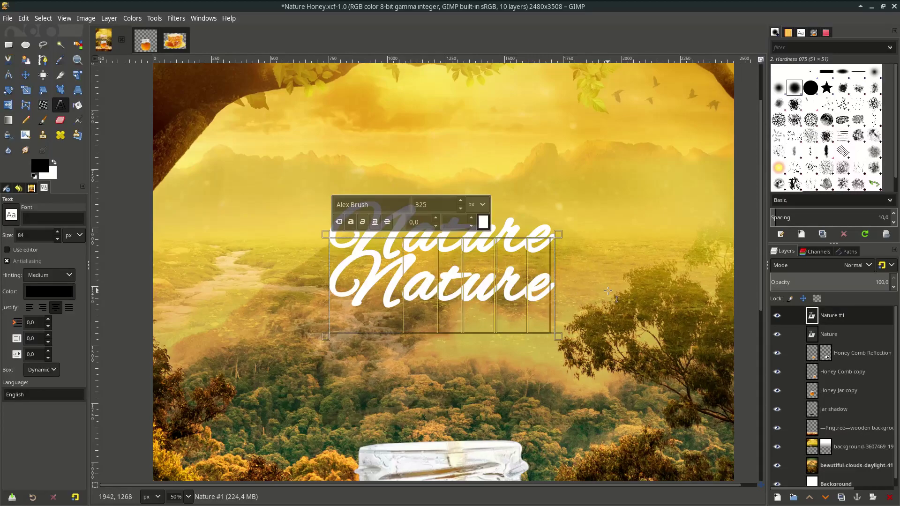
pyautogui.write('Honey')
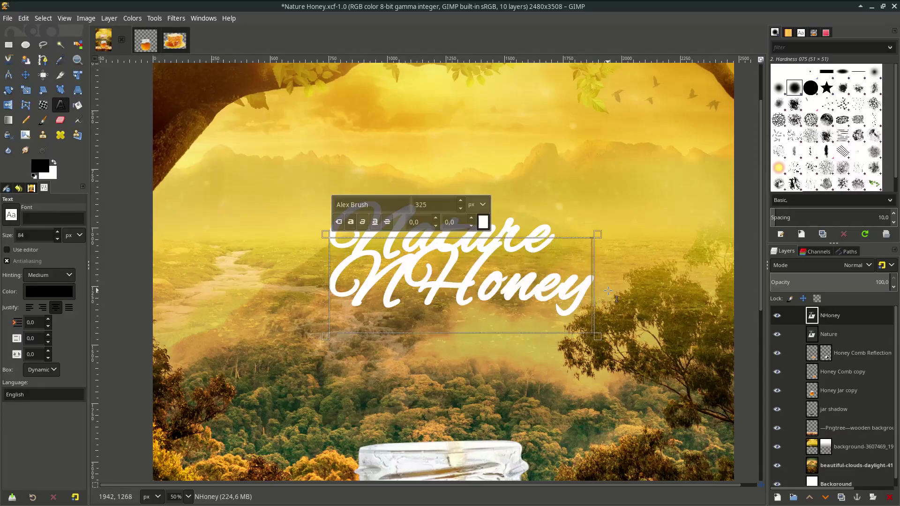
pyautogui.press('Left')
pyautogui.press('Left')
pyautogui.press('Left')
pyautogui.press('Left')
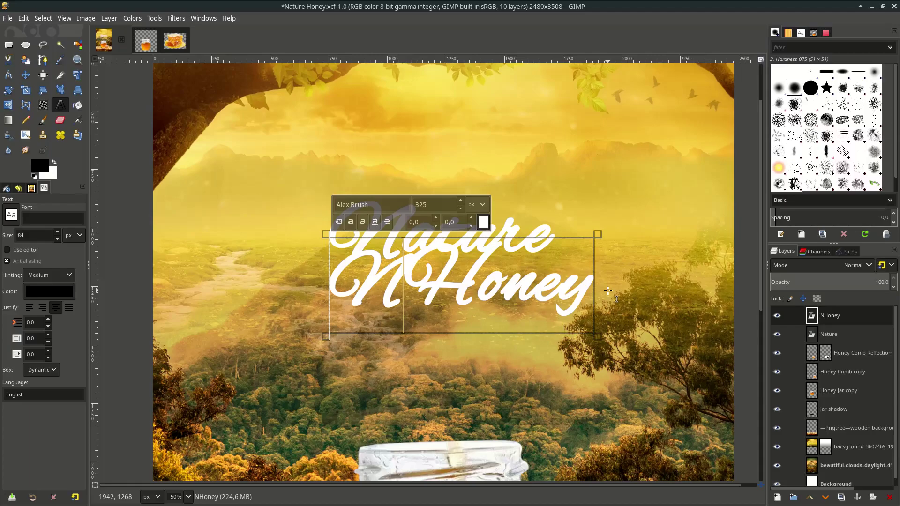
pyautogui.press('BackSpace')
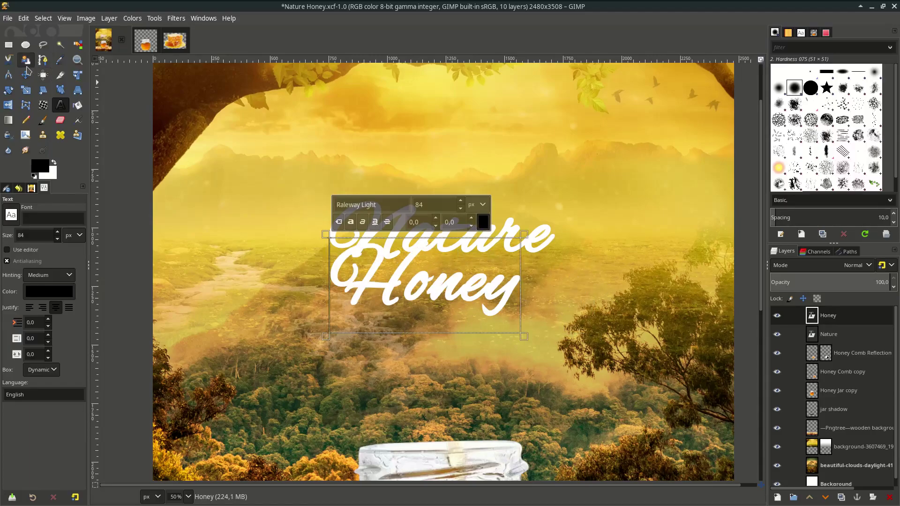
# Move the Honey line down beneath Nature to form the two-line title
pyautogui.click(26, 75)
pyautogui.moveTo(482, 228); pyautogui.dragTo(483, 254)
pyautogui.click(482, 244)
pyautogui.scroll(-1, 575, 211)
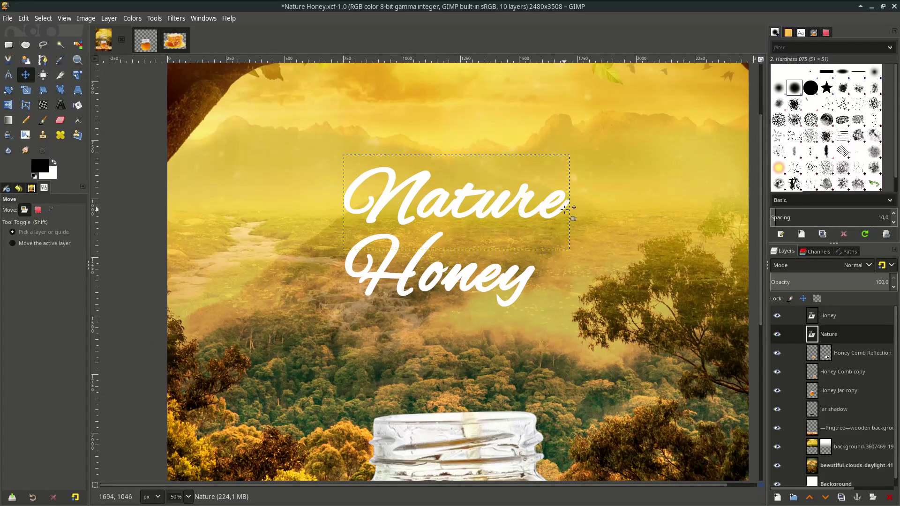
# Shear the Nature title word so its right side rises
pyautogui.click(43, 91)
pyautogui.click(458, 204)
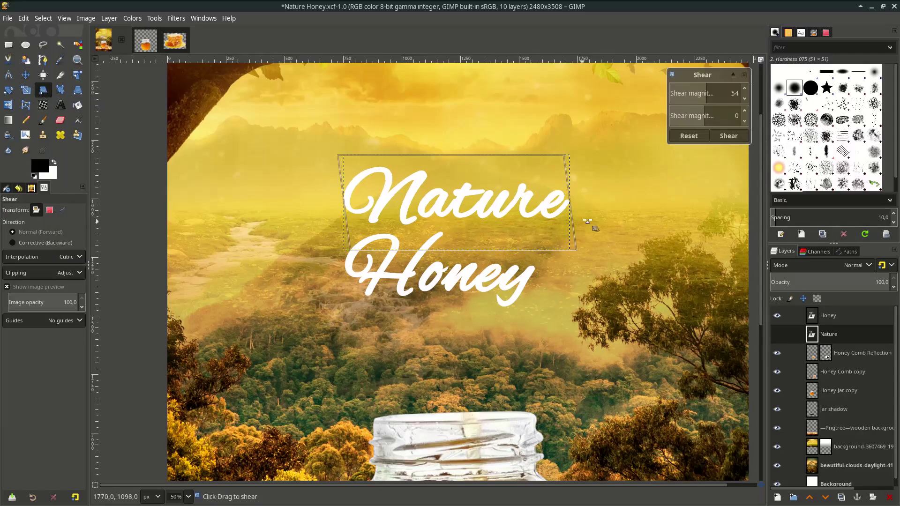
pyautogui.moveTo(575, 218); pyautogui.dragTo(577, 190)
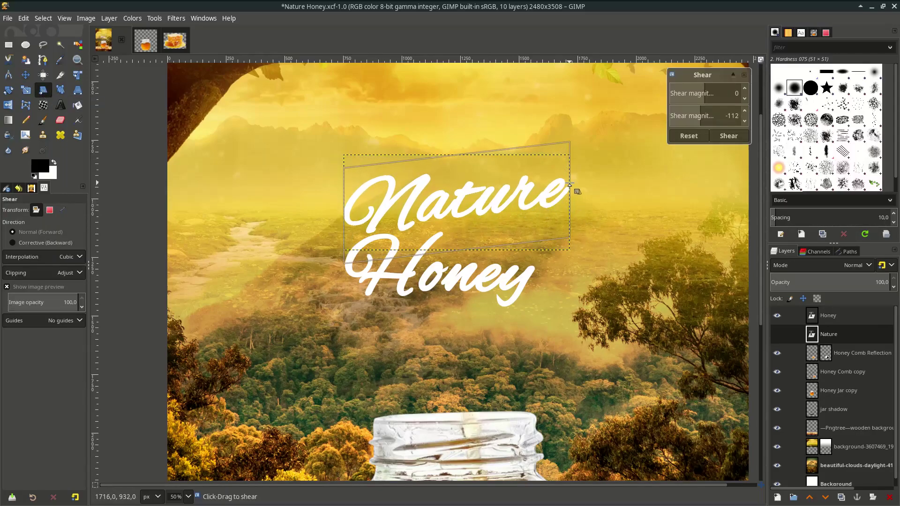
pyautogui.press('Return')
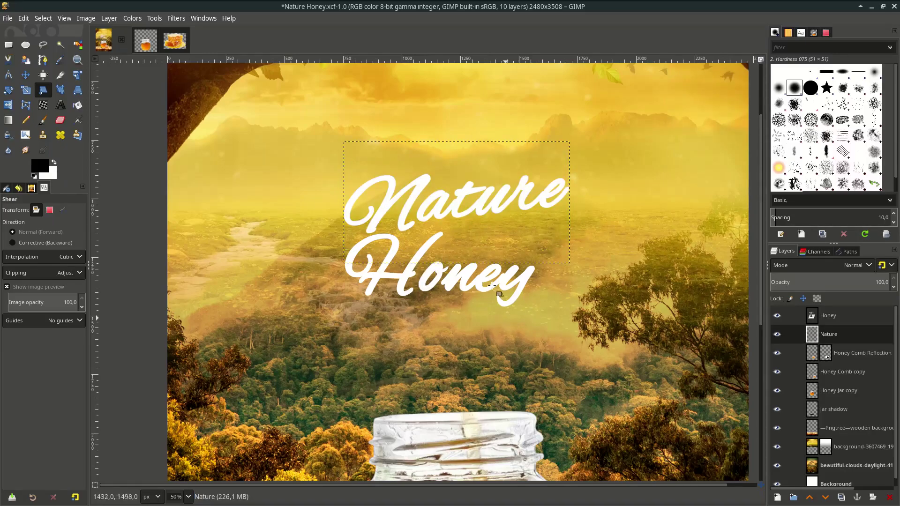
# Shear the Honey word the same way and reposition it under Nature
pyautogui.click(828, 315)
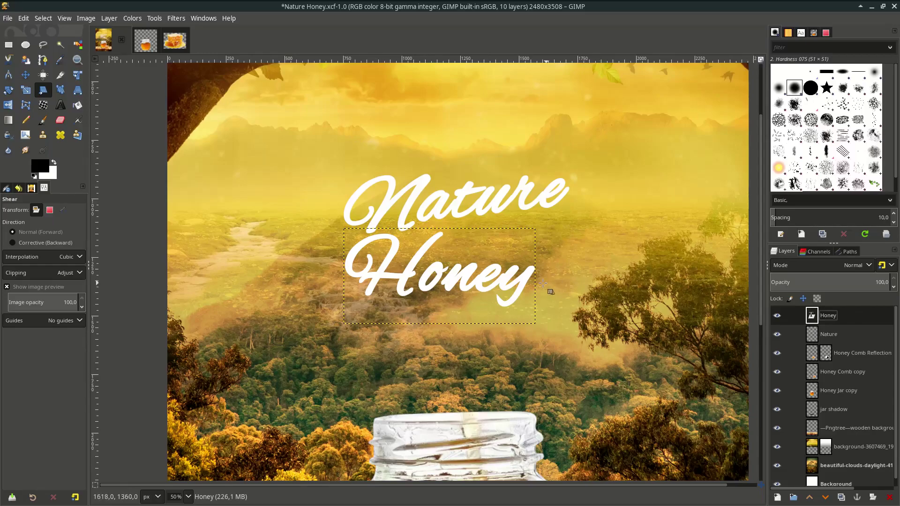
pyautogui.moveTo(543, 291); pyautogui.dragTo(547, 260)
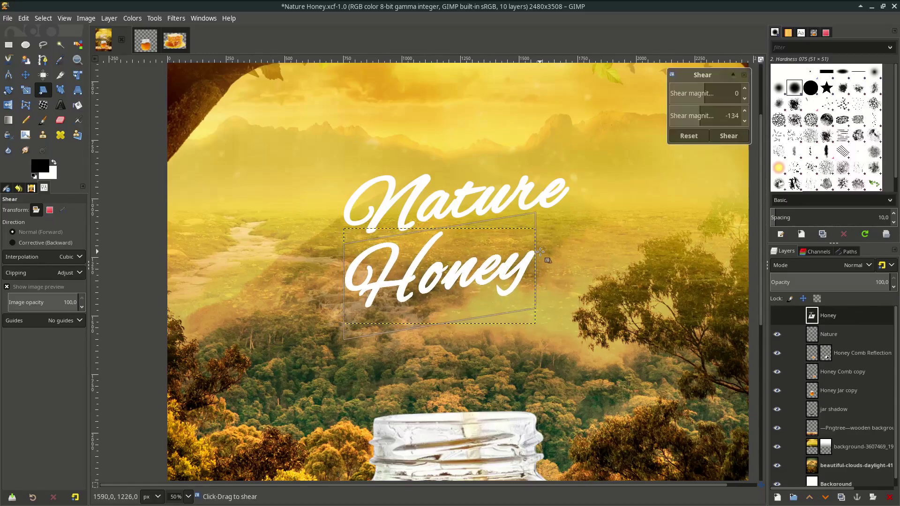
pyautogui.press('Return')
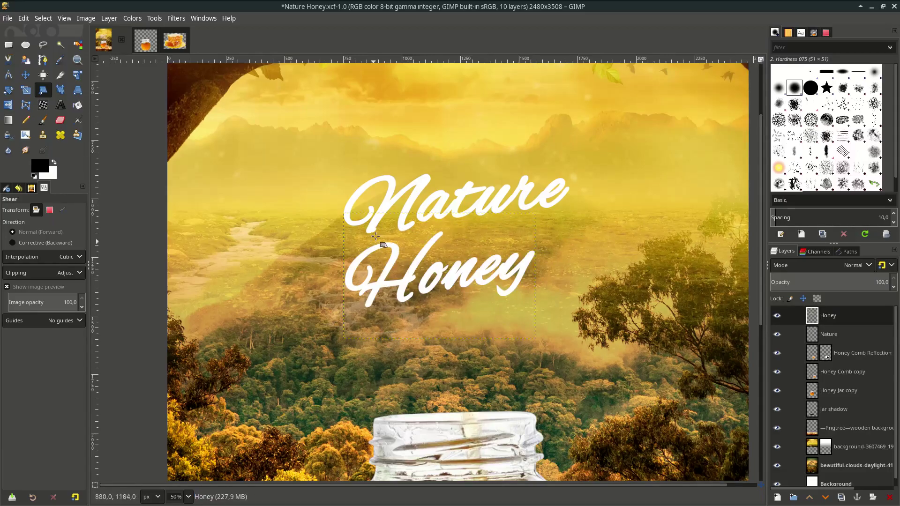
pyautogui.press('m')
pyautogui.moveTo(458, 262); pyautogui.dragTo(445, 252)
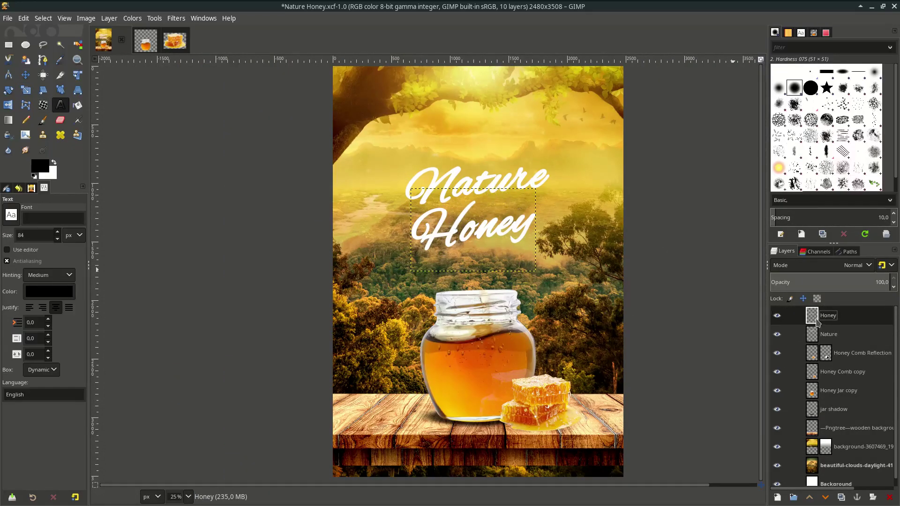
# Link the Honey and Nature text layers together in the Layers panel
pyautogui.click(830, 336)
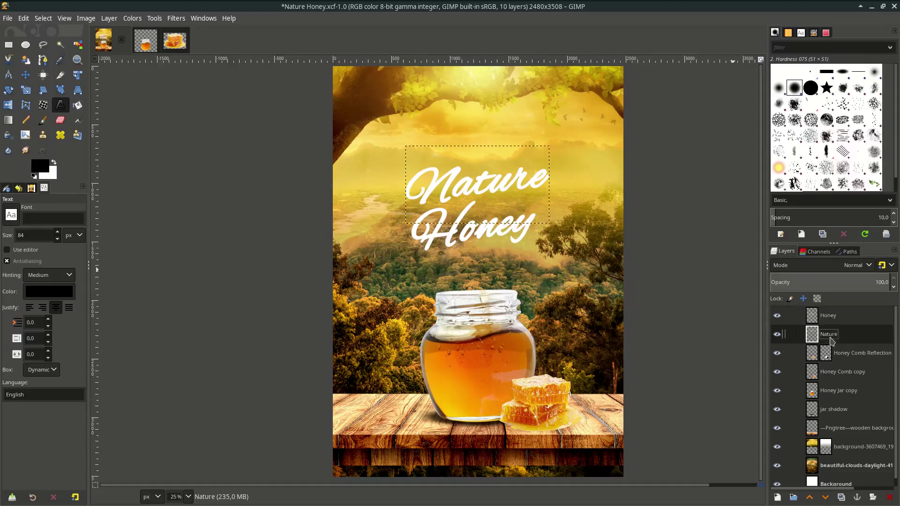
pyautogui.click(829, 317)
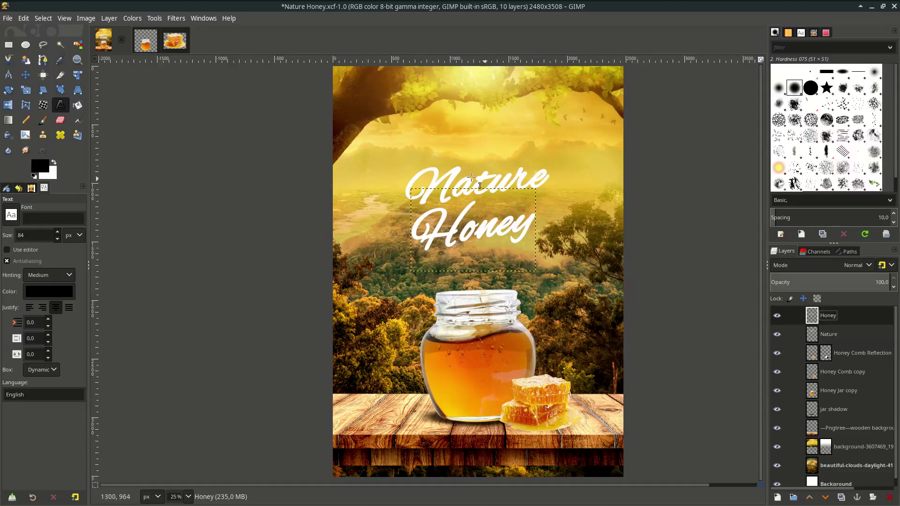
pyautogui.click(784, 316)
pyautogui.scroll(1, 424, 297)
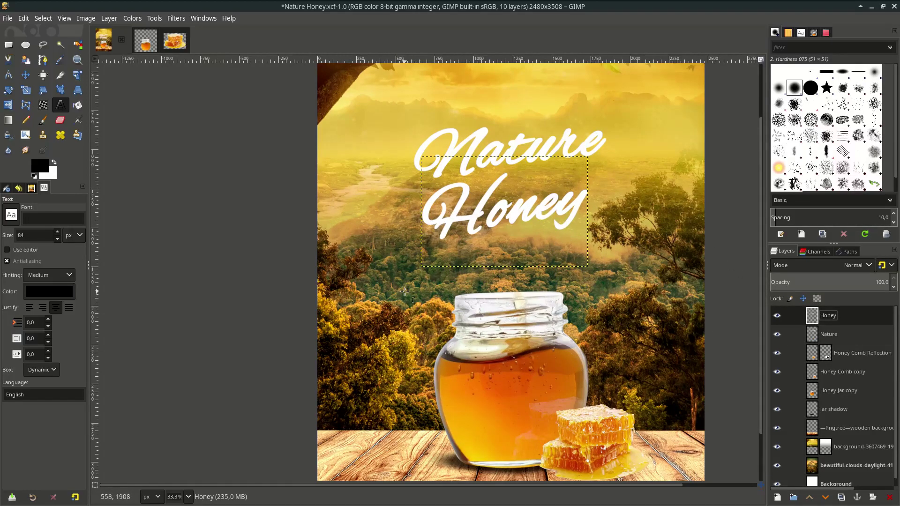
# Create the BEST GIFT FROM NATURE tagline text layer and colour it white
pyautogui.click(404, 292)
pyautogui.scroll(1, 405, 292)
pyautogui.write('BEST G')
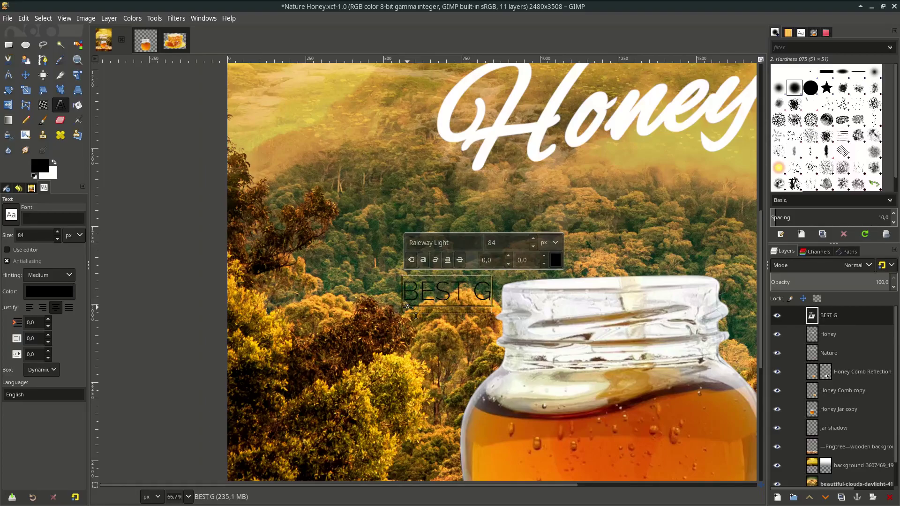
pyautogui.write('IFT FROM NATURE')
pyautogui.scroll(-1, 408, 308)
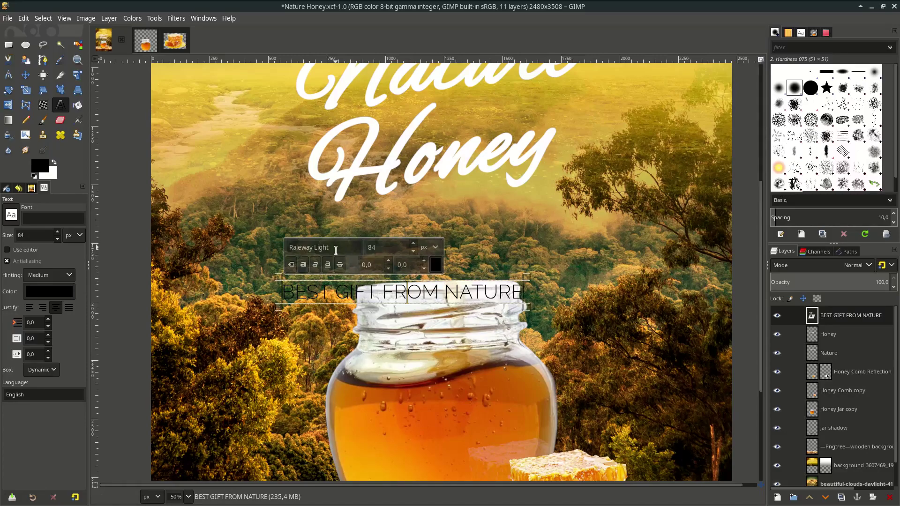
pyautogui.moveTo(337, 247); pyautogui.dragTo(278, 244)
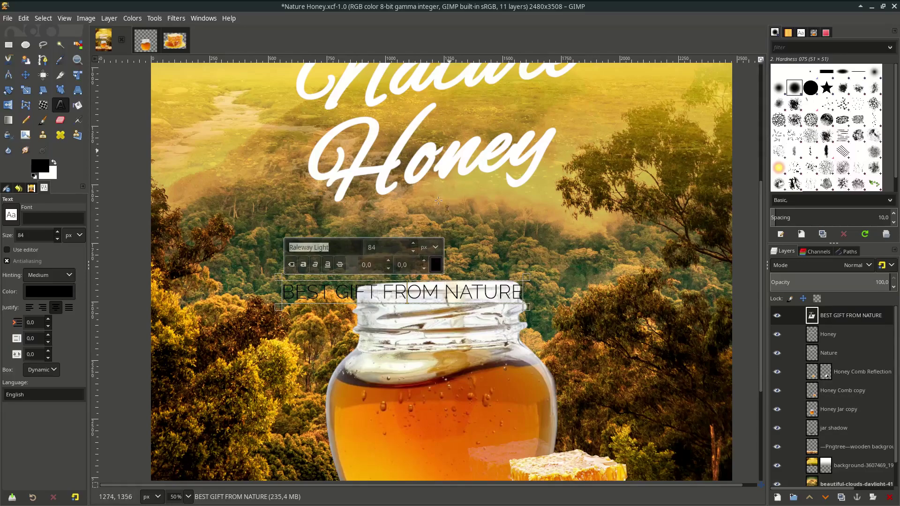
pyautogui.scroll(-2, 435, 213)
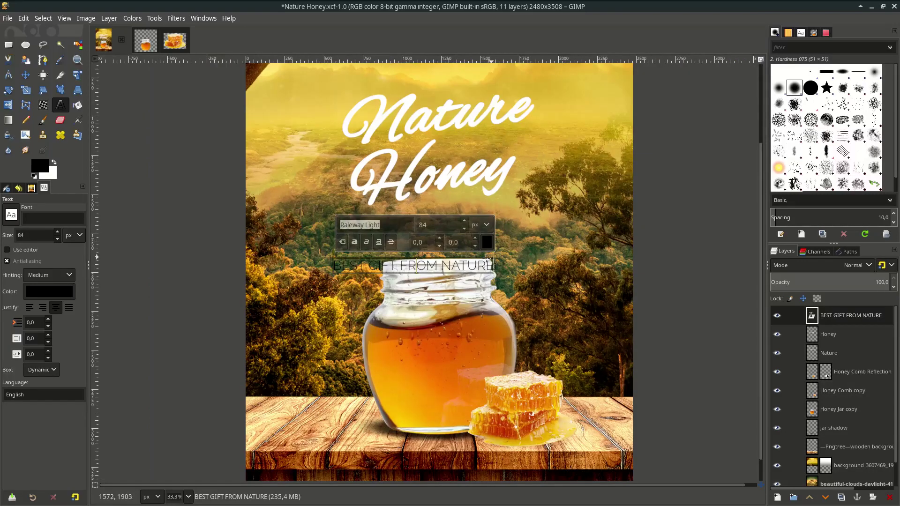
pyautogui.scroll(1, 422, 239)
pyautogui.scroll(1, 408, 247)
pyautogui.scroll(-2, 399, 255)
pyautogui.scroll(-1, 398, 255)
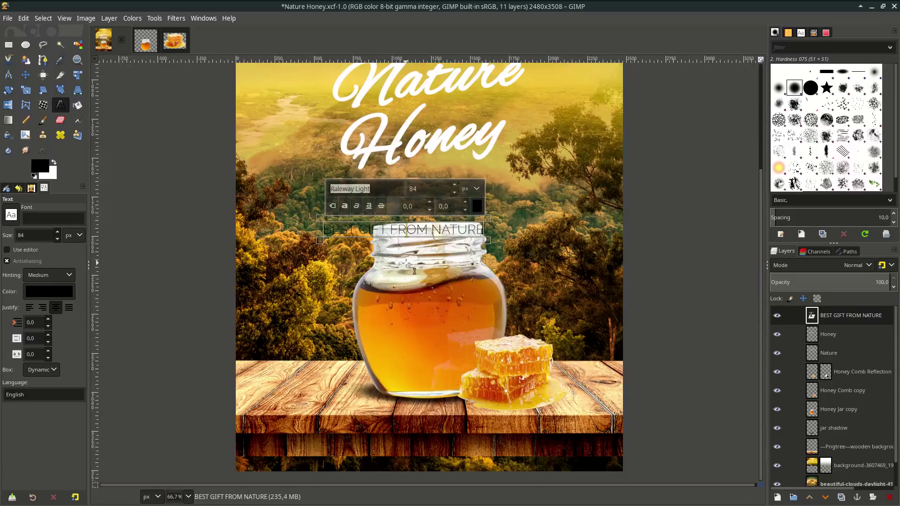
pyautogui.scroll(1, 449, 249)
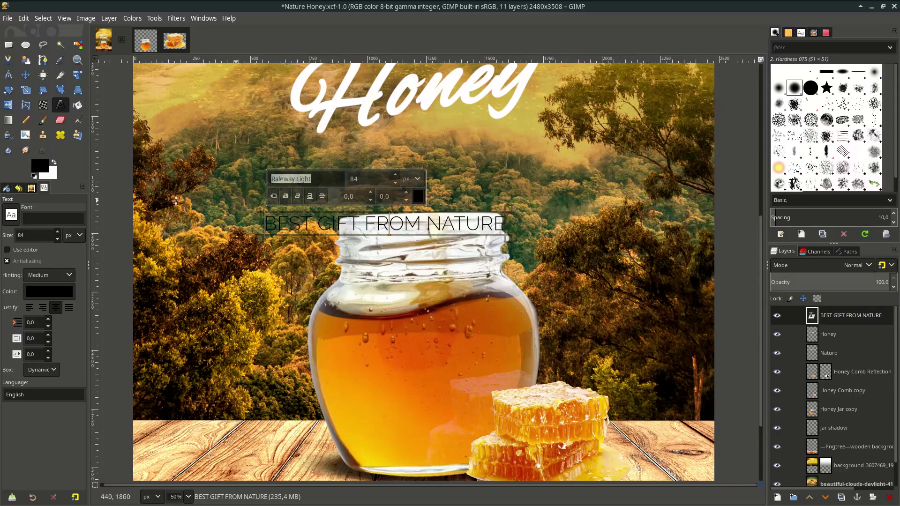
pyautogui.tripleClick(389, 224)
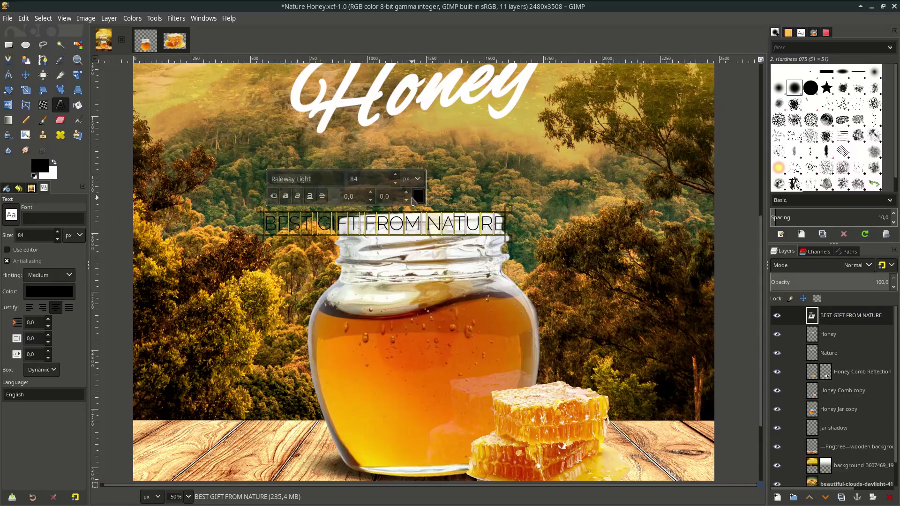
pyautogui.click(414, 197)
pyautogui.click(375, 213)
pyautogui.click(458, 290)
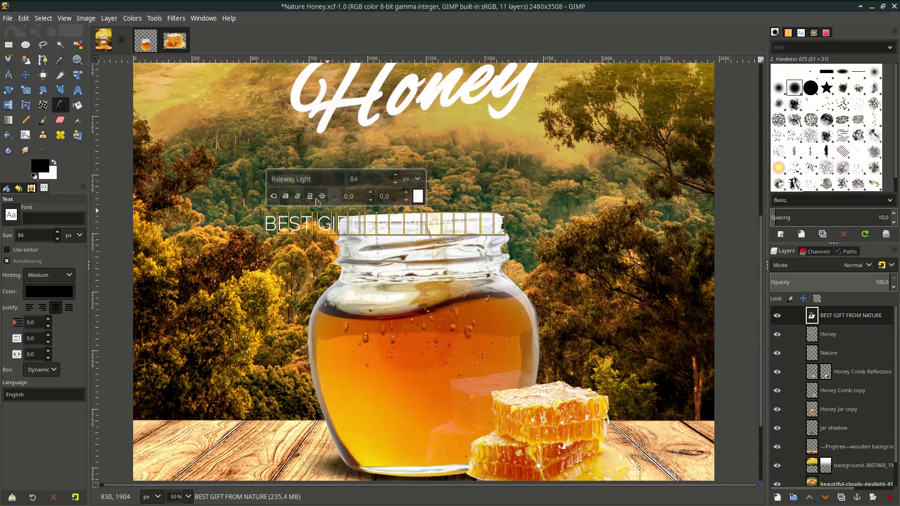
# Set the tagline font to Raleway Ultra-Bold Italic
pyautogui.click(316, 180)
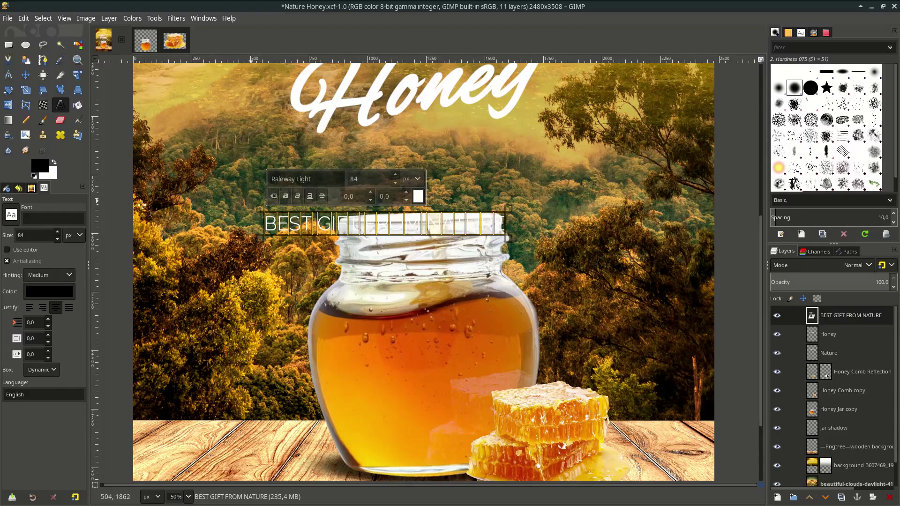
pyautogui.click(12, 216)
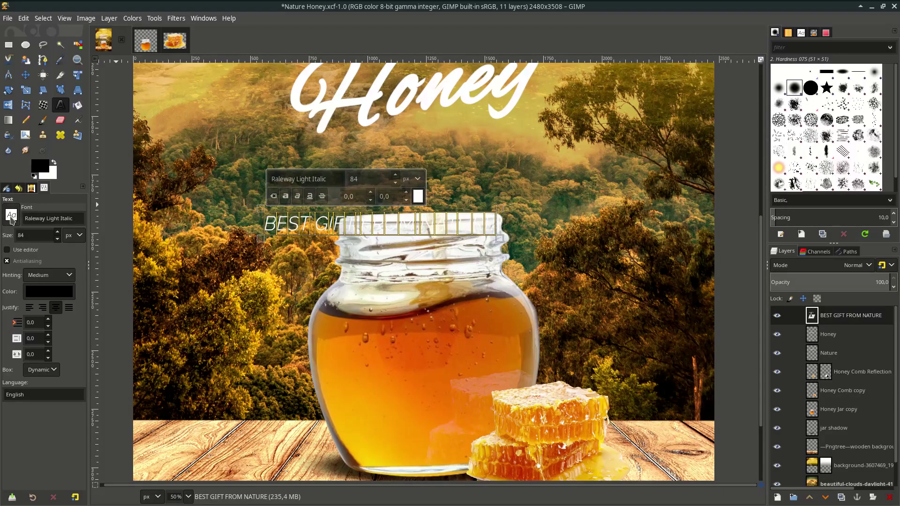
# Move the tagline up under the Honey title and scale it down slightly
pyautogui.click(26, 76)
pyautogui.moveTo(304, 233); pyautogui.dragTo(337, 160)
pyautogui.scroll(-2, 338, 159)
pyautogui.scroll(3, 281, 140)
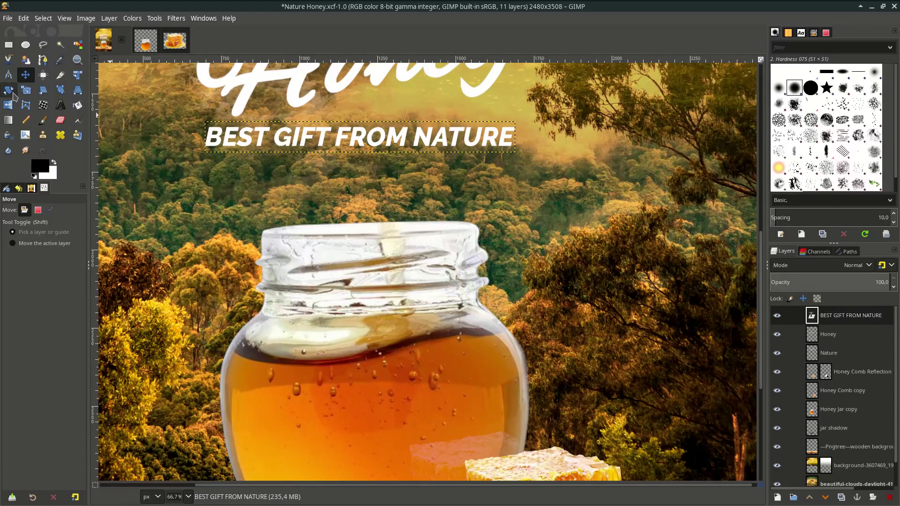
pyautogui.click(26, 90)
pyautogui.click(500, 152)
pyautogui.moveTo(500, 151); pyautogui.dragTo(496, 151)
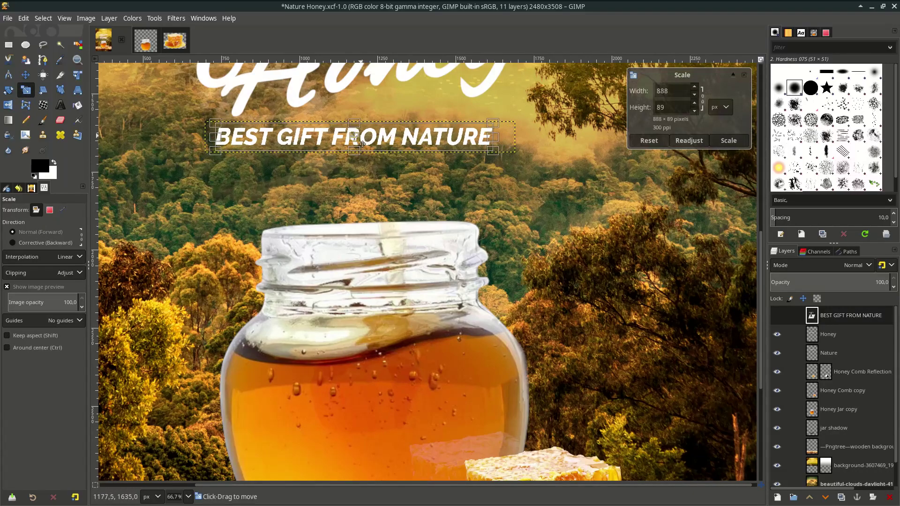
pyautogui.moveTo(372, 141); pyautogui.dragTo(368, 142)
pyautogui.press('Return')
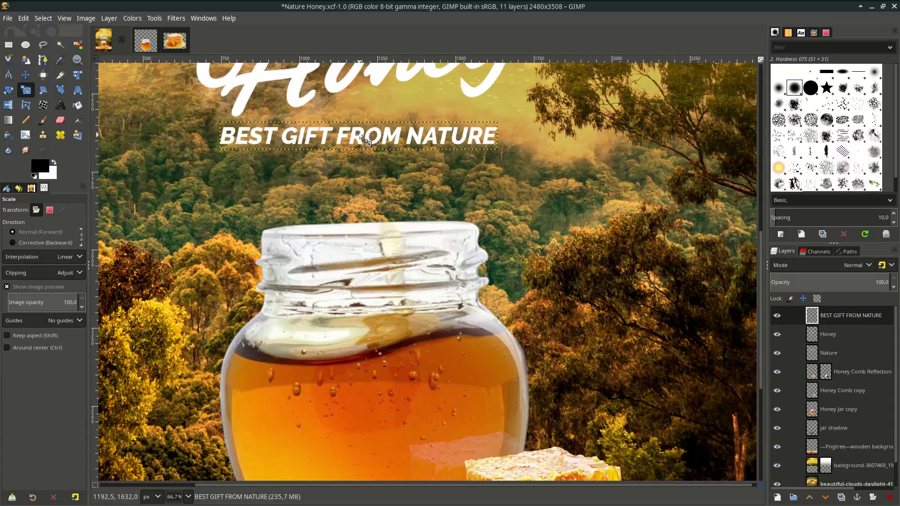
# Shear the tagline so it slants upward and nudge it into place
pyautogui.click(43, 89)
pyautogui.moveTo(503, 140)
pyautogui.mouseDown()
pyautogui.moveTo(501, 118)
pyautogui.moveTo(505, 134)
pyautogui.mouseUp()
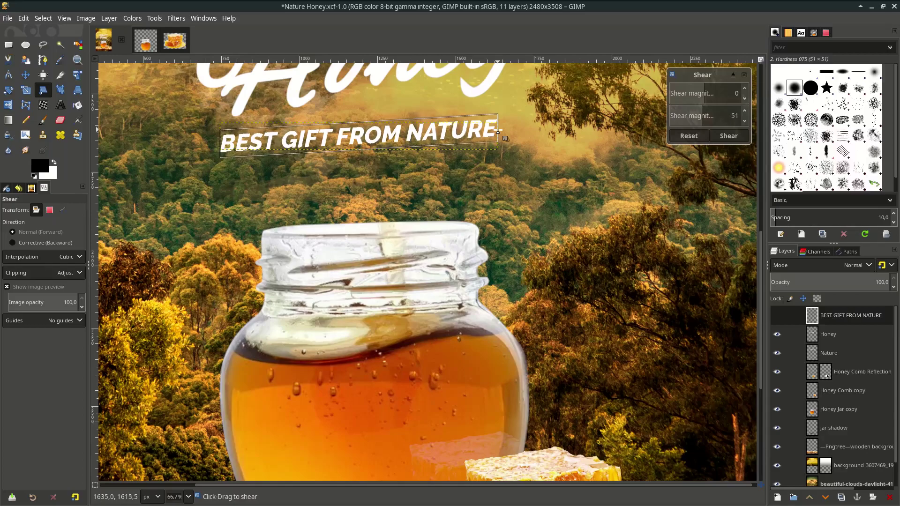
pyautogui.press('Return')
pyautogui.click(26, 75)
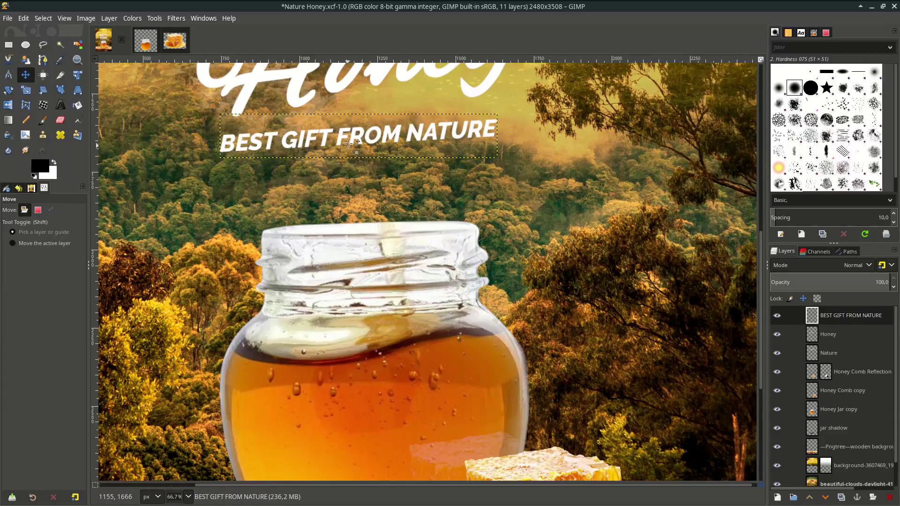
pyautogui.moveTo(360, 150); pyautogui.dragTo(355, 136)
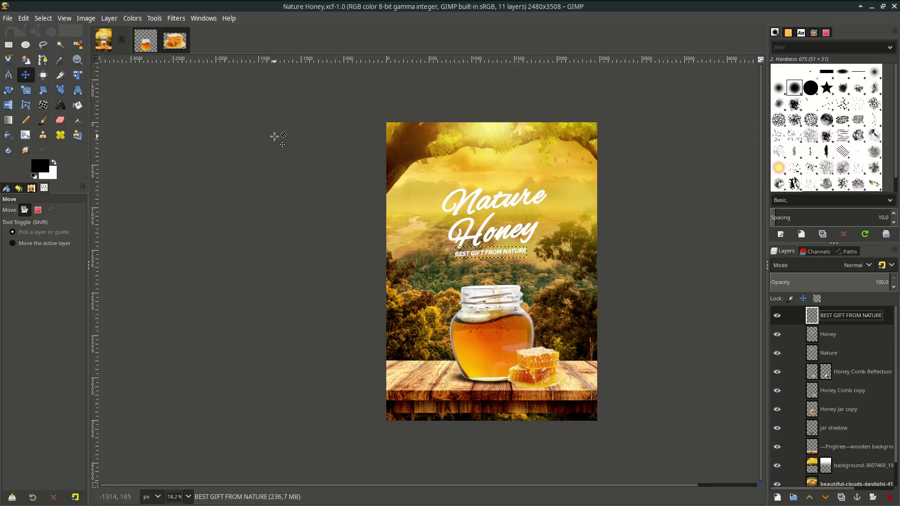
# Open the kisspng flying green leaves PNG from the source nature honey folder
pyautogui.click(8, 18)
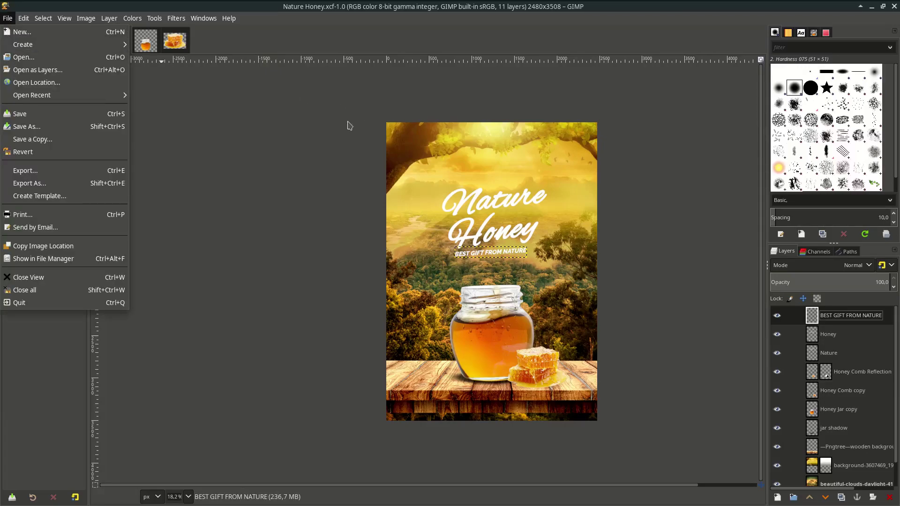
pyautogui.click(84, 56)
pyautogui.doubleClick(389, 126)
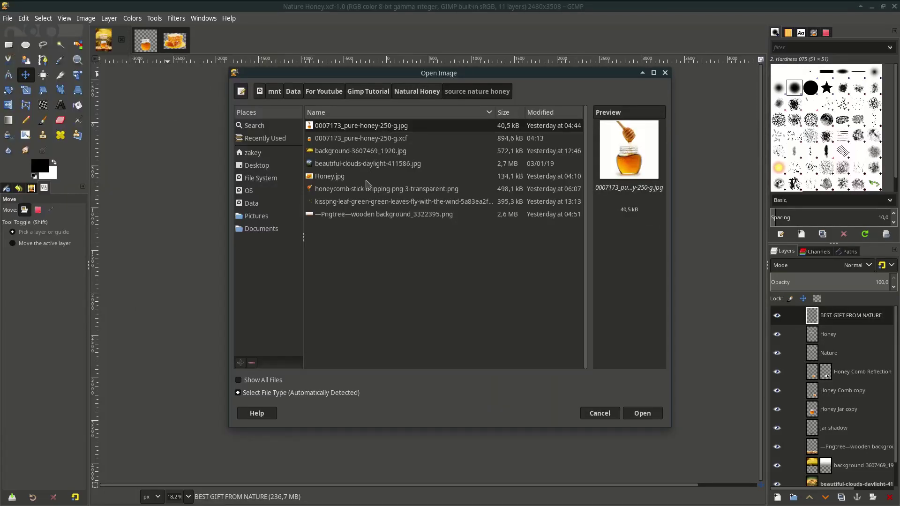
pyautogui.click(362, 203)
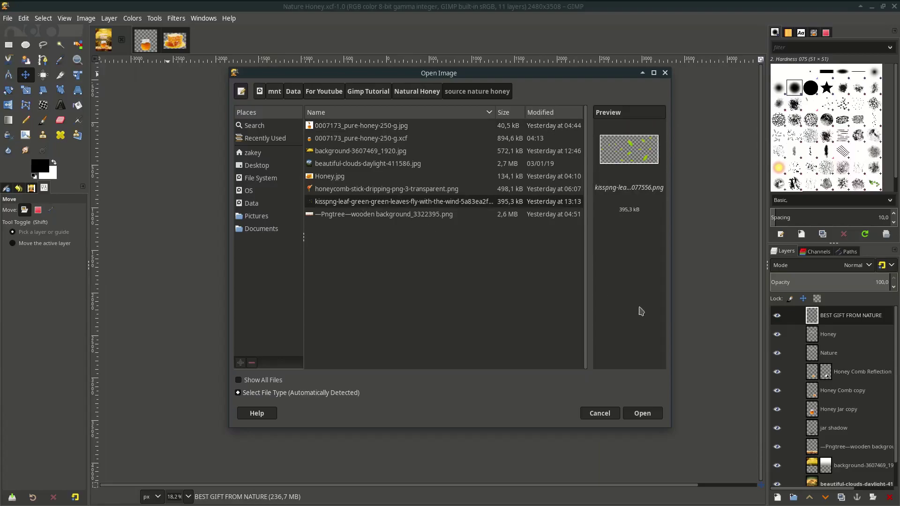
pyautogui.click(642, 414)
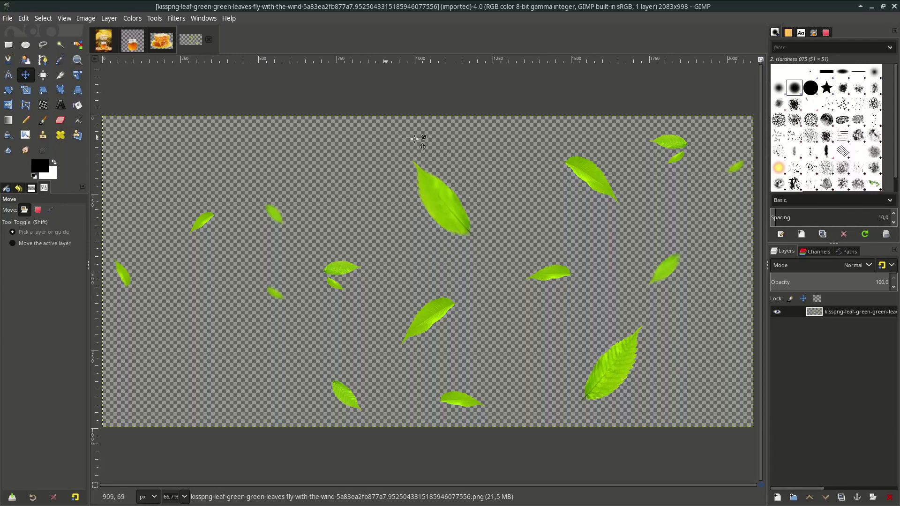
# Trace a closed path around the large green leaf with the Paths tool
pyautogui.click(43, 60)
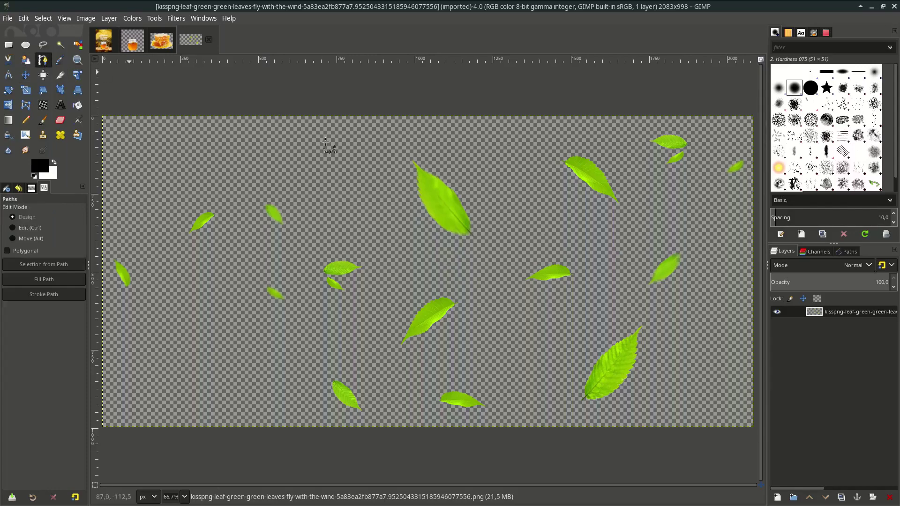
pyautogui.click(450, 168)
pyautogui.click(401, 153)
pyautogui.click(403, 196)
pyautogui.click(420, 235)
pyautogui.click(460, 243)
pyautogui.scroll(1, 496, 232)
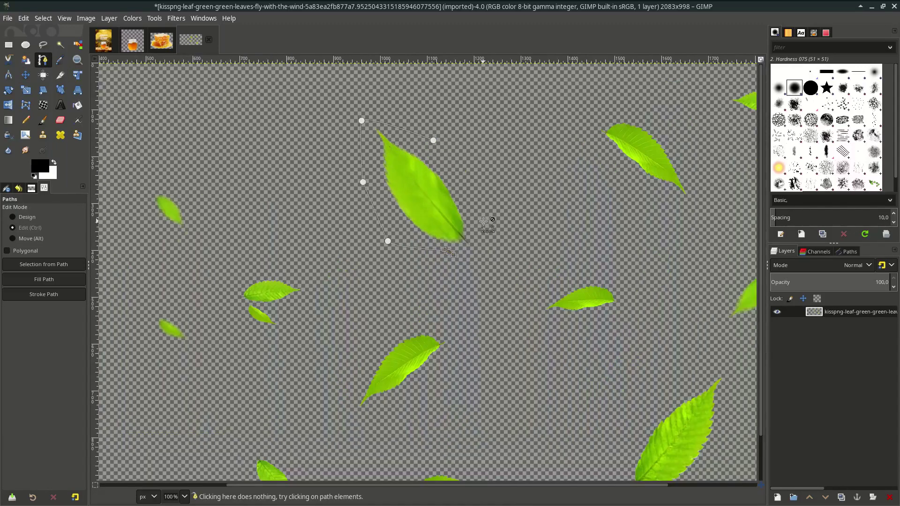
pyautogui.click(473, 263)
pyautogui.click(510, 225)
pyautogui.click(495, 205)
pyautogui.click(449, 155)
pyautogui.click(435, 141)
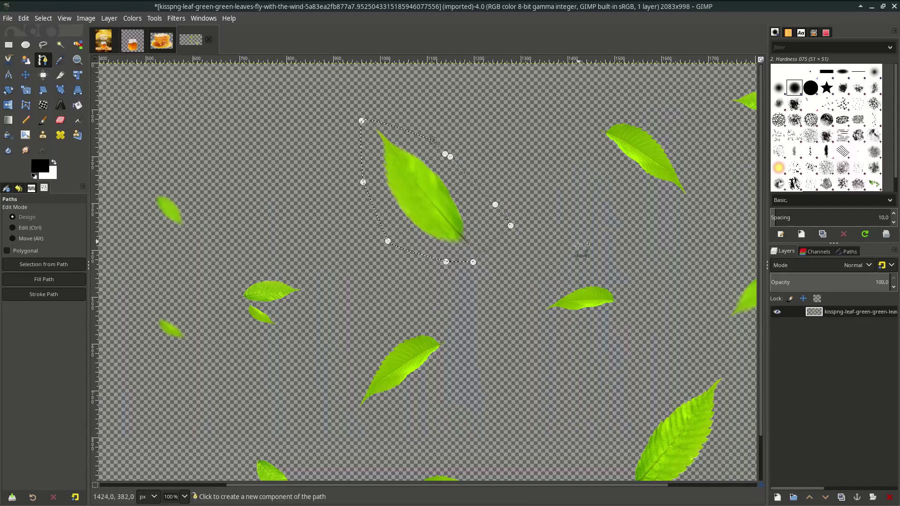
# Copy the leaf into a new layer named Leaf 1 and drag it into the honey poster
pyautogui.hotkey('ctrl', 'c')
pyautogui.hotkey('ctrl', 'v')
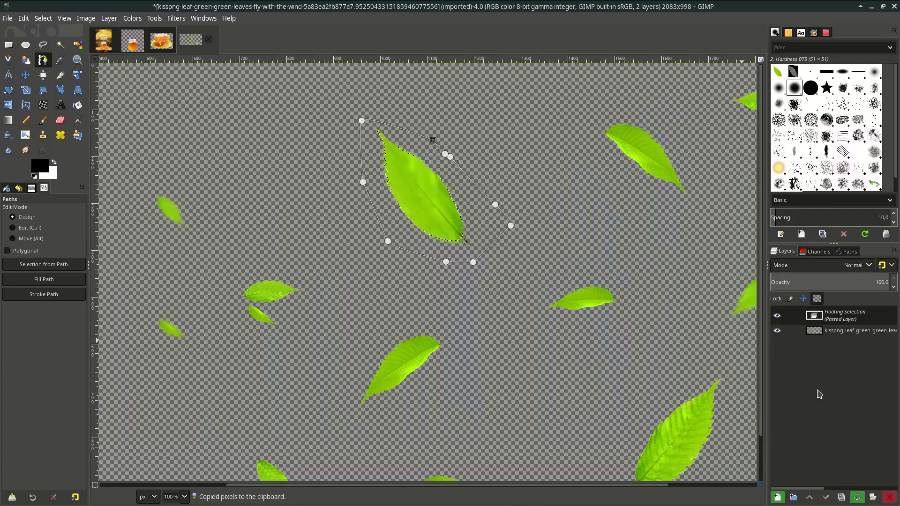
pyautogui.click(778, 496)
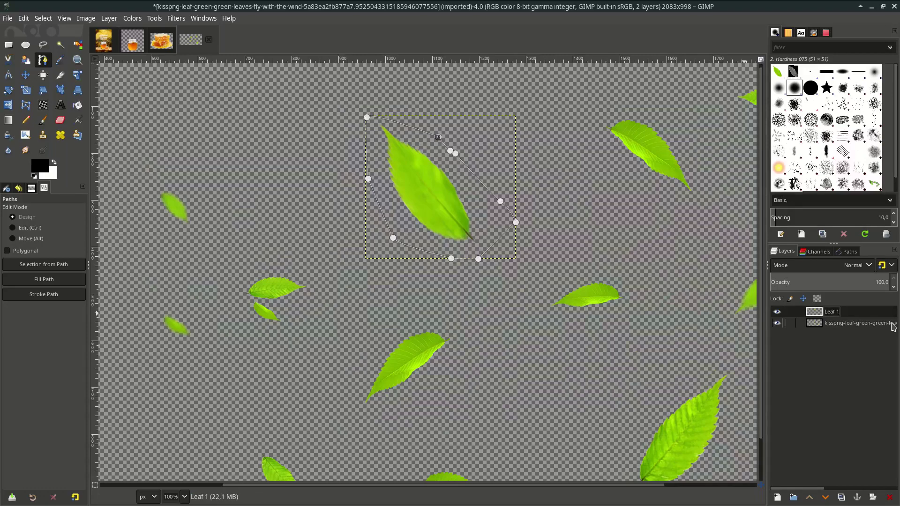
pyautogui.write('af 1')
pyautogui.press('Return')
pyautogui.moveTo(818, 317)
pyautogui.mouseDown()
pyautogui.moveTo(105, 44)
pyautogui.moveTo(388, 218)
pyautogui.mouseUp()
pyautogui.scroll(1, 389, 218)
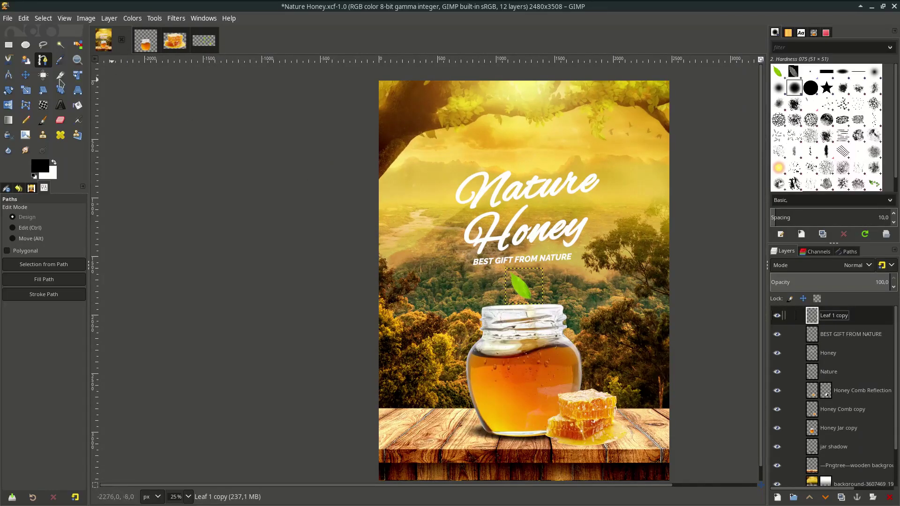
# Move the Leaf 1 copy to the left edge beside the title and enlarge it
pyautogui.press('m')
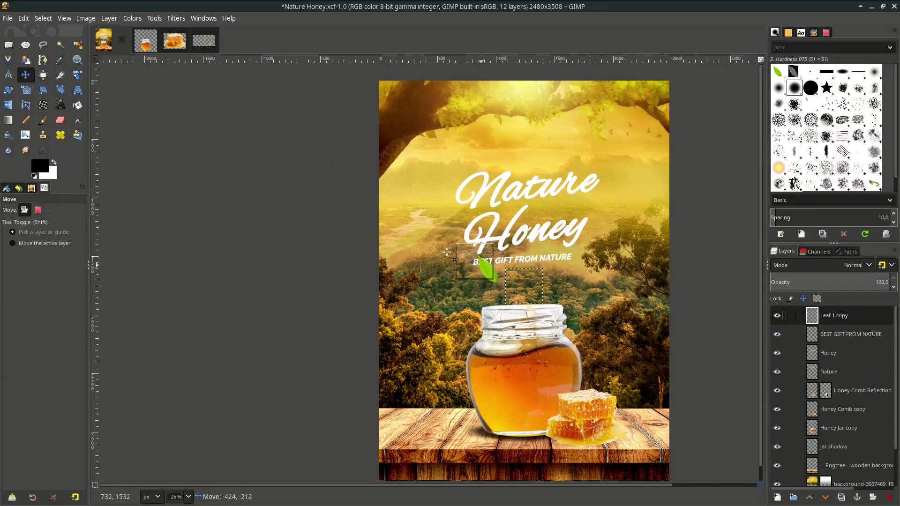
pyautogui.moveTo(520, 288)
pyautogui.mouseDown()
pyautogui.moveTo(410, 229)
pyautogui.moveTo(463, 278)
pyautogui.mouseUp()
pyautogui.hotkey('shift', 's')
pyautogui.click(416, 239)
pyautogui.moveTo(423, 242); pyautogui.dragTo(406, 225)
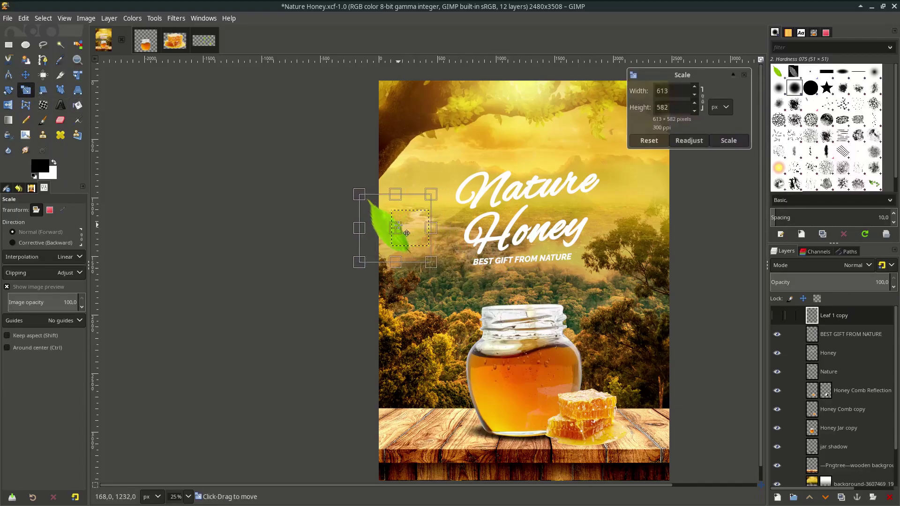
pyautogui.press('Return')
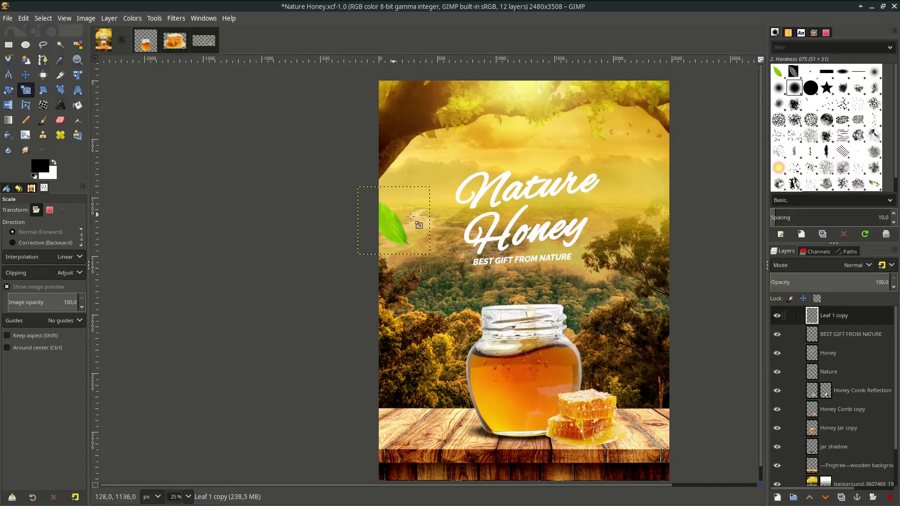
pyautogui.hscroll(3, 451, 247)
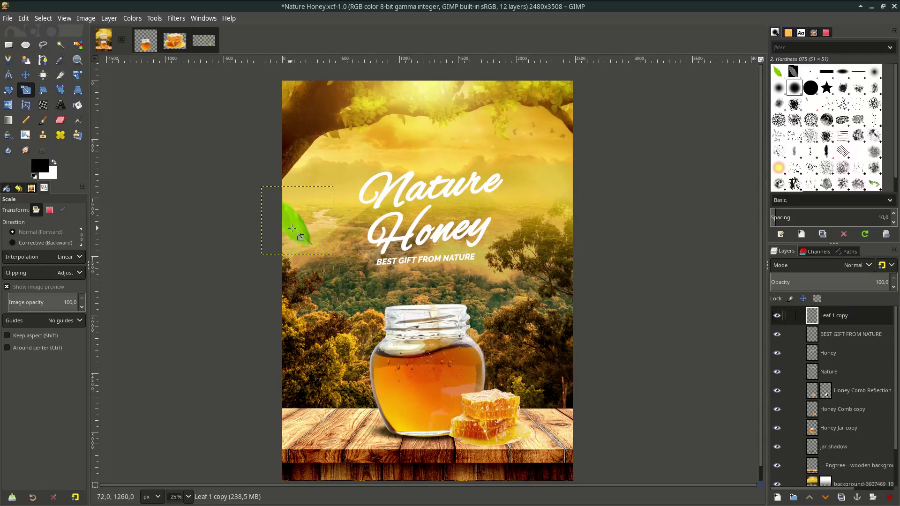
pyautogui.click(855, 318)
# Lower the Leaf 1 copy's original colour temperature via Colors > Color Temperature
pyautogui.press('o')
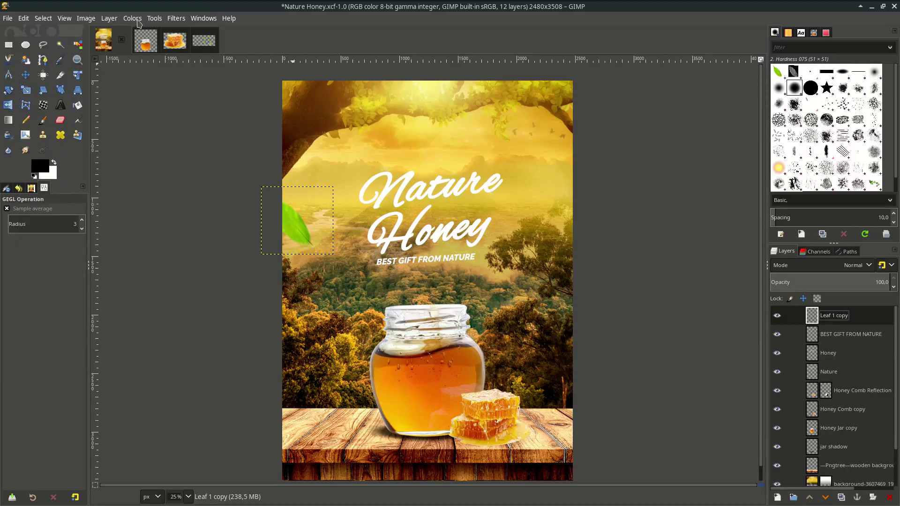
pyautogui.click(133, 19)
pyautogui.click(148, 36)
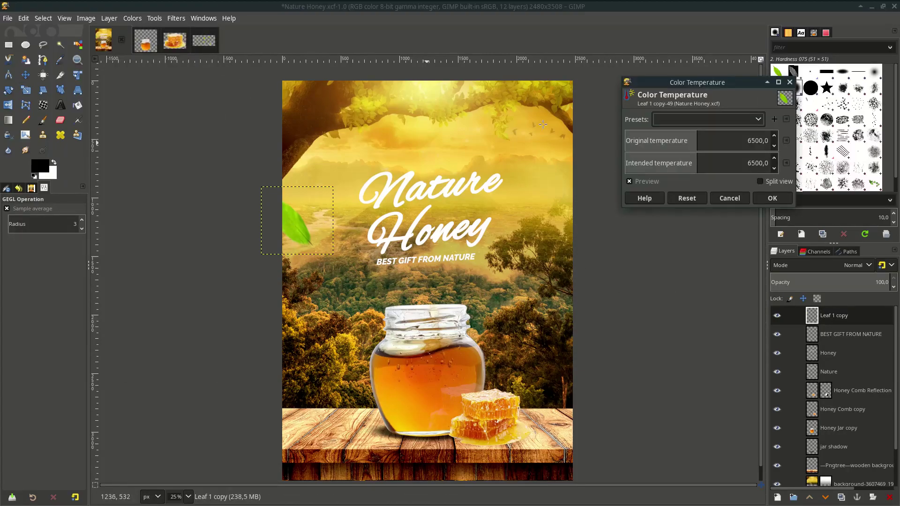
pyautogui.moveTo(693, 142); pyautogui.dragTo(685, 141)
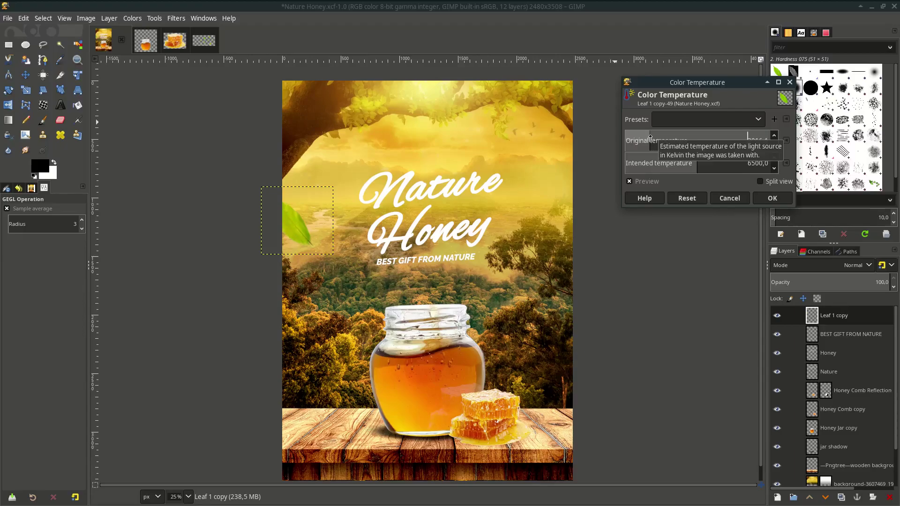
pyautogui.click(773, 198)
pyautogui.scroll(-1, 824, 359)
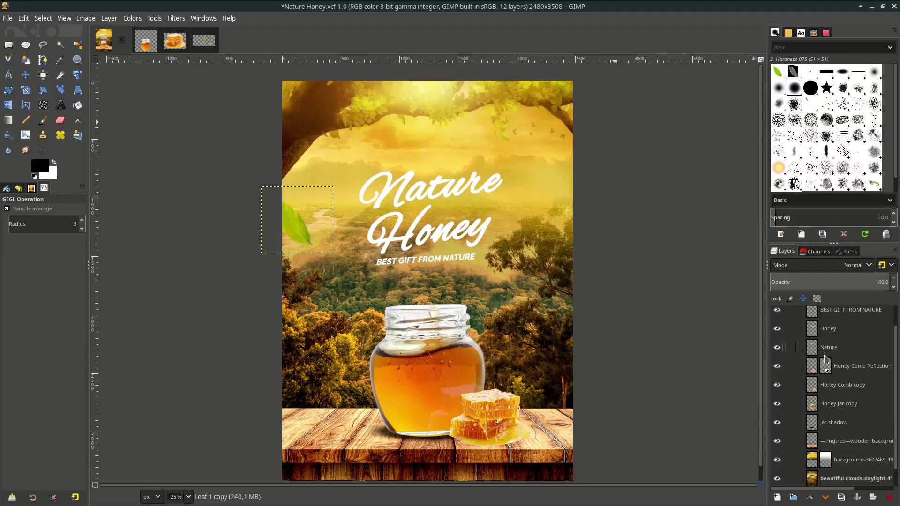
pyautogui.scroll(2, 825, 358)
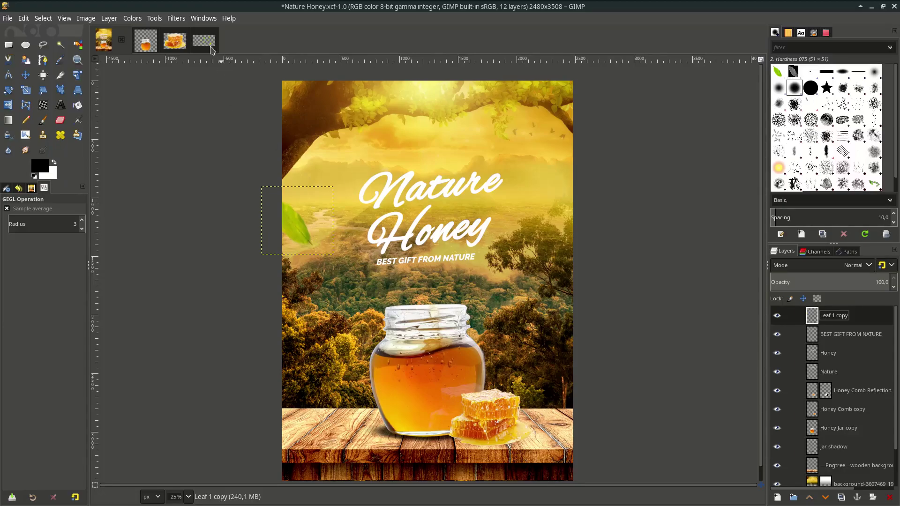
# Bring further leaves from the leaves image into the poster, shrink and place them near the corners
pyautogui.click(205, 42)
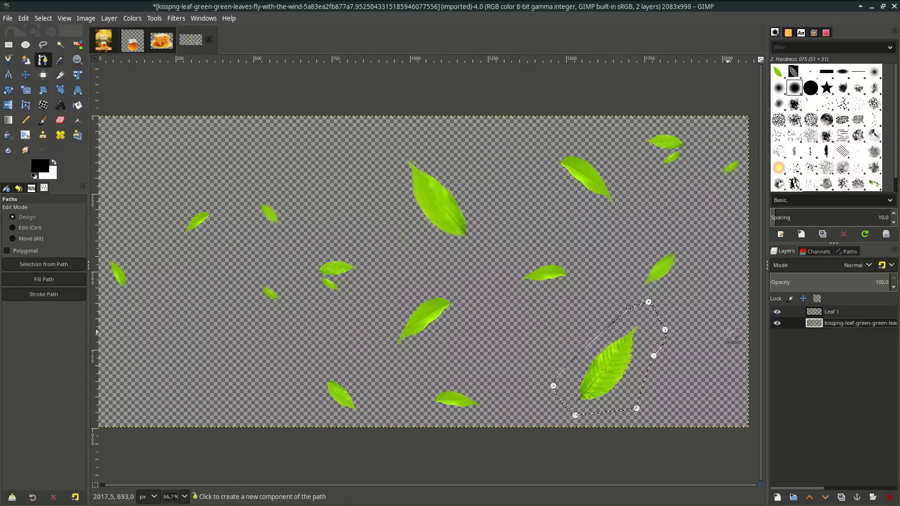
pyautogui.moveTo(814, 322); pyautogui.dragTo(104, 43)
pyautogui.hotkey('shift', 's')
pyautogui.moveTo(324, 422); pyautogui.dragTo(345, 449)
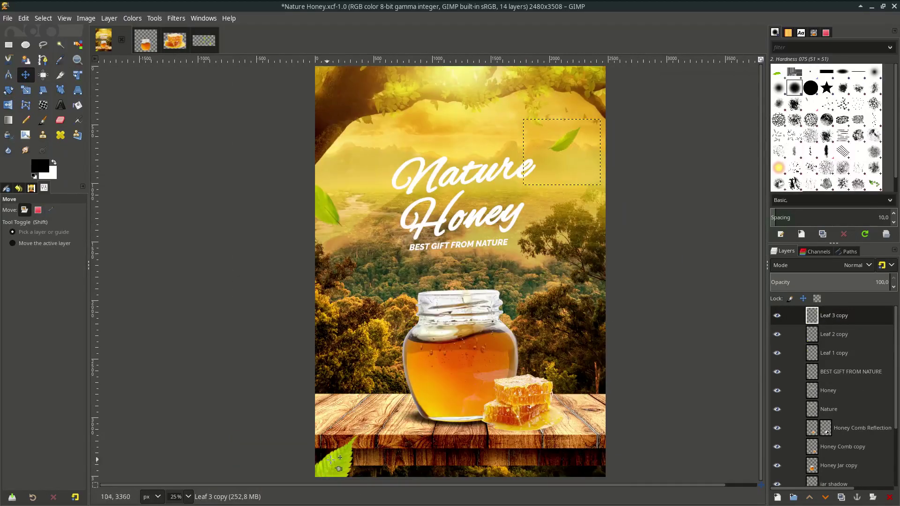
pyautogui.moveTo(324, 211); pyautogui.dragTo(329, 205)
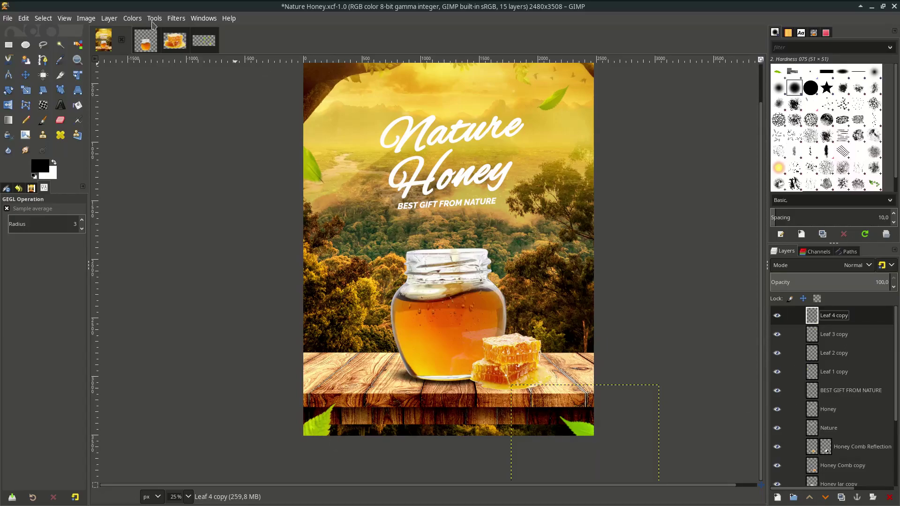
# Apply a Gaussian blur to the bottom-right Leaf 4 copy
pyautogui.click(176, 18)
pyautogui.moveTo(184, 90)
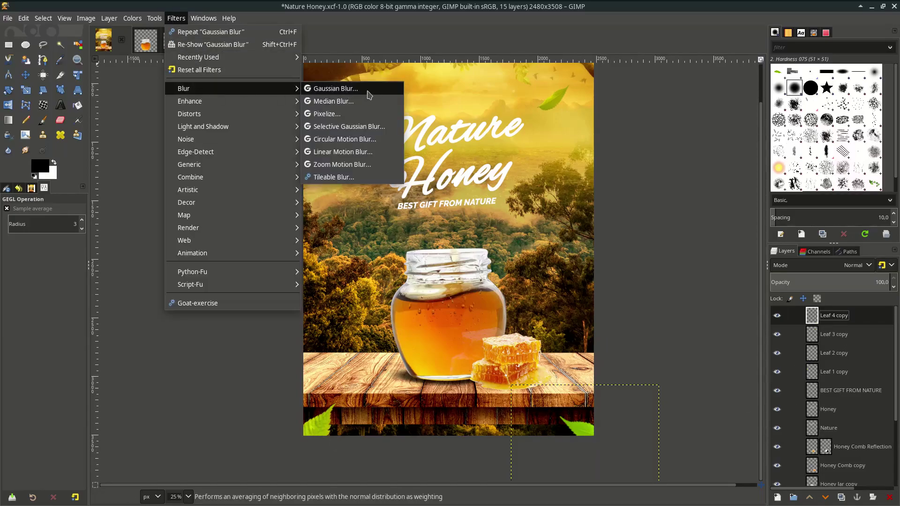
pyautogui.click(335, 89)
pyautogui.click(651, 140)
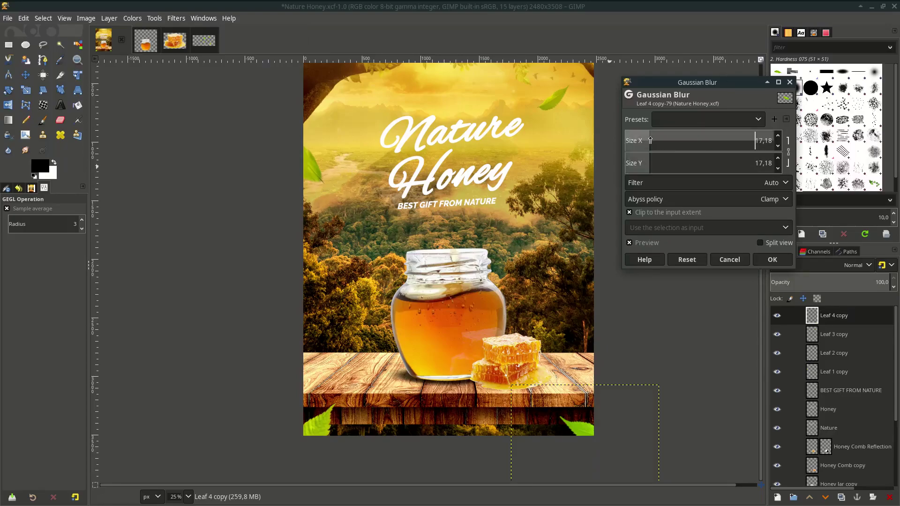
pyautogui.moveTo(650, 140); pyautogui.dragTo(639, 139)
pyautogui.click(772, 259)
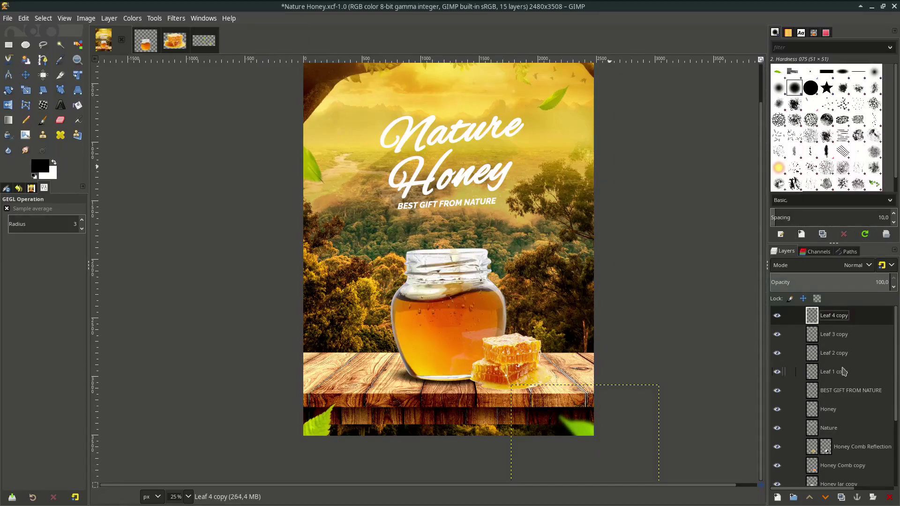
# Apply a stronger Gaussian blur to the Leaf 2 copy layer
pyautogui.click(840, 353)
pyautogui.click(176, 18)
pyautogui.moveTo(183, 89)
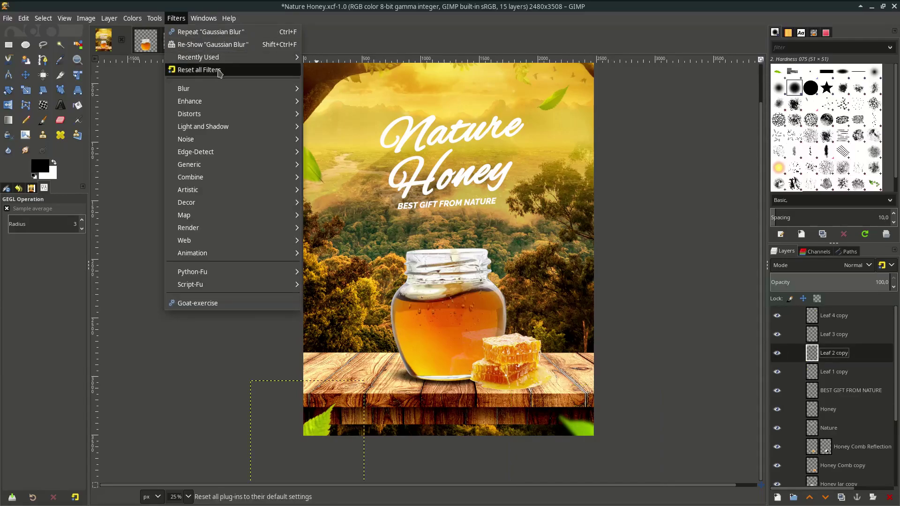
pyautogui.click(337, 86)
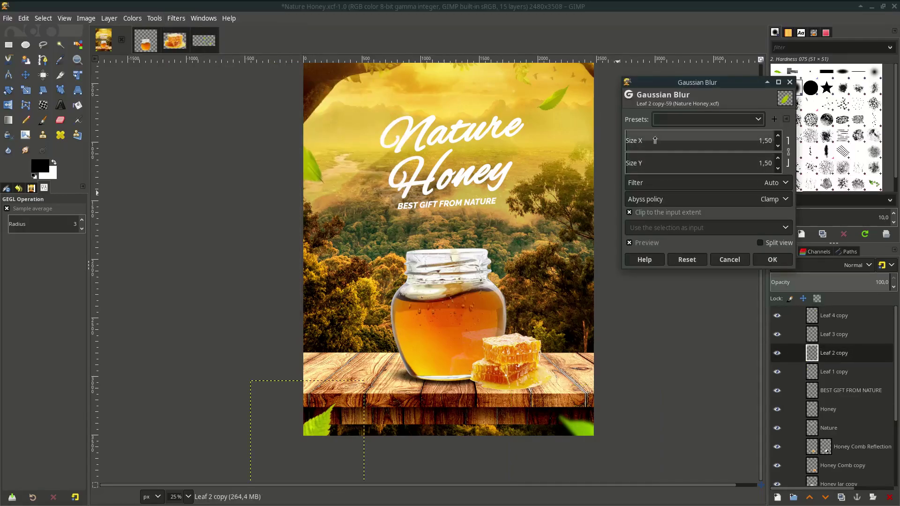
pyautogui.moveTo(655, 139); pyautogui.dragTo(635, 140)
pyautogui.click(773, 260)
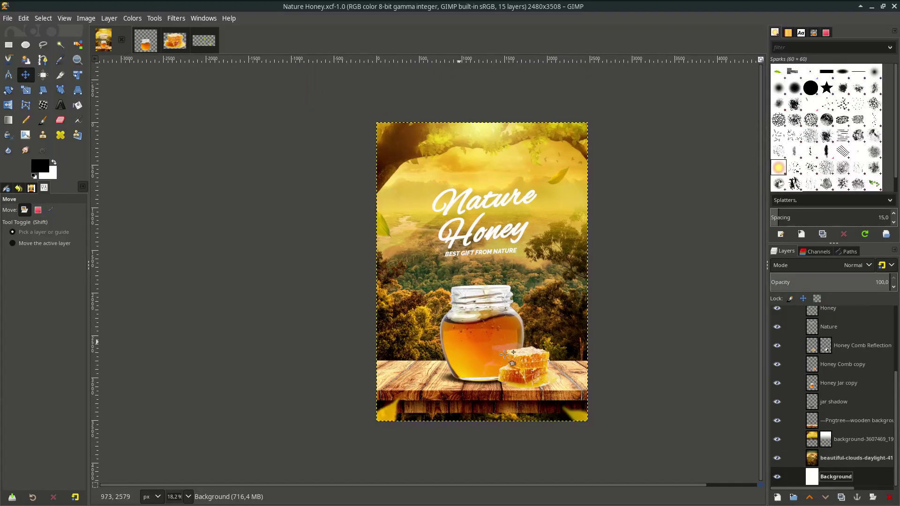
pyautogui.scroll(4, 876, 421)
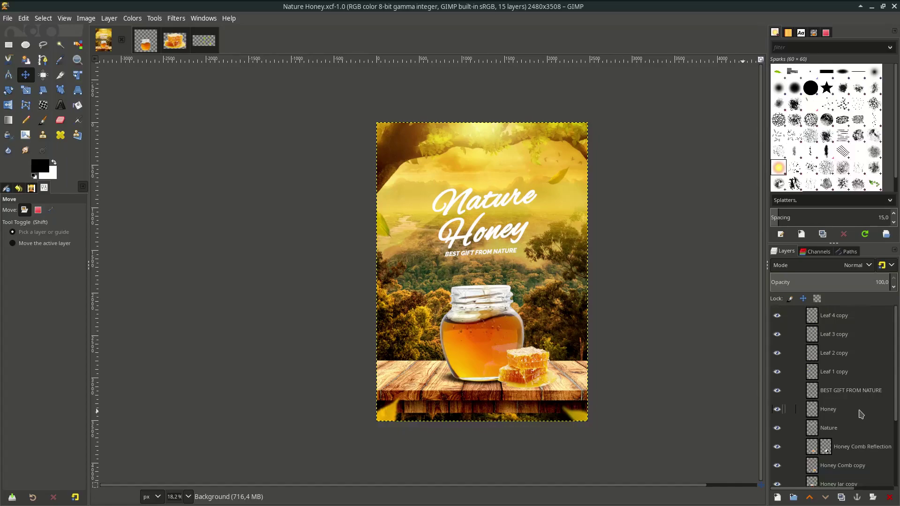
# Add a transparent layer named sparkels above the topmost Leaf 4 copy layer
pyautogui.click(864, 330)
pyautogui.click(858, 317)
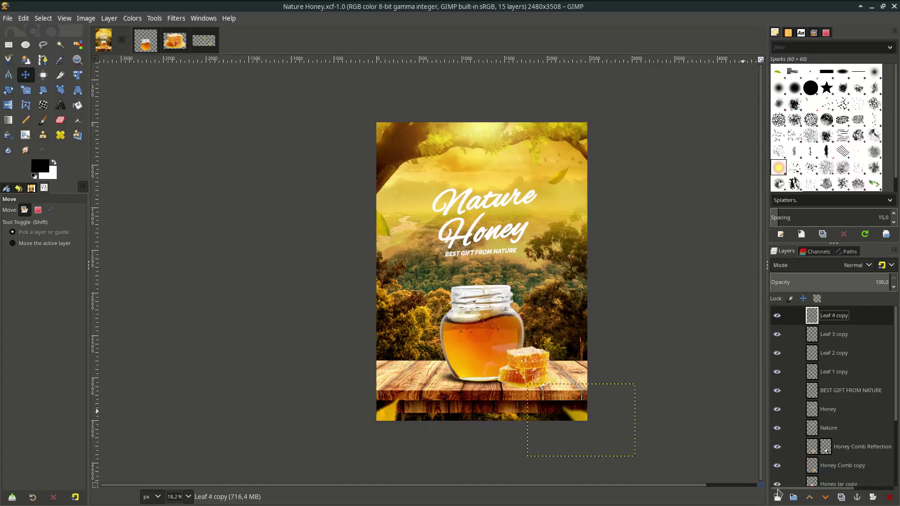
pyautogui.click(778, 496)
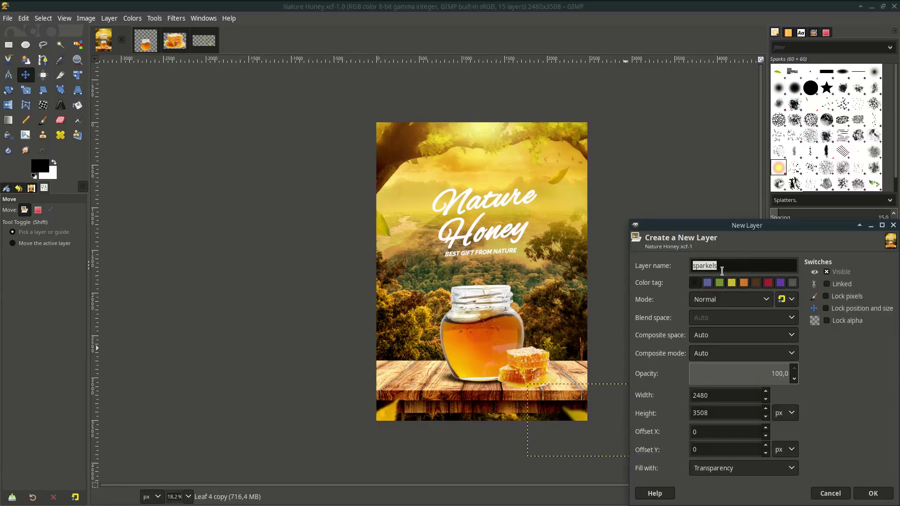
pyautogui.click(873, 494)
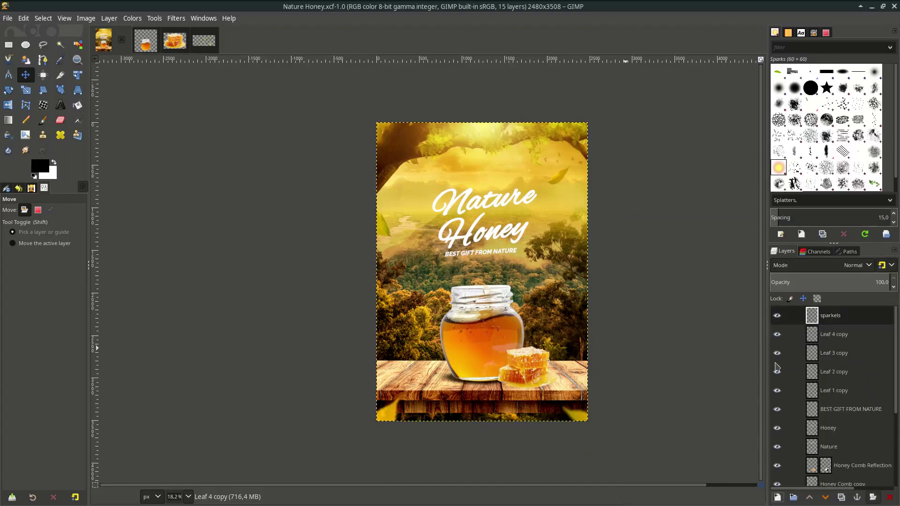
# Switch to the Paintbrush with the Sparks sparkle brush selected
pyautogui.click(44, 121)
pyautogui.click(12, 252)
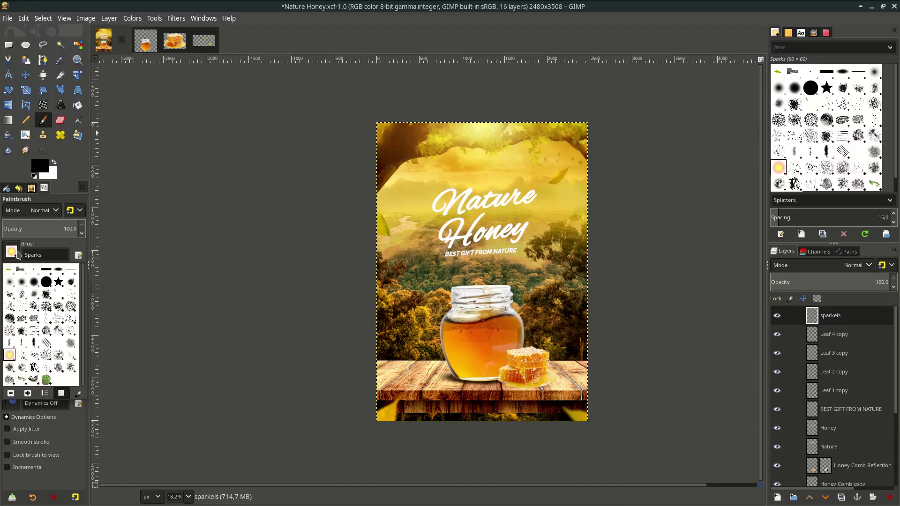
pyautogui.click(11, 355)
pyautogui.scroll(1, 478, 295)
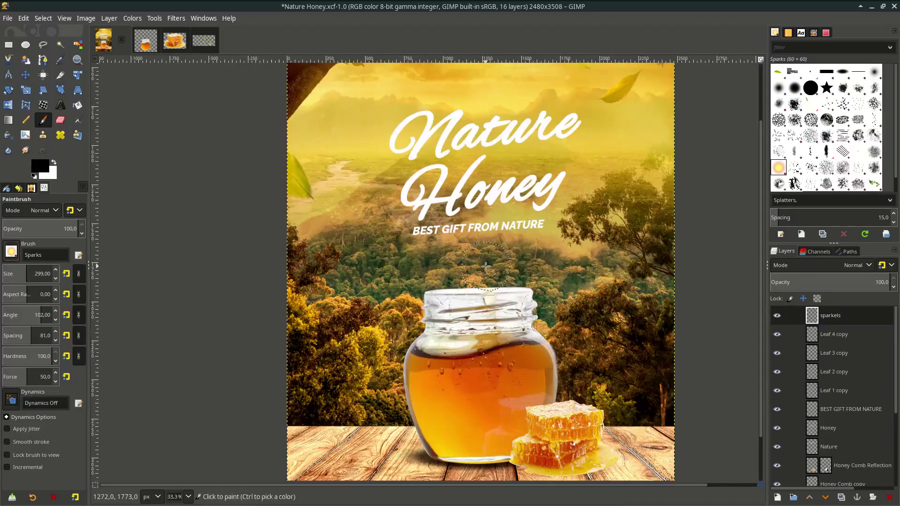
pyautogui.scroll(1, 478, 295)
# Stamp glowing sparkles around and above the honey jar, undoing the misplaced ones
pyautogui.click(496, 242)
pyautogui.click(479, 289)
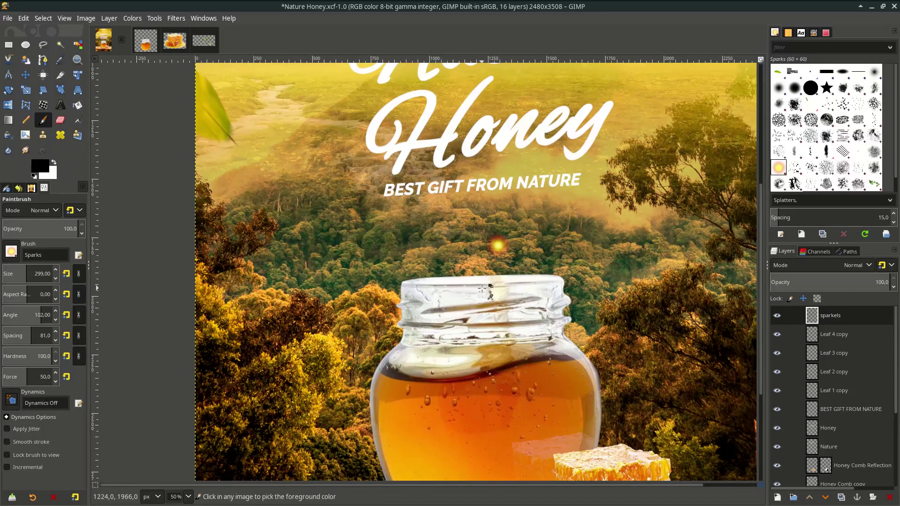
pyautogui.hotkey('ctrl', 'z')
pyautogui.click(482, 239)
pyautogui.hotkey('ctrl', 'z')
pyautogui.scroll(-5, 535, 281)
pyautogui.click(591, 200)
pyautogui.scroll(-1, 590, 198)
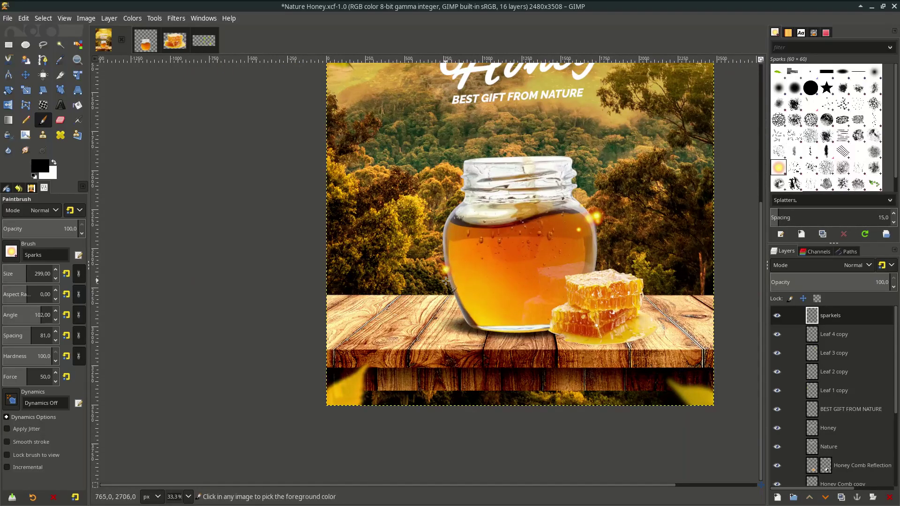
pyautogui.scroll(1, 448, 281)
pyautogui.click(595, 289)
pyautogui.click(512, 298)
pyautogui.scroll(1, 421, 211)
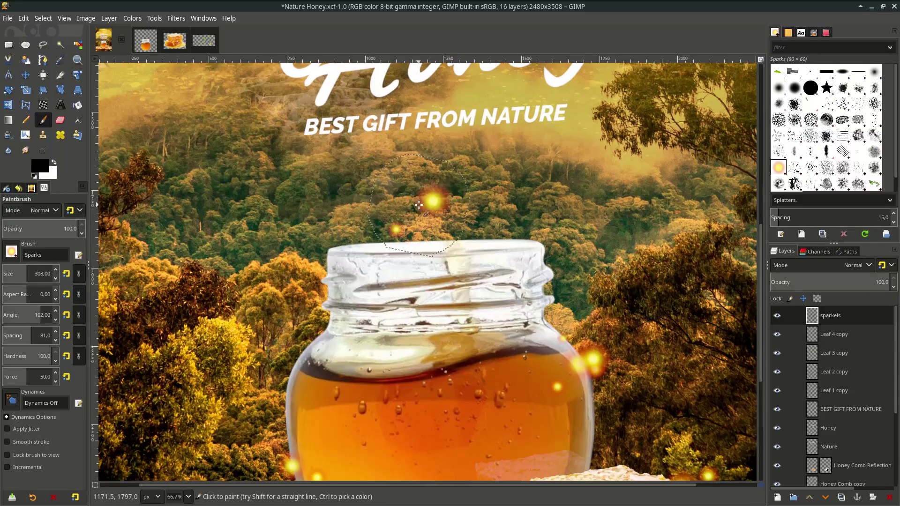
pyautogui.click(499, 212)
pyautogui.click(405, 232)
pyautogui.scroll(-1, 431, 238)
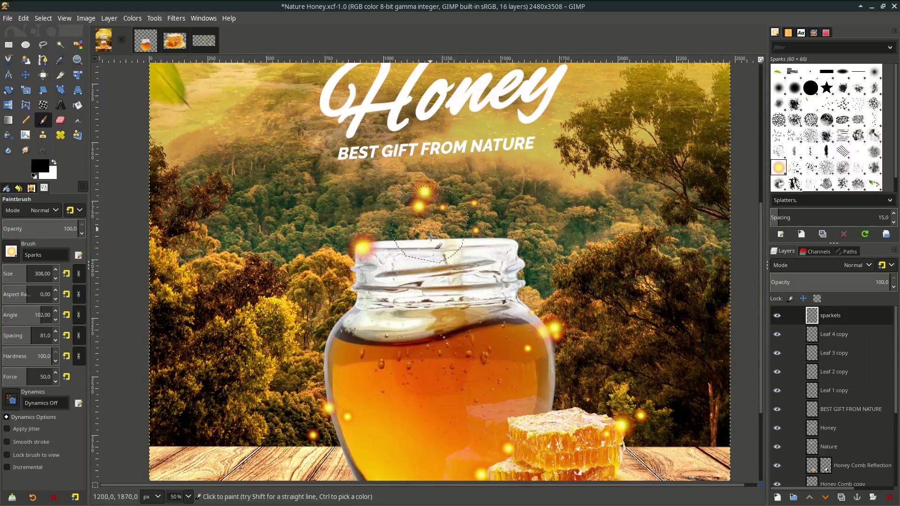
pyautogui.scroll(-1, 431, 237)
pyautogui.scroll(-1, 413, 298)
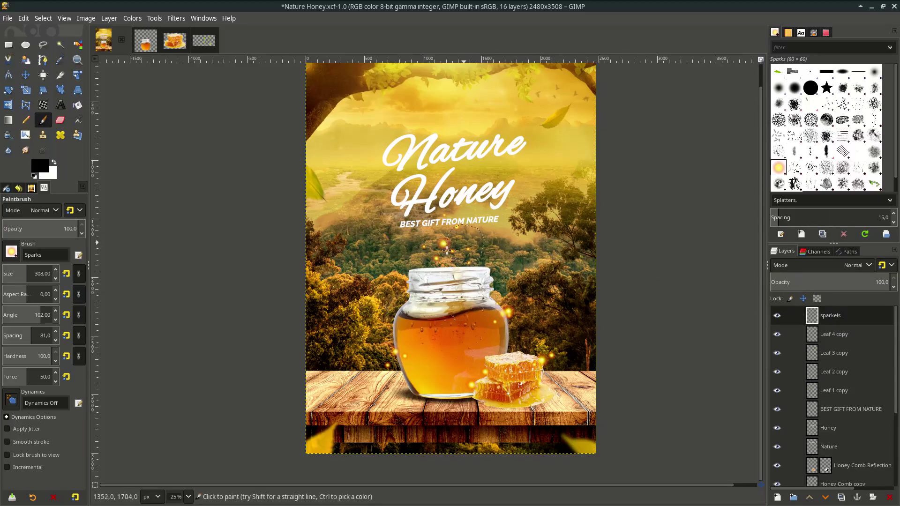
pyautogui.scroll(1, 441, 254)
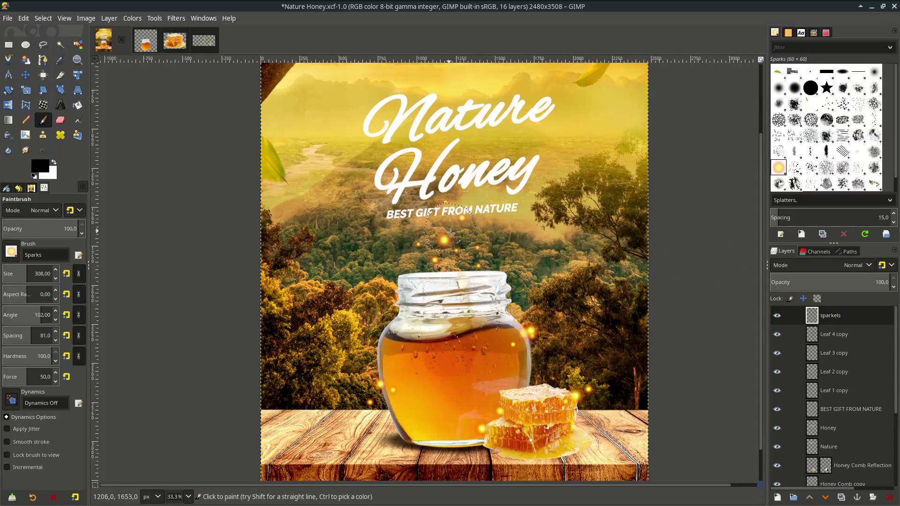
# Apply a Curves adjustment lifting the Value midpoint so the sparkles glow brighter
pyautogui.click(133, 18)
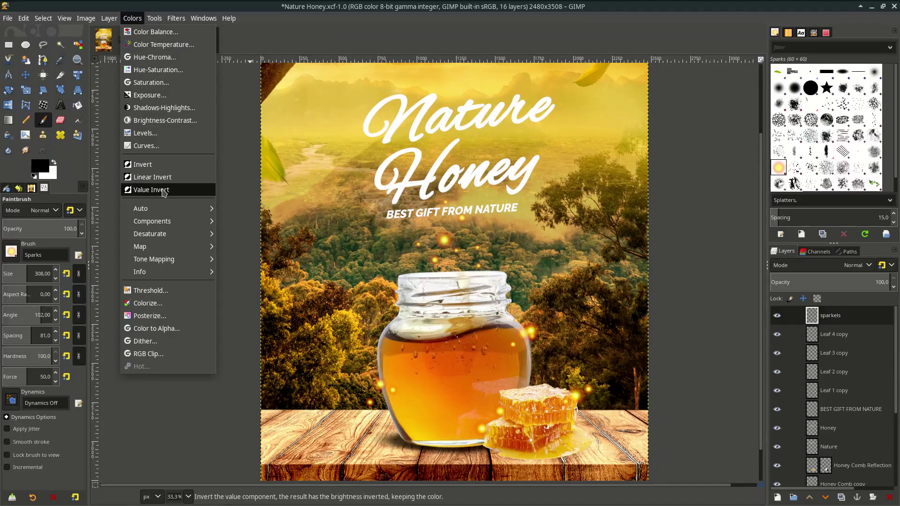
pyautogui.click(146, 146)
pyautogui.moveTo(88, 261); pyautogui.dragTo(88, 229)
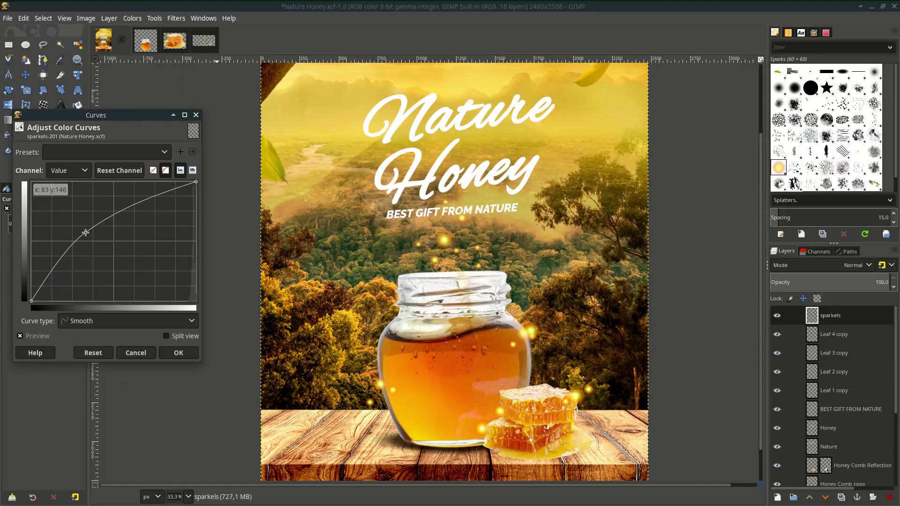
pyautogui.moveTo(86, 232); pyautogui.dragTo(91, 242)
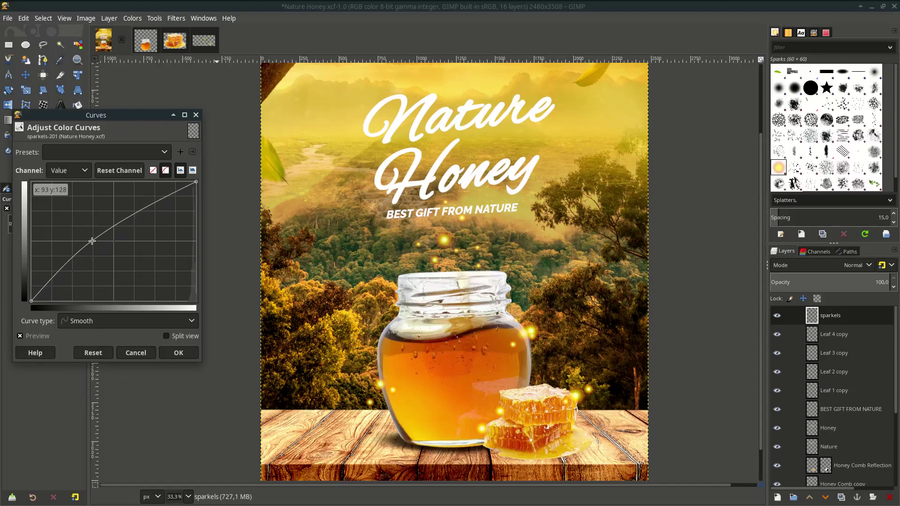
pyautogui.click(180, 352)
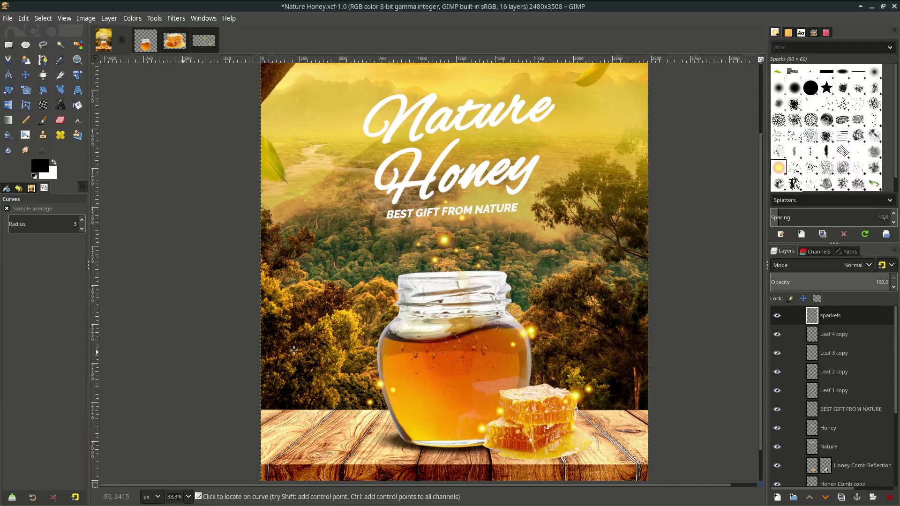
pyautogui.scroll(-3, 418, 369)
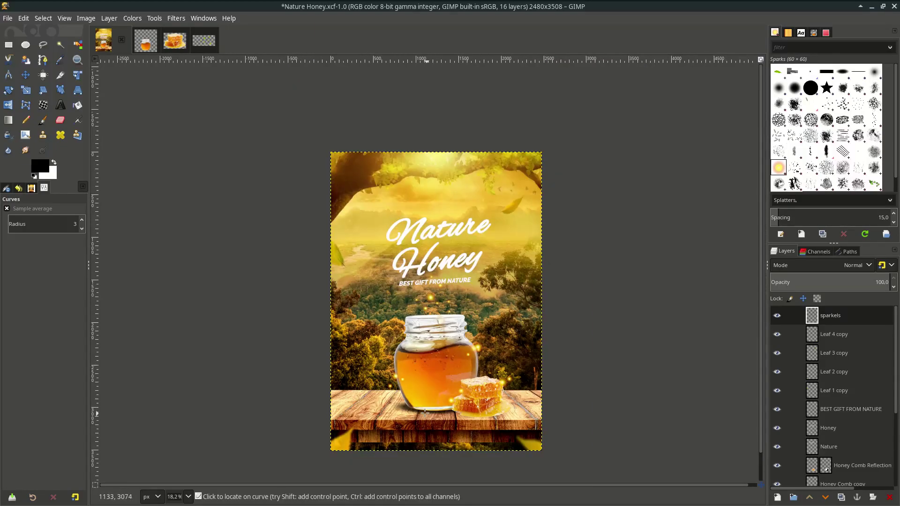